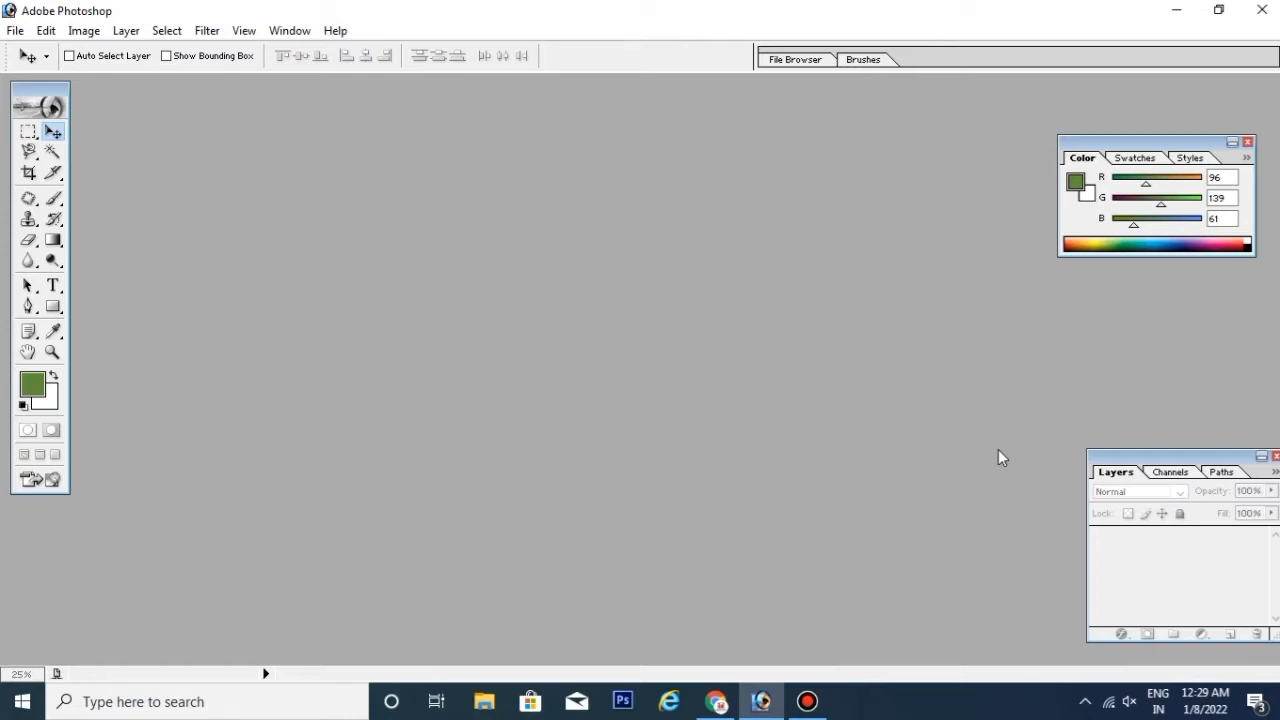
Step: Open the woman's portrait JPG from the Desktop through File > Open
{"action": "left_click", "coordinate": [15, 31]}
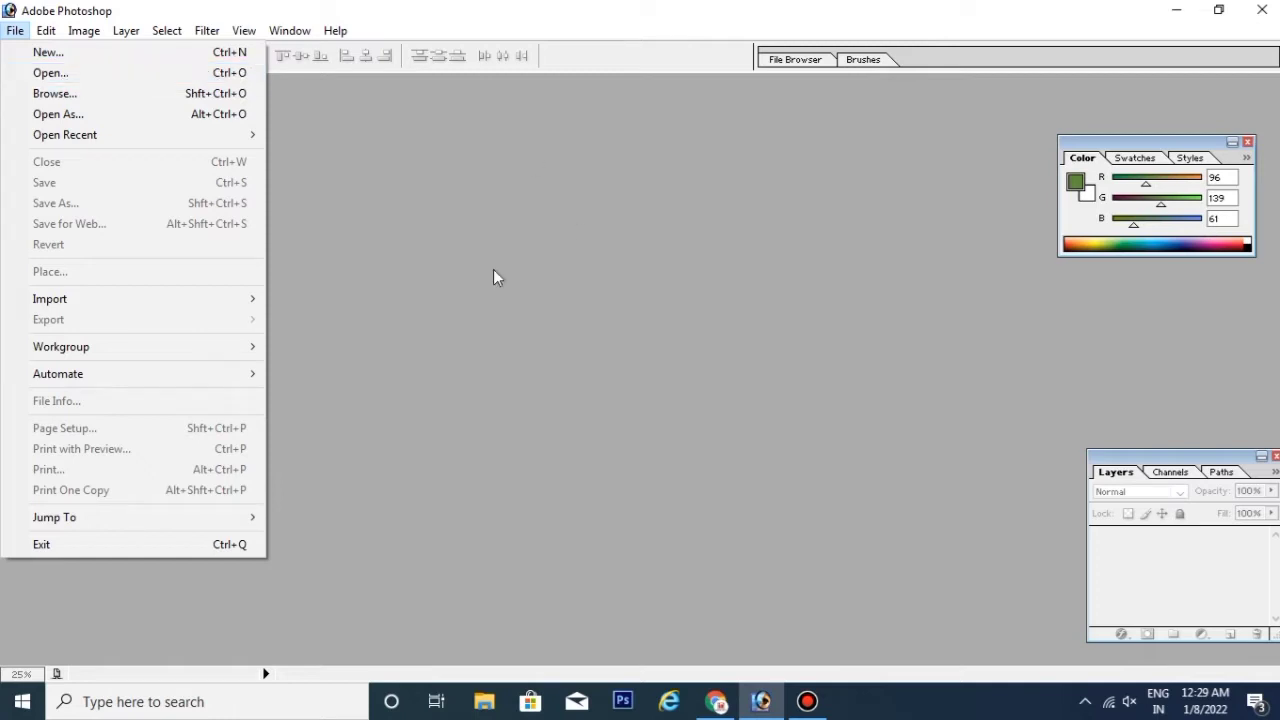
{"action": "left_click", "coordinate": [656, 249]}
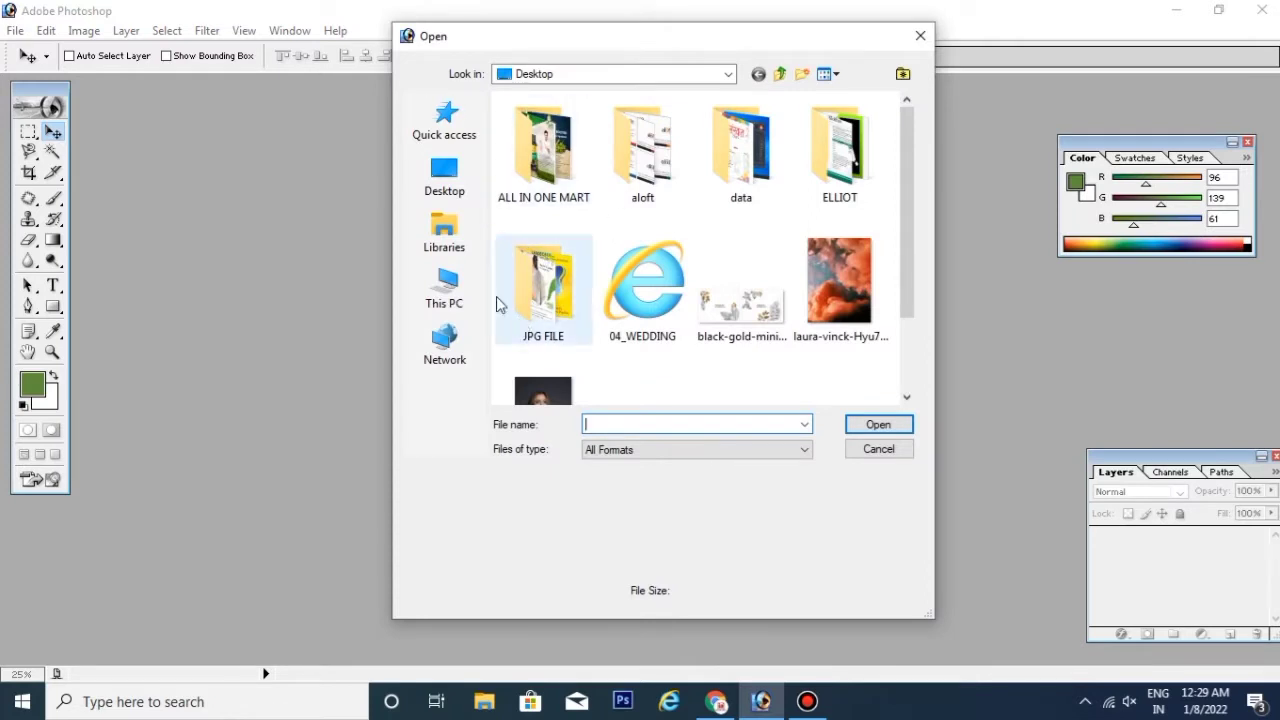
{"action": "left_click", "coordinate": [444, 178]}
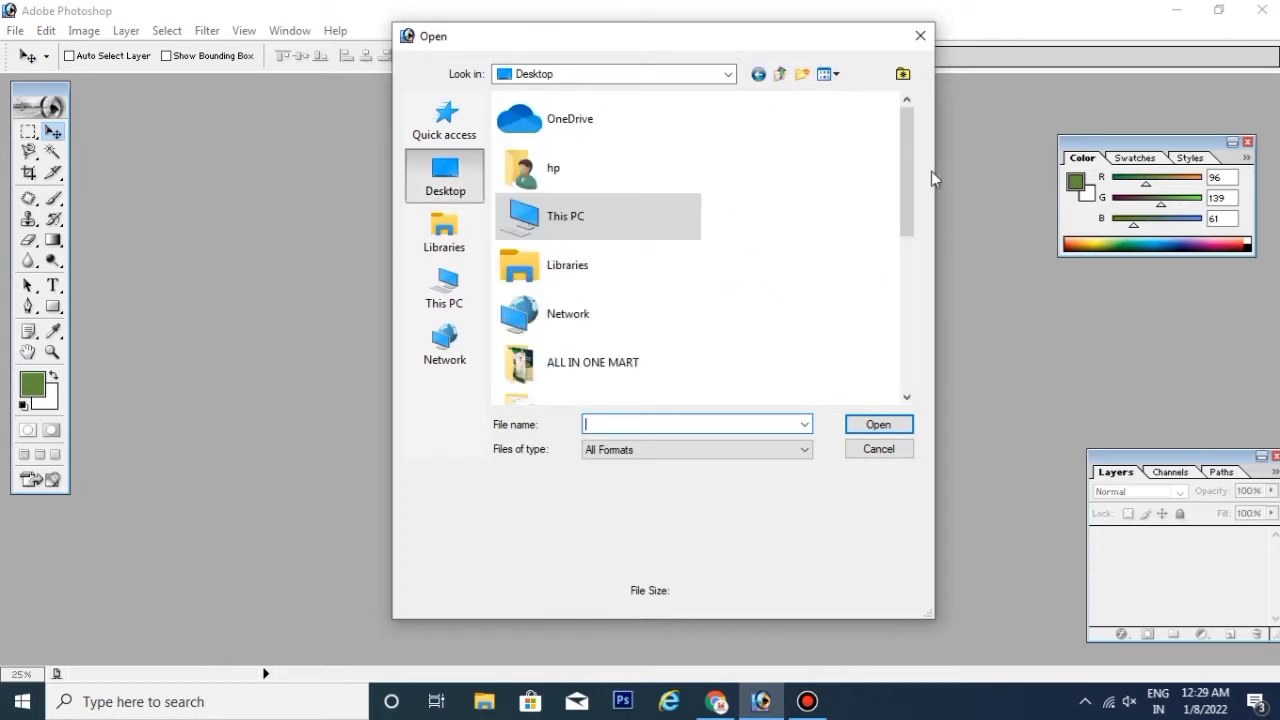
{"action": "left_click_drag", "start_coordinate": [910, 145], "coordinate": [902, 341]}
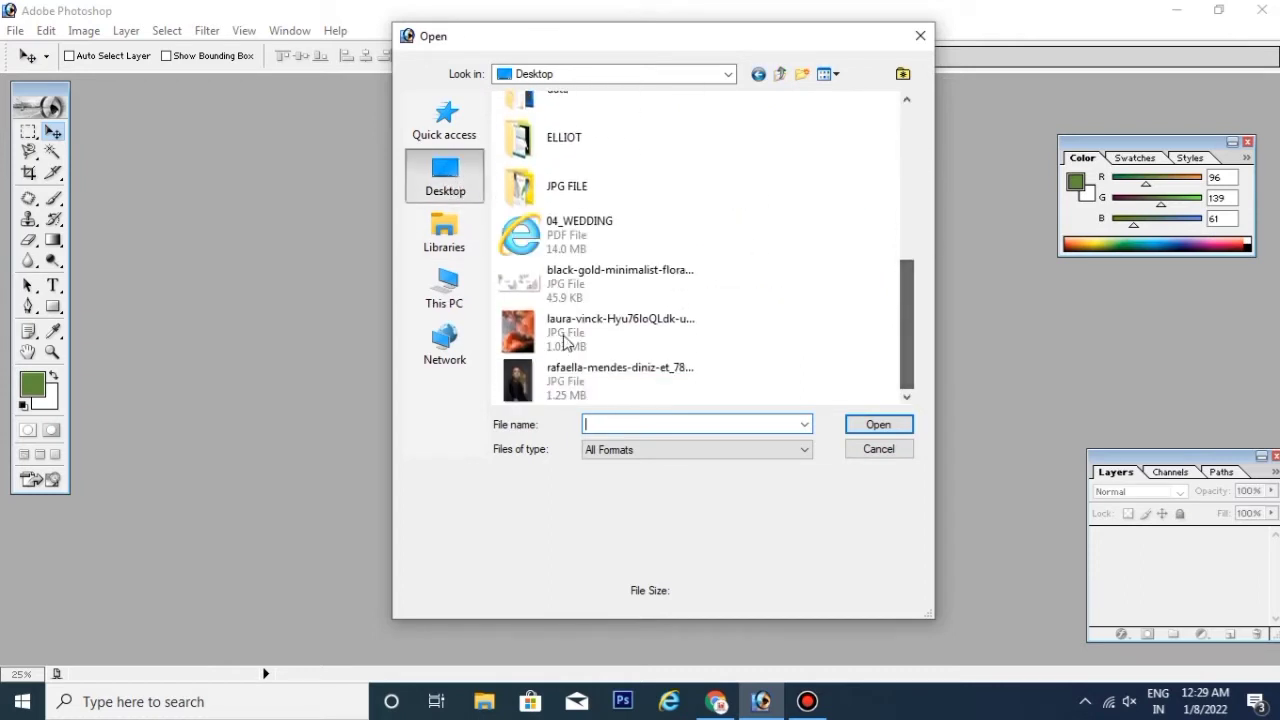
{"action": "left_click", "coordinate": [548, 388]}
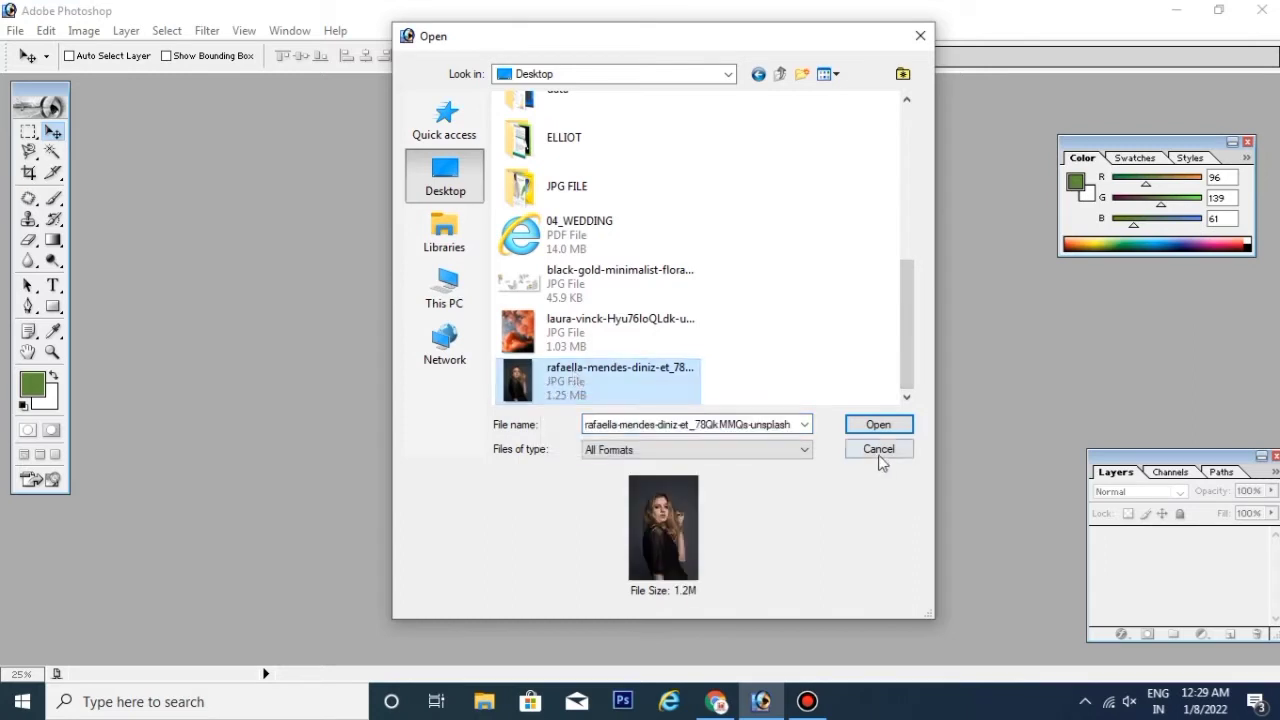
{"action": "left_click", "coordinate": [877, 425]}
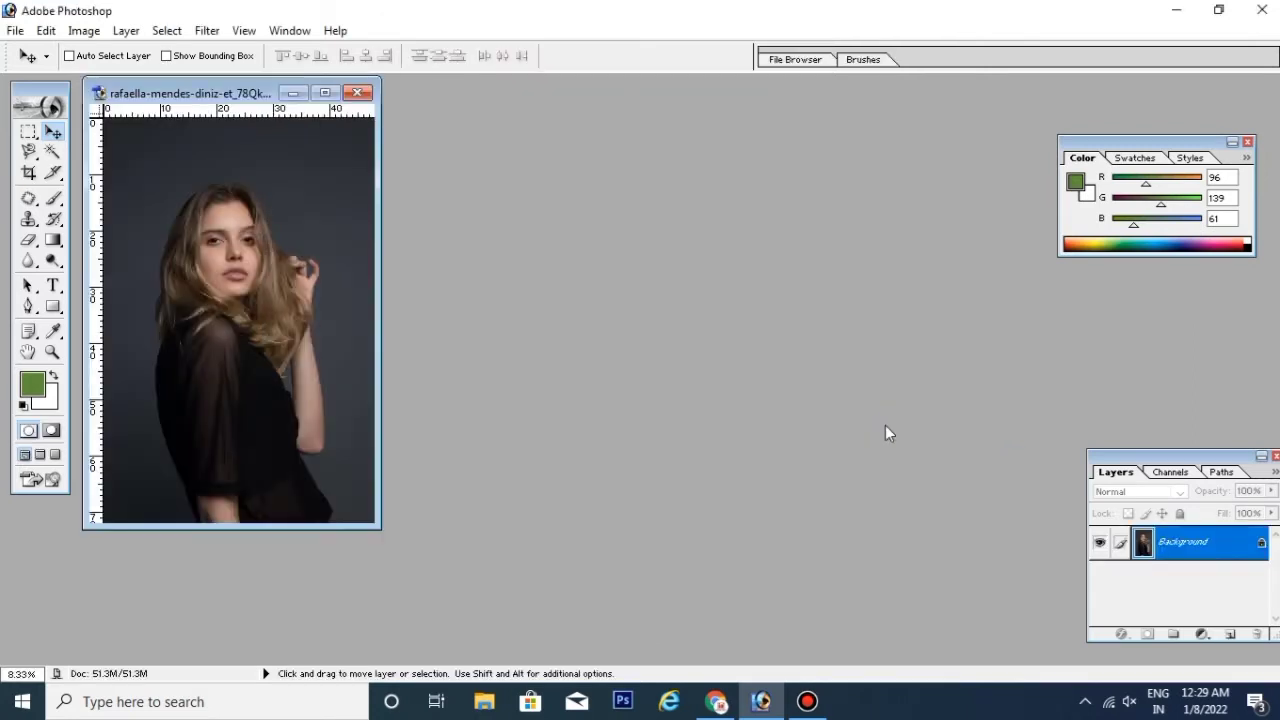
Step: Maximize the portrait document window and scroll to look over the photo
{"action": "left_click", "coordinate": [324, 93]}
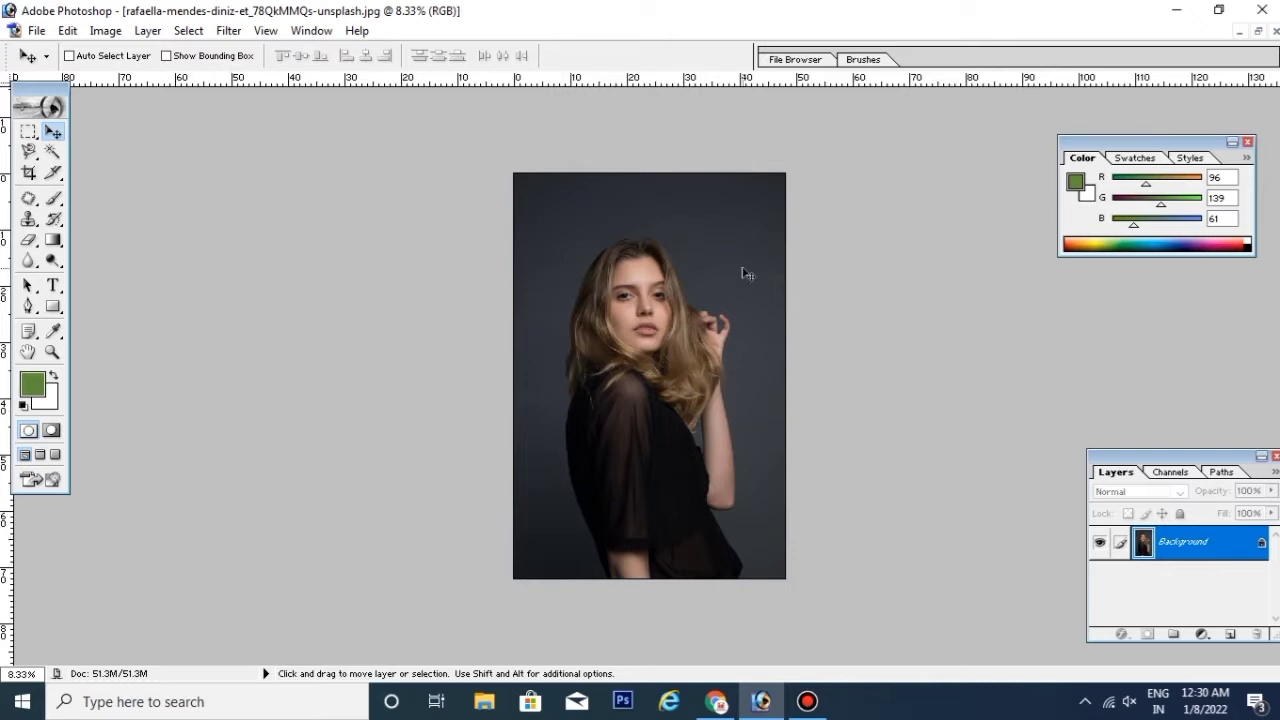
{"action": "key", "text": "alt"}
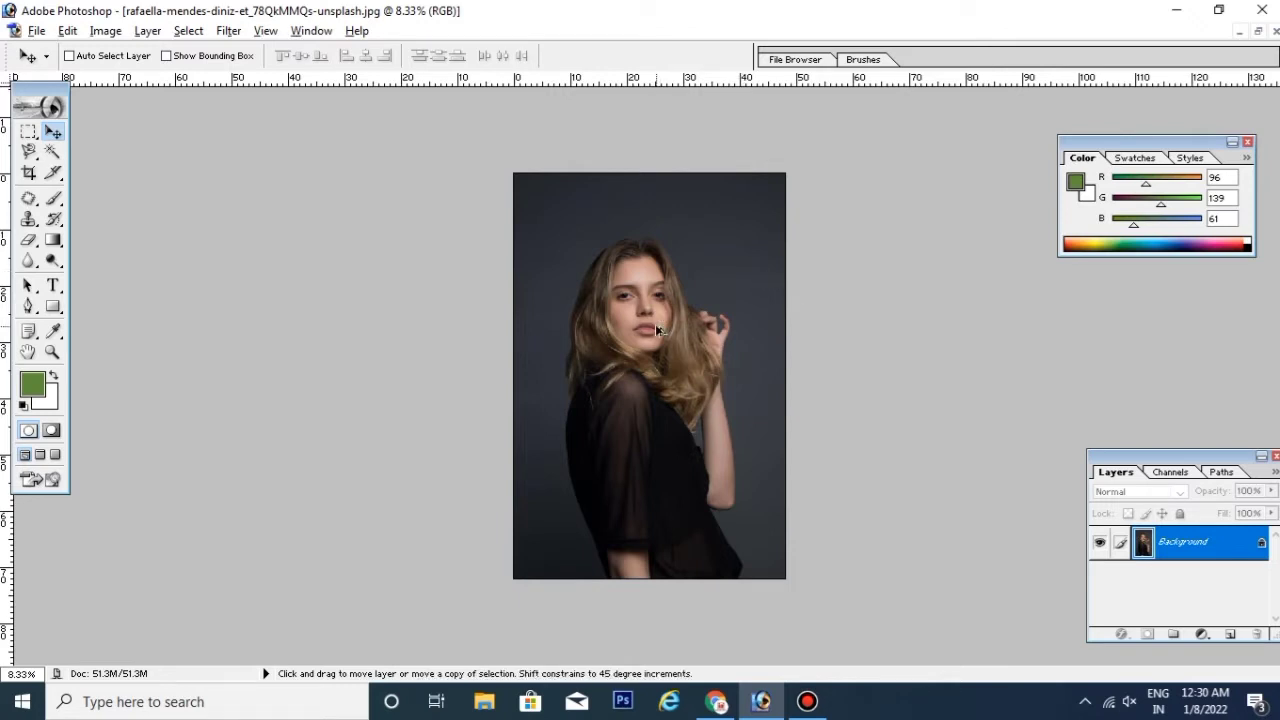
{"action": "scroll", "coordinate": [656, 330], "scroll_direction": "down", "scroll_amount": 1}
{"action": "scroll", "coordinate": [656, 330], "scroll_direction": "down", "scroll_amount": 1}
{"action": "scroll", "coordinate": [656, 330], "scroll_direction": "up", "scroll_amount": 1}
{"action": "scroll", "coordinate": [656, 330], "scroll_direction": "up", "scroll_amount": 2}
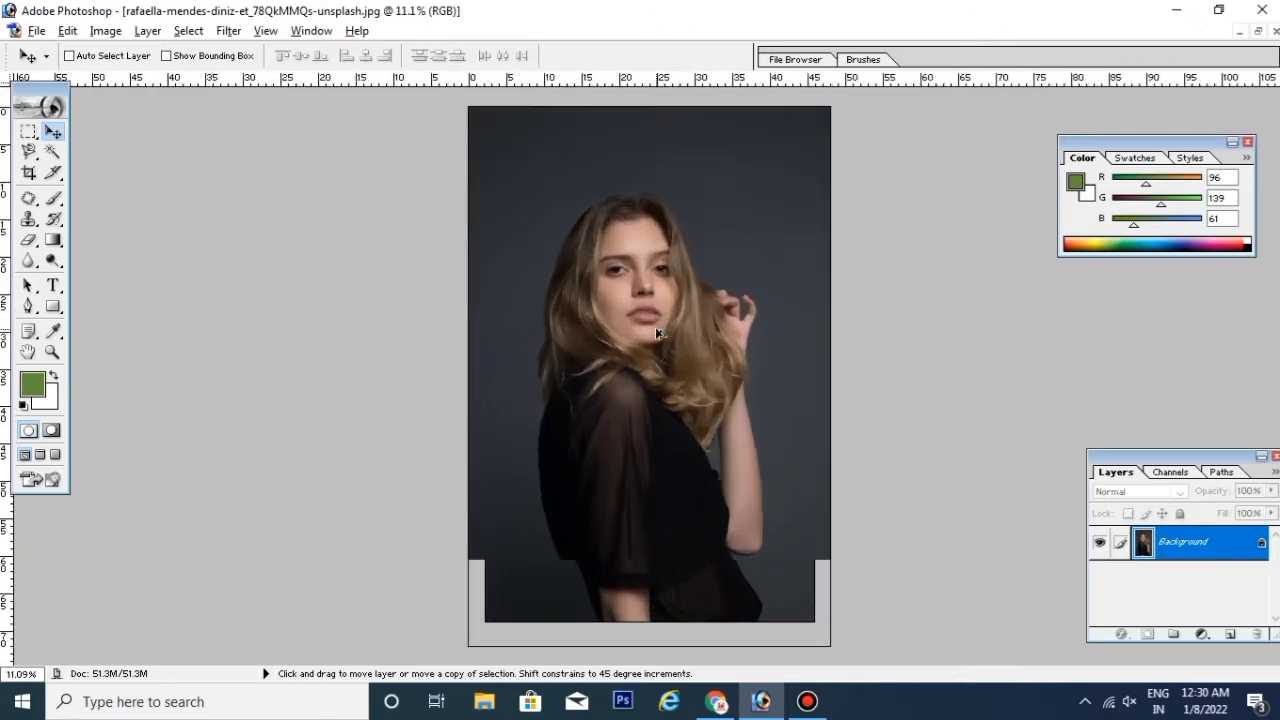
{"action": "scroll", "coordinate": [656, 331], "scroll_direction": "up", "scroll_amount": 1}
{"action": "scroll", "coordinate": [656, 331], "scroll_direction": "up", "scroll_amount": 1}
{"action": "scroll", "coordinate": [656, 331], "scroll_direction": "down", "scroll_amount": 1}
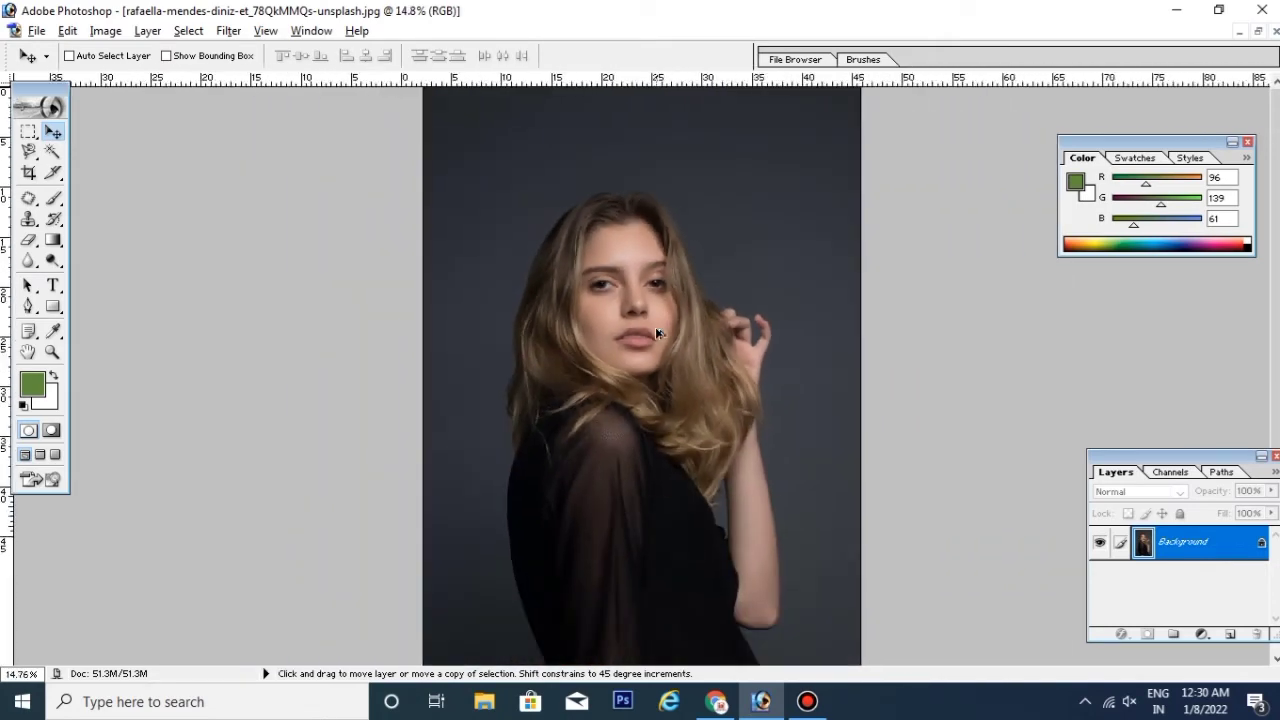
{"action": "scroll", "coordinate": [655, 330], "scroll_direction": "up", "scroll_amount": 2}
{"action": "scroll", "coordinate": [655, 330], "scroll_direction": "up", "scroll_amount": 1}
{"action": "scroll", "coordinate": [655, 330], "scroll_direction": "down", "scroll_amount": 2}
{"action": "scroll", "coordinate": [655, 330], "scroll_direction": "up", "scroll_amount": 1}
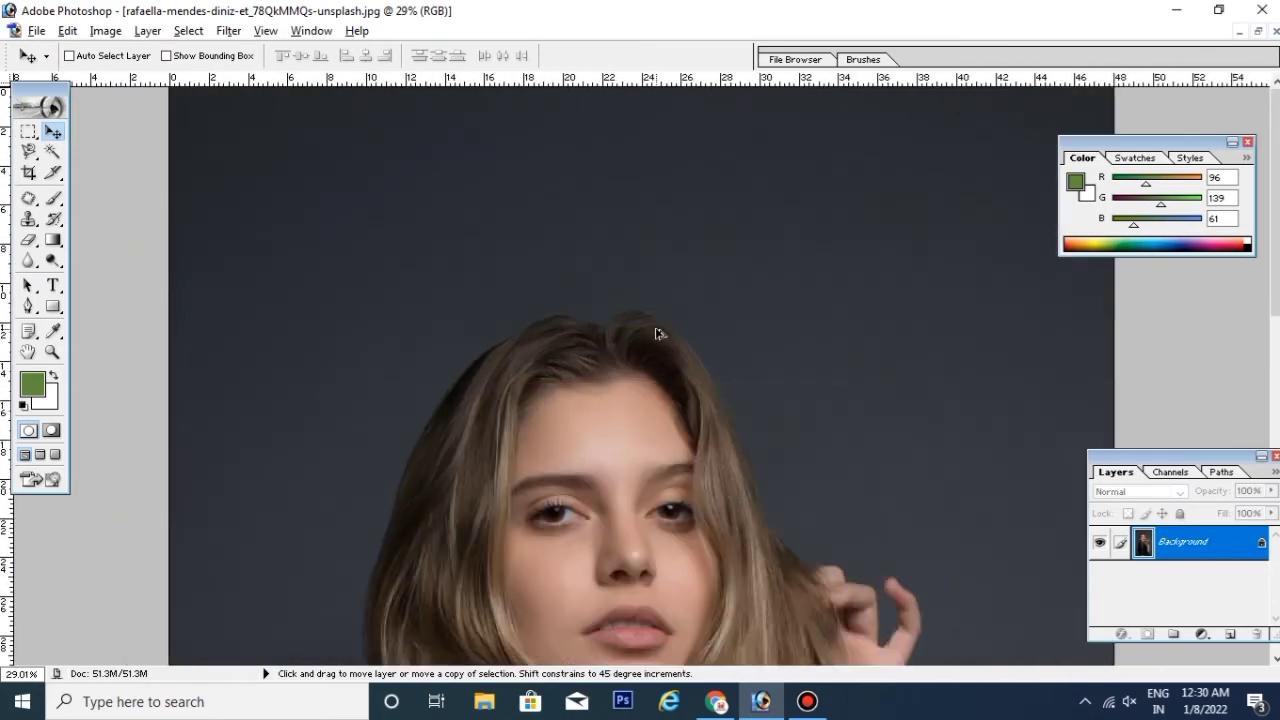
{"action": "scroll", "coordinate": [655, 333], "scroll_direction": "up", "scroll_amount": 1}
{"action": "scroll", "coordinate": [655, 333], "scroll_direction": "up", "scroll_amount": 1}
{"action": "scroll", "coordinate": [655, 333], "scroll_direction": "up", "scroll_amount": 1}
{"action": "scroll", "coordinate": [655, 333], "scroll_direction": "up", "scroll_amount": 1}
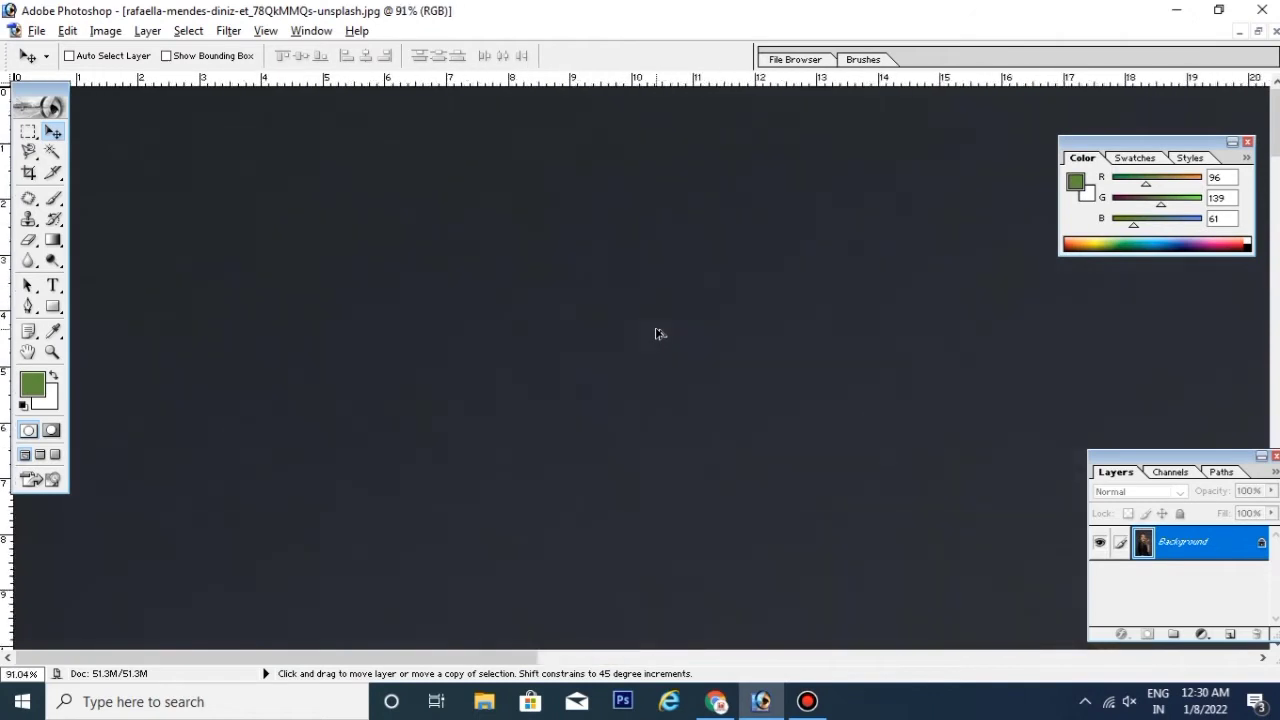
{"action": "scroll", "coordinate": [656, 333], "scroll_direction": "up", "scroll_amount": 1}
{"action": "scroll", "coordinate": [656, 333], "scroll_direction": "down", "scroll_amount": 2}
{"action": "scroll", "coordinate": [656, 333], "scroll_direction": "down", "scroll_amount": 1}
{"action": "scroll", "coordinate": [656, 333], "scroll_direction": "down", "scroll_amount": 1}
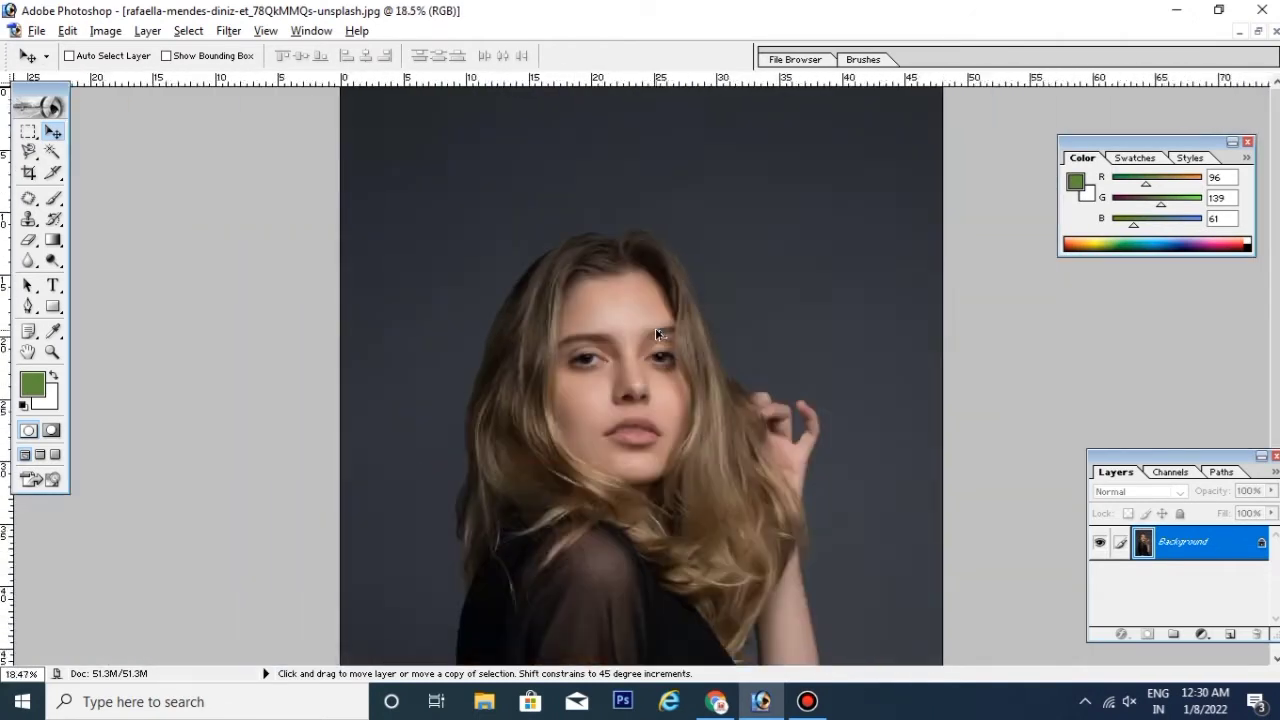
{"action": "scroll", "coordinate": [655, 330], "scroll_direction": "down", "scroll_amount": 1}
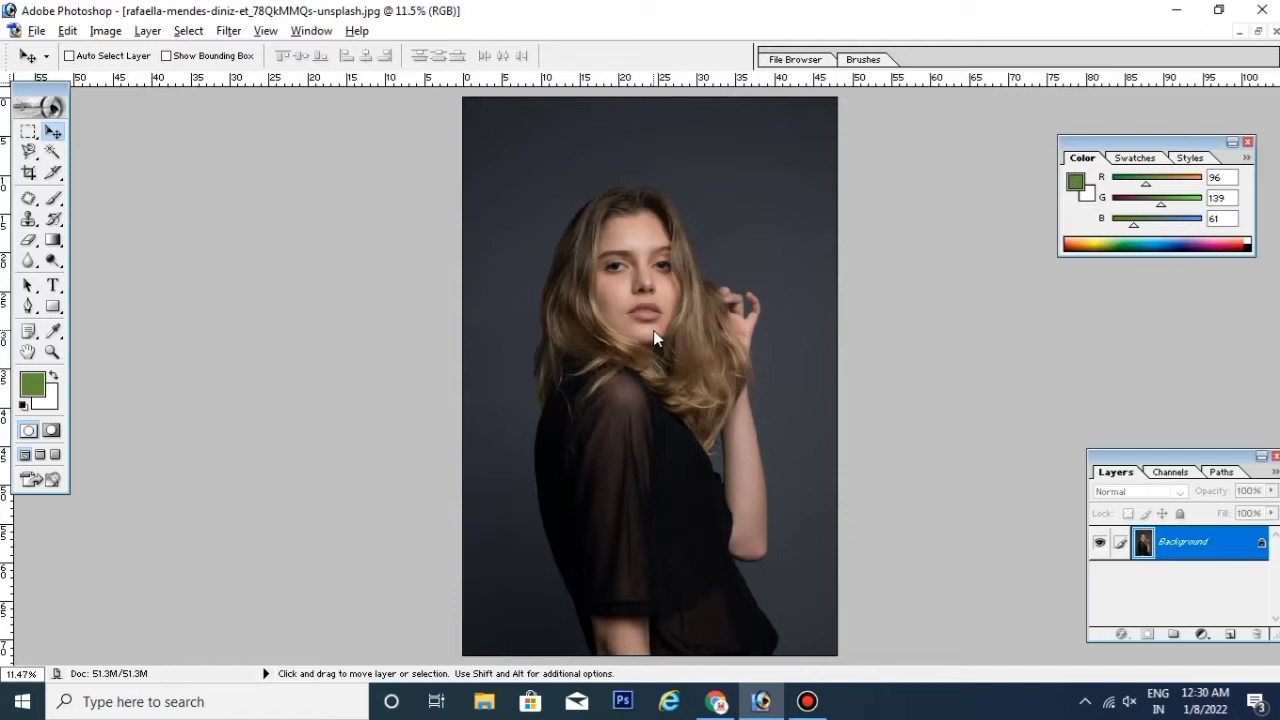
Step: Zoom in on the hair and shoulder, then settle on a view that fills the screen
{"action": "key", "text": "ctrl+plus"}
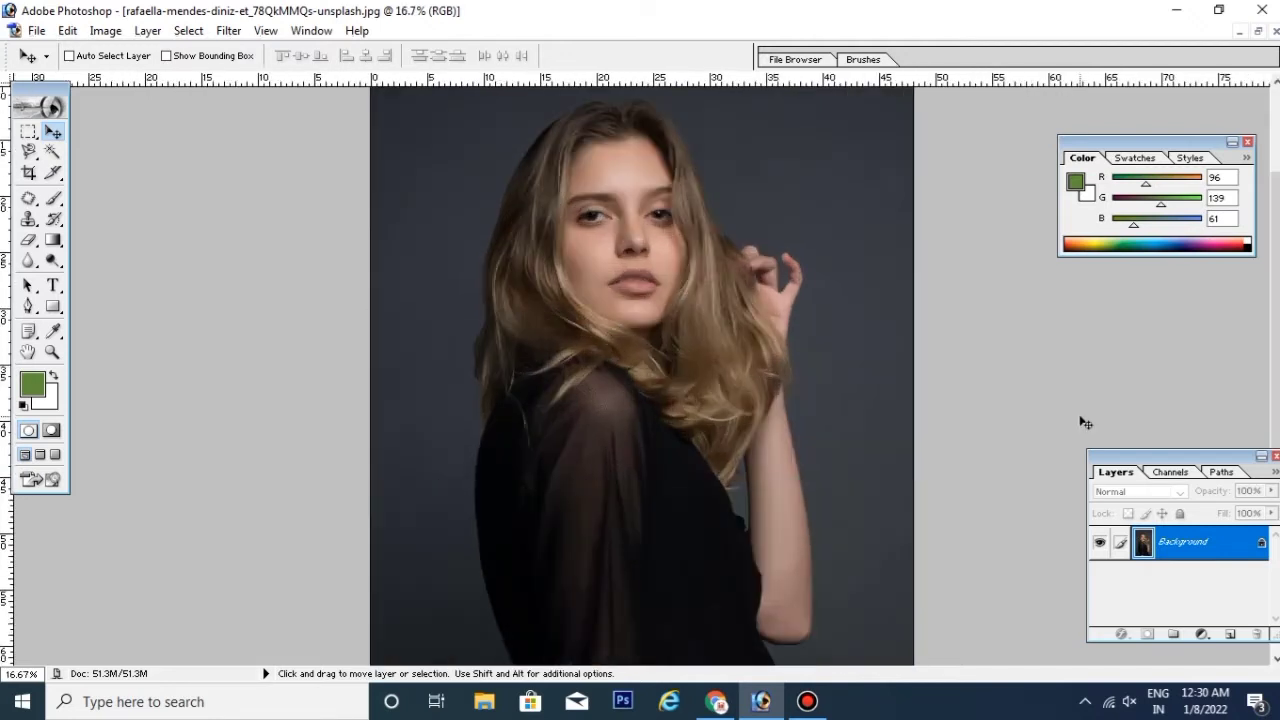
{"action": "key", "text": "ctrl+plus"}
{"action": "key", "text": "ctrl+plus"}
{"action": "key", "text": "ctrl+plus"}
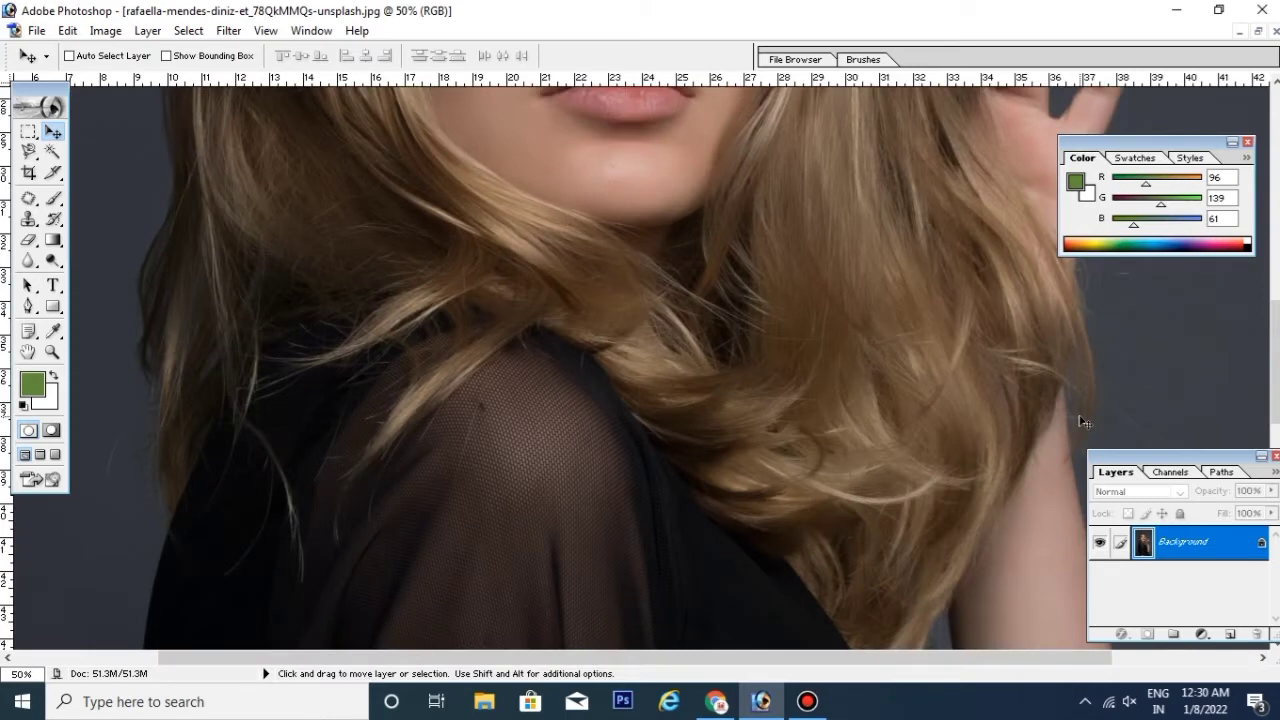
{"action": "key", "text": "ctrl+minus"}
{"action": "key", "text": "ctrl+minus"}
{"action": "key", "text": "ctrl+minus"}
{"action": "key", "text": "ctrl+minus"}
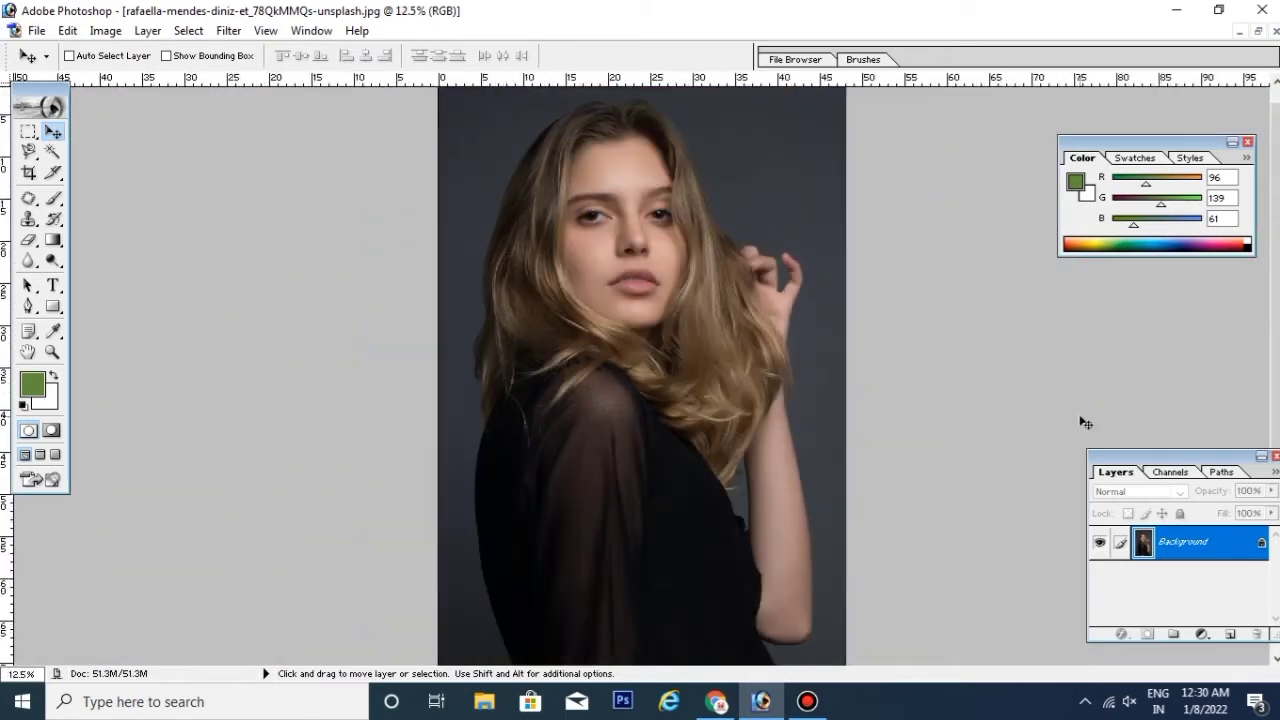
{"action": "key", "text": "ctrl+minus"}
{"action": "key", "text": "ctrl+plus"}
{"action": "key", "text": "ctrl+plus"}
{"action": "key", "text": "ctrl+plus"}
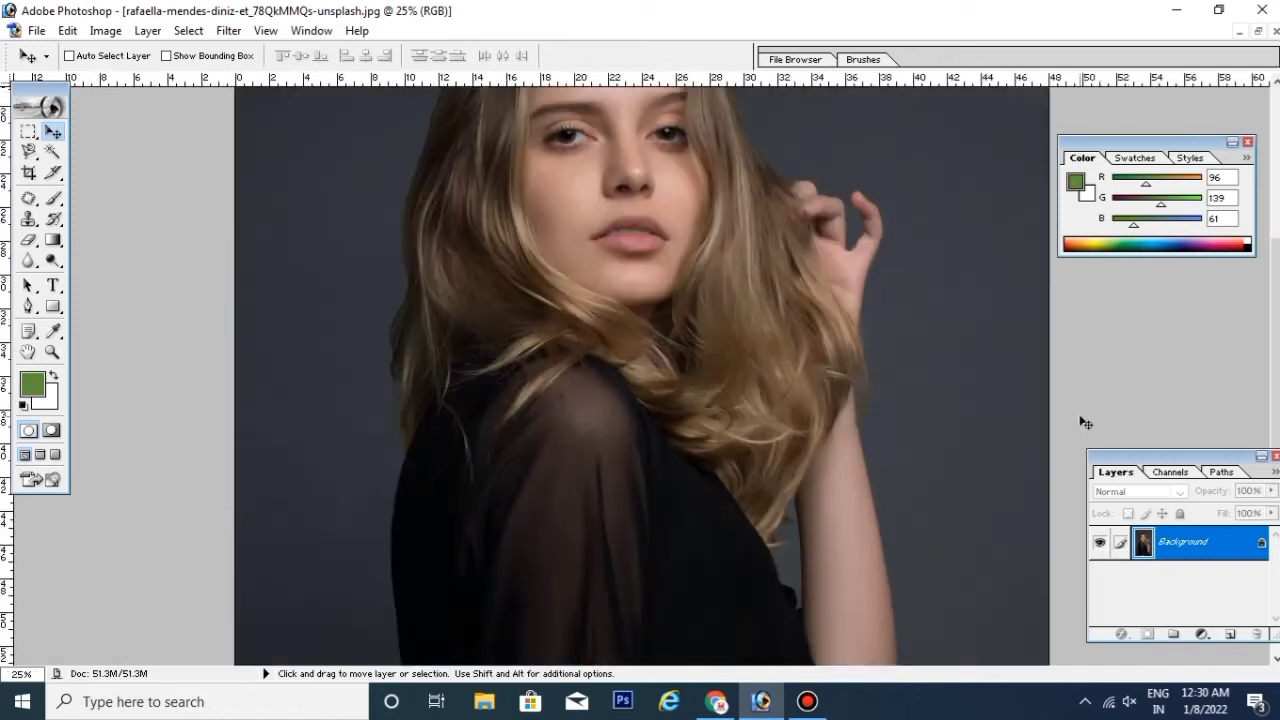
{"action": "key", "text": "ctrl+minus"}
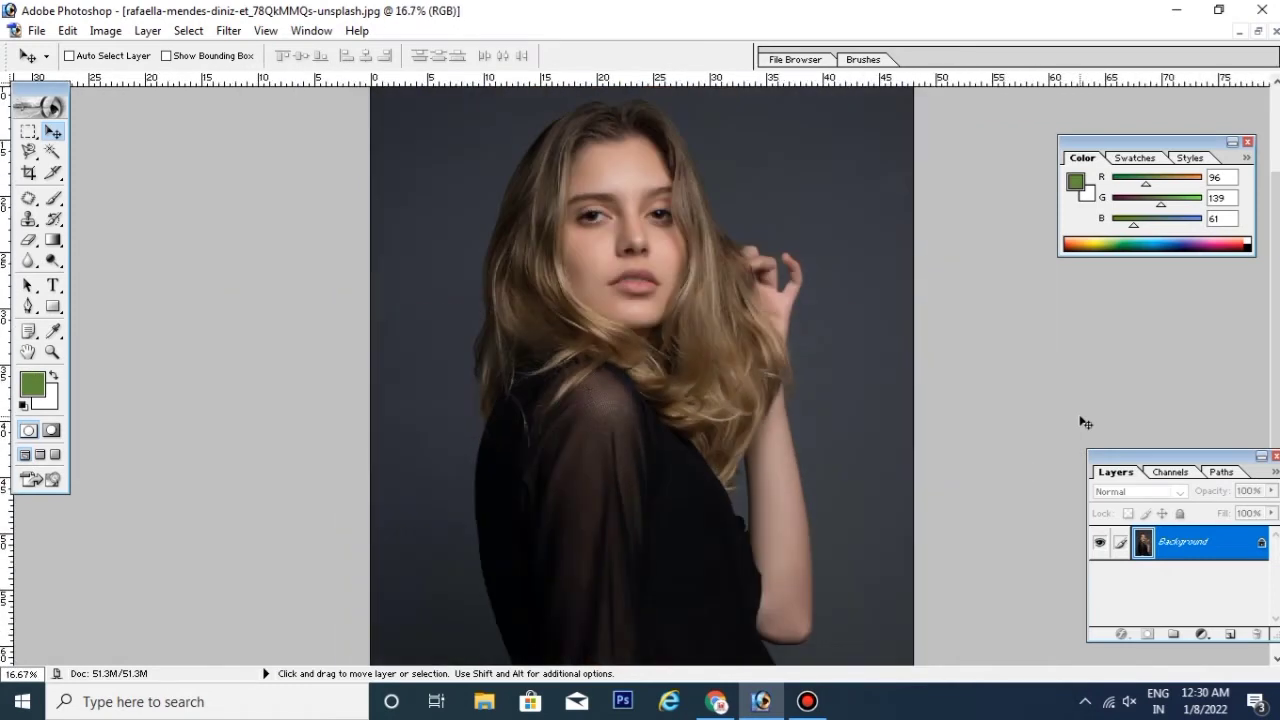
{"action": "key", "text": "ctrl+plus"}
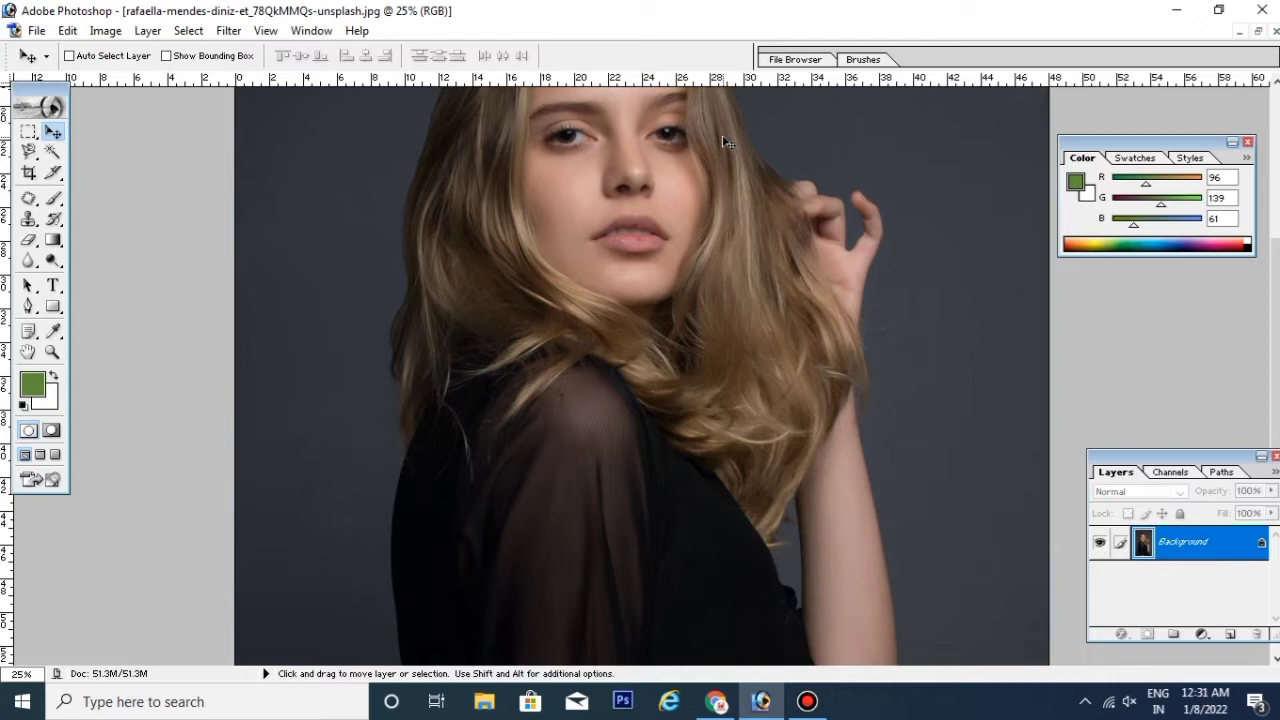
Step: Pan down over the face and black blouse, then nudge the toolbox slightly right and down
{"action": "key", "text": "space"}
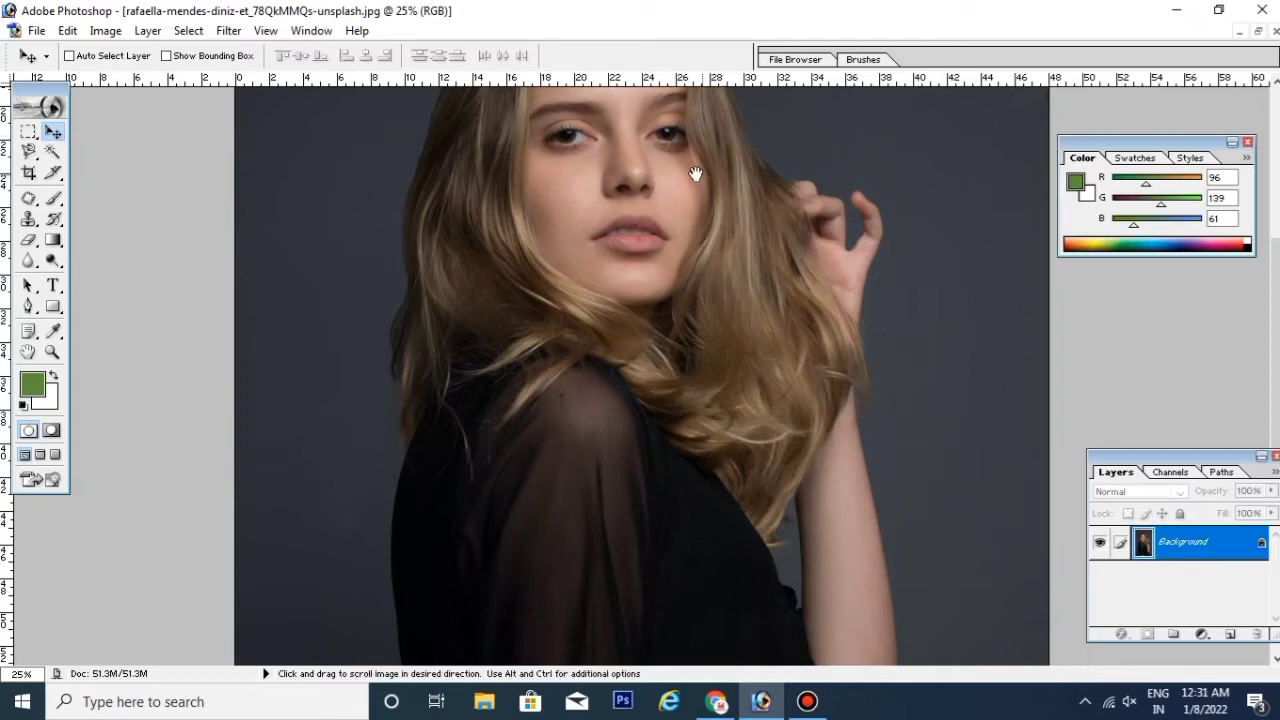
{"action": "mouse_move", "coordinate": [675, 164]}
{"action": "left_mouse_down"}
{"action": "mouse_move", "coordinate": [691, 493]}
{"action": "mouse_move", "coordinate": [686, 277]}
{"action": "left_mouse_up"}
{"action": "left_click_drag", "start_coordinate": [714, 362], "coordinate": [714, 277]}
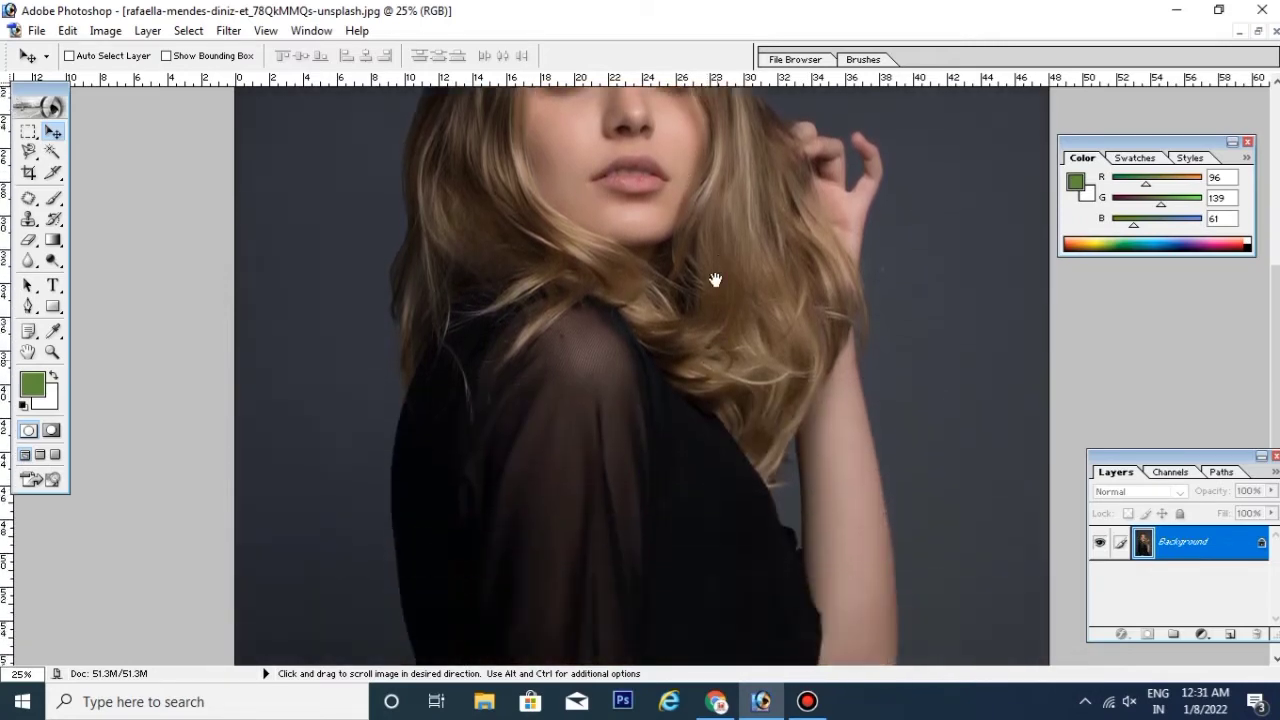
{"action": "left_click_drag", "start_coordinate": [663, 424], "coordinate": [662, 291]}
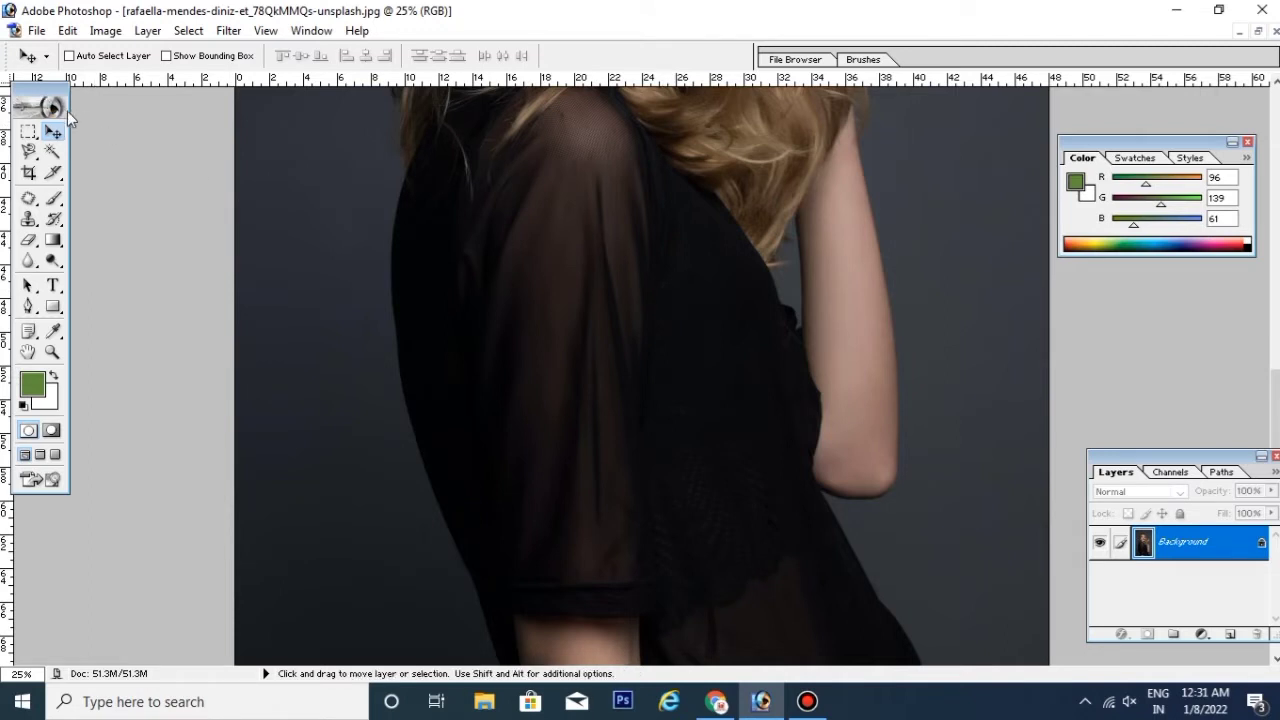
{"action": "left_click_drag", "start_coordinate": [67, 111], "coordinate": [91, 127]}
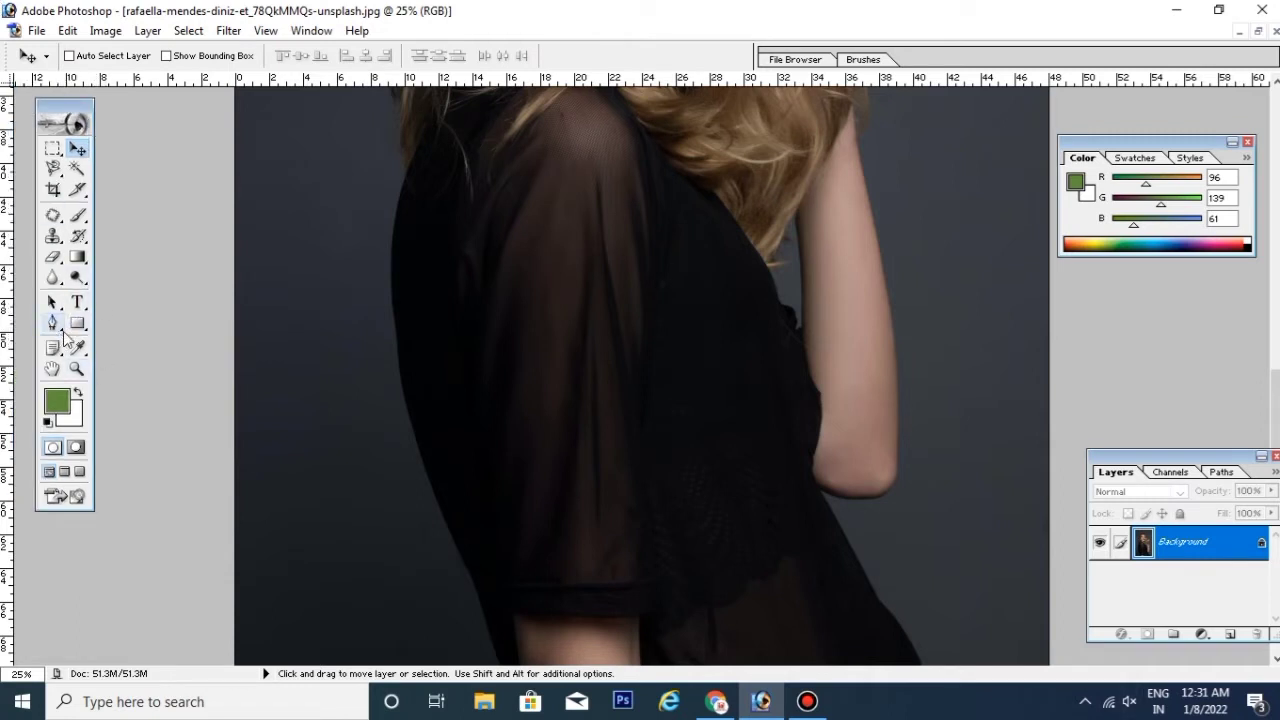
Step: Select the standard Pen Tool from the toolbox flyout
{"action": "left_click", "coordinate": [63, 336]}
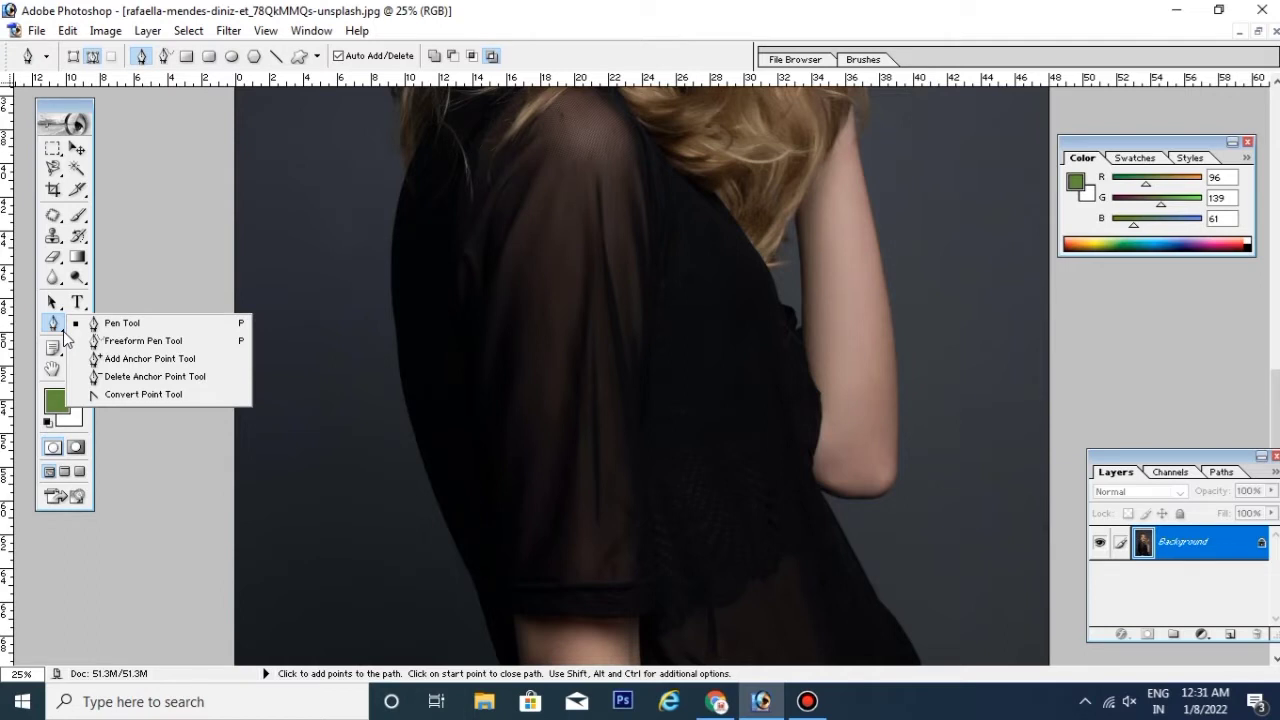
{"action": "left_click", "coordinate": [139, 285]}
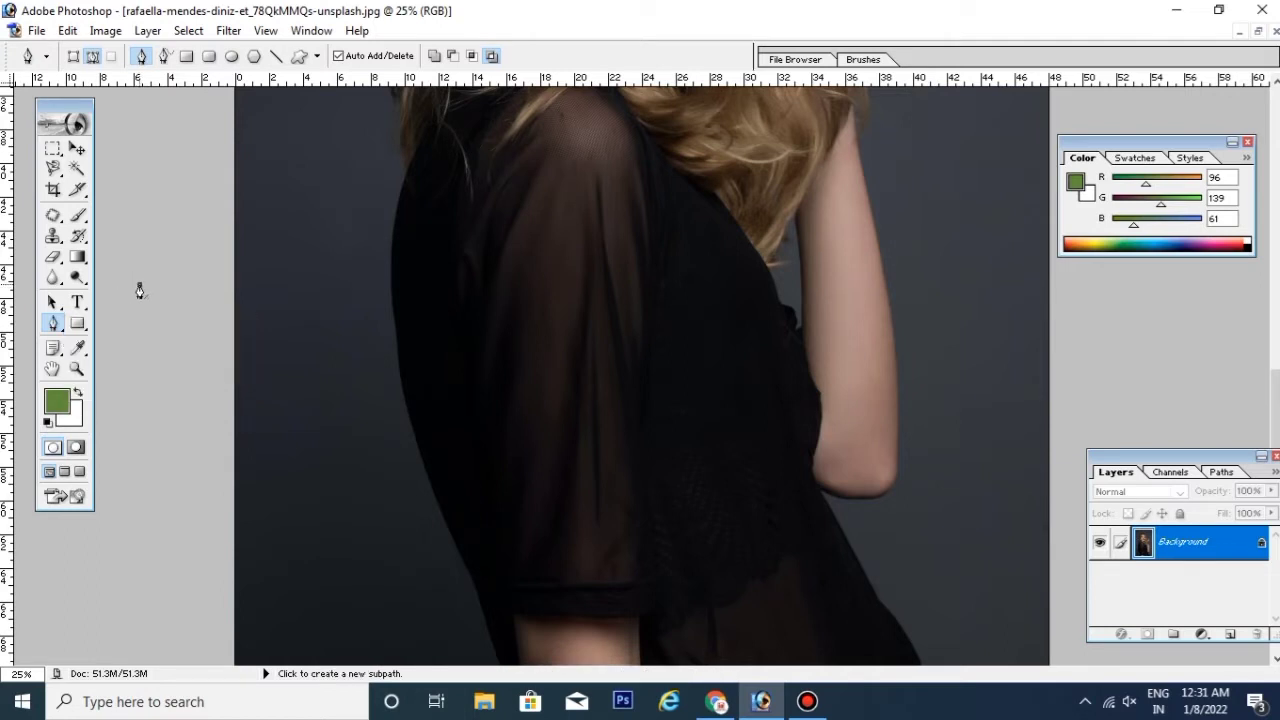
{"action": "left_click", "coordinate": [77, 150]}
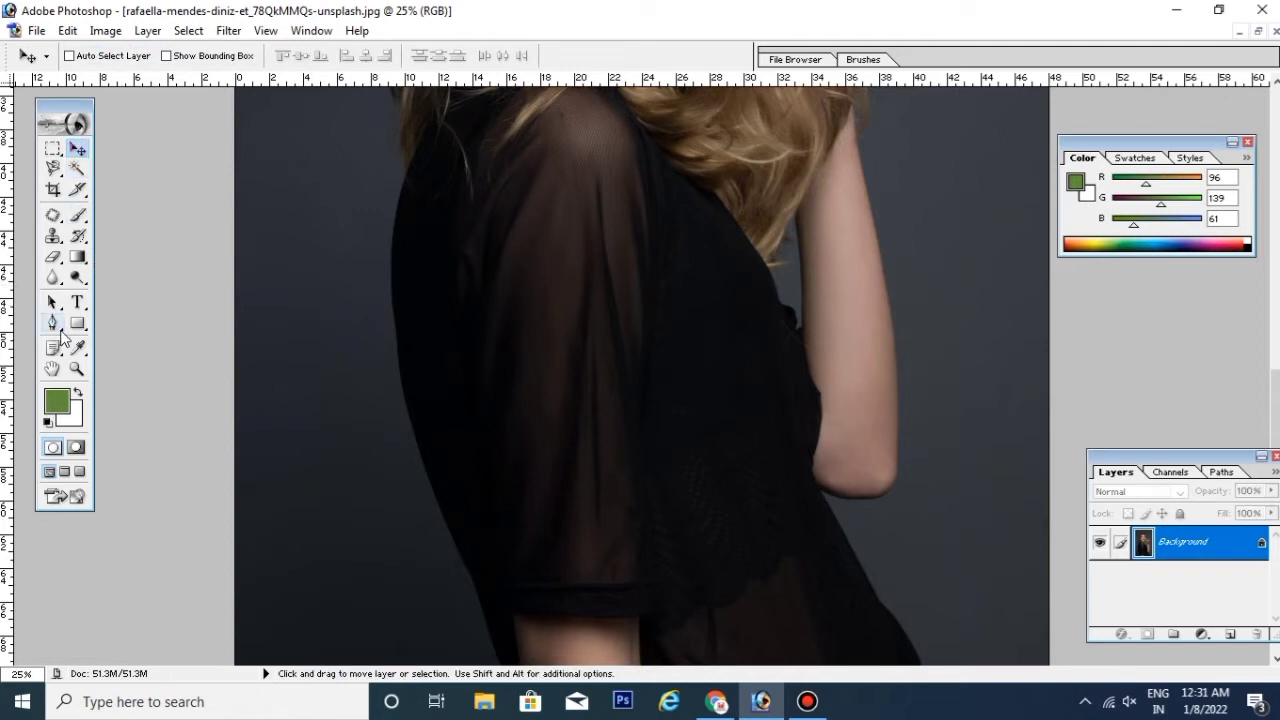
{"action": "left_click", "coordinate": [61, 335]}
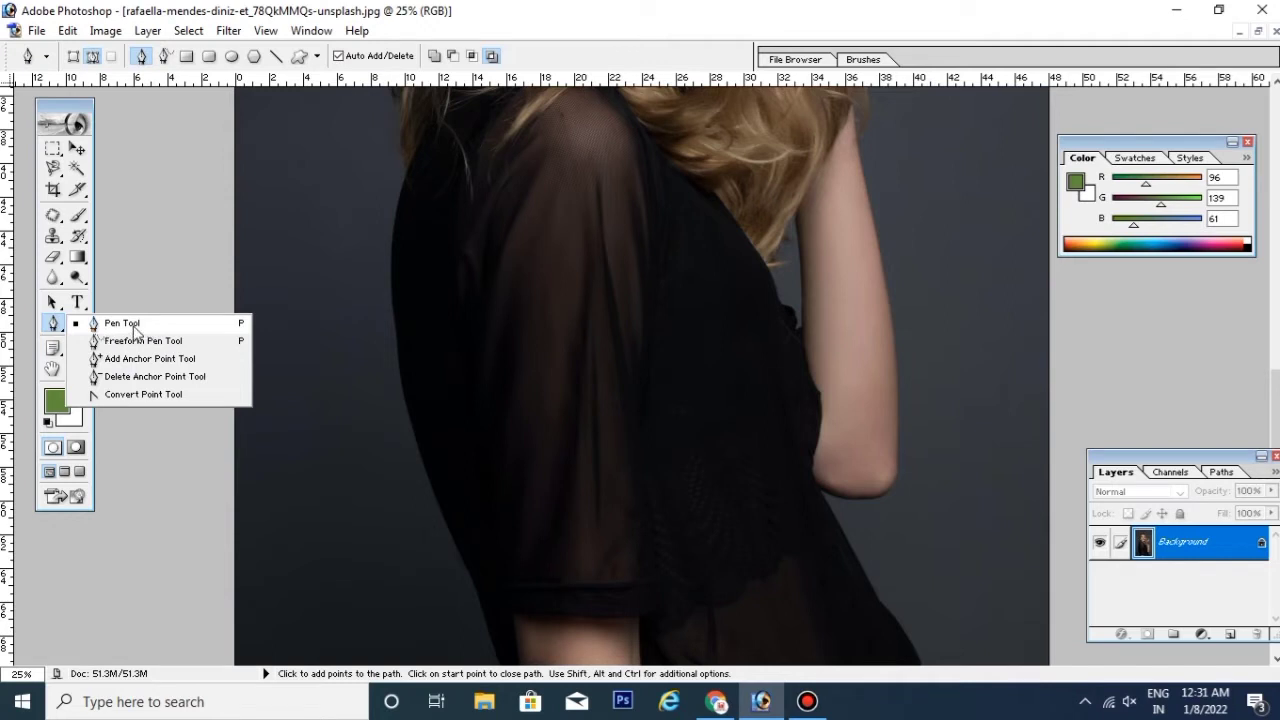
{"action": "left_click", "coordinate": [124, 331]}
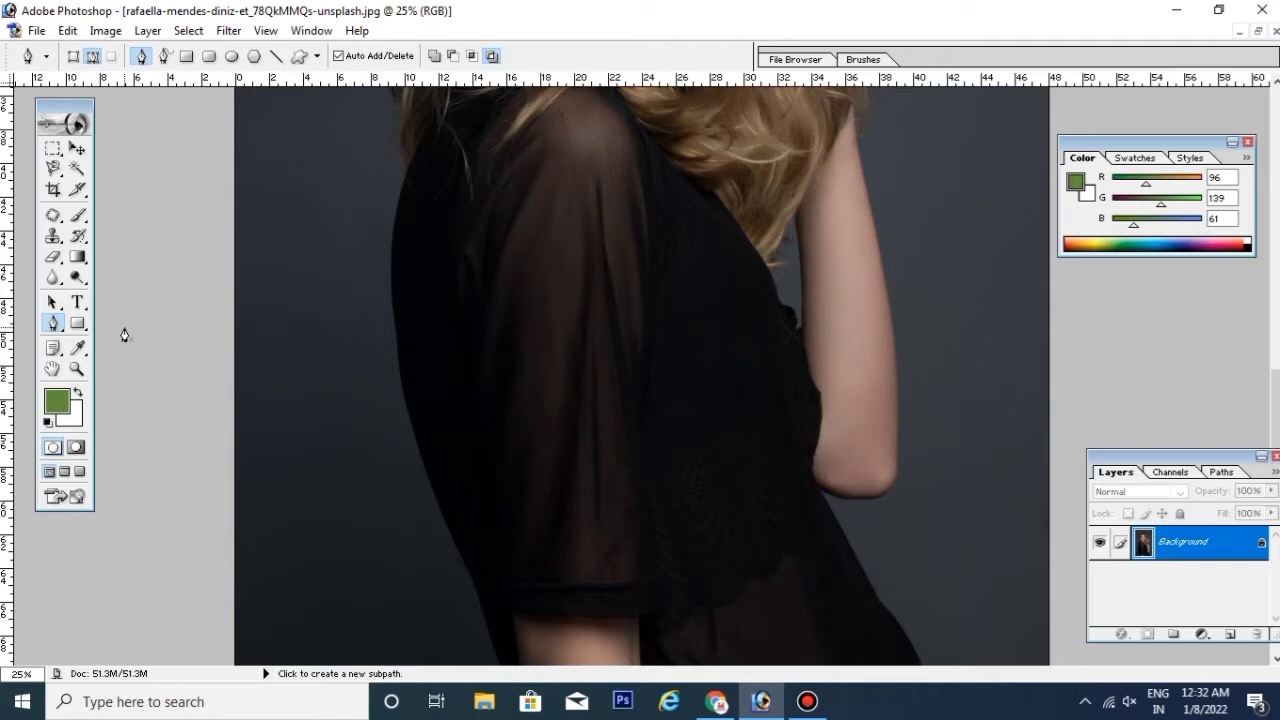
Step: Zoom to 33.3% and pan to the bottom of the sleeve
{"action": "key", "text": "ctrl+minus"}
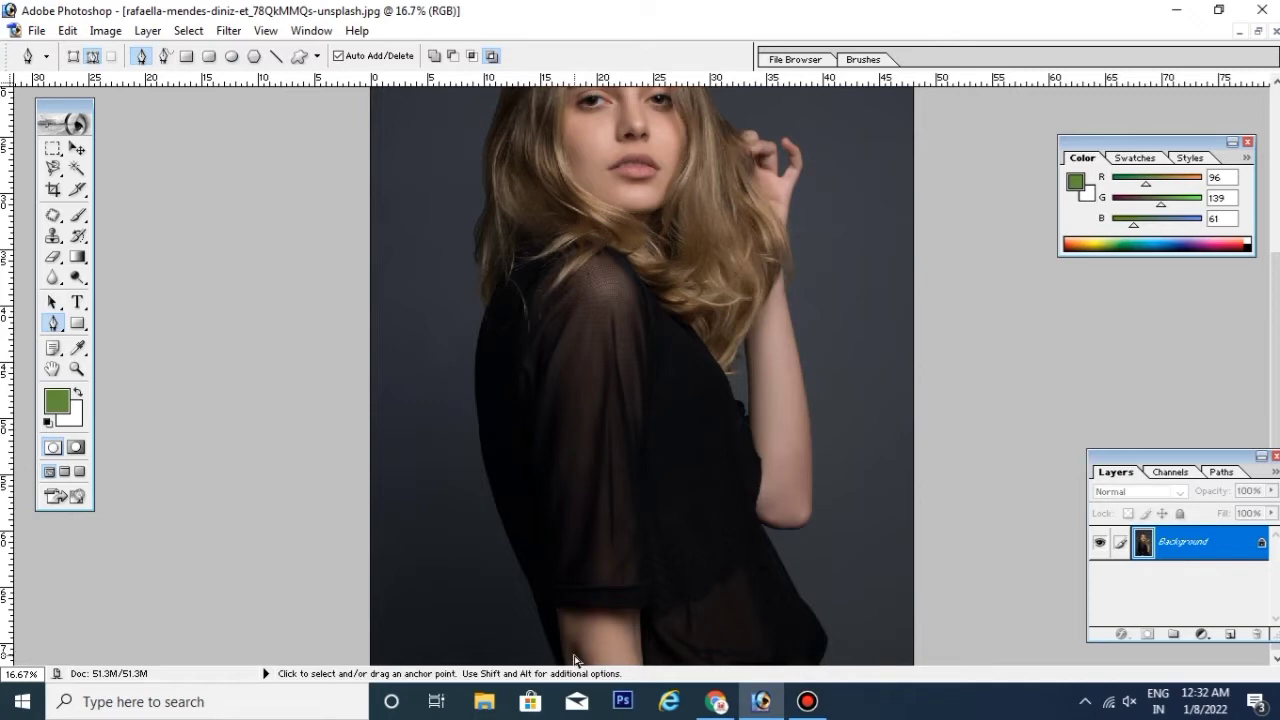
{"action": "key", "text": "ctrl+plus"}
{"action": "mouse_move", "coordinate": [534, 611]}
{"action": "left_mouse_down"}
{"action": "mouse_move", "coordinate": [589, 503]}
{"action": "mouse_move", "coordinate": [588, 355]}
{"action": "left_mouse_up"}
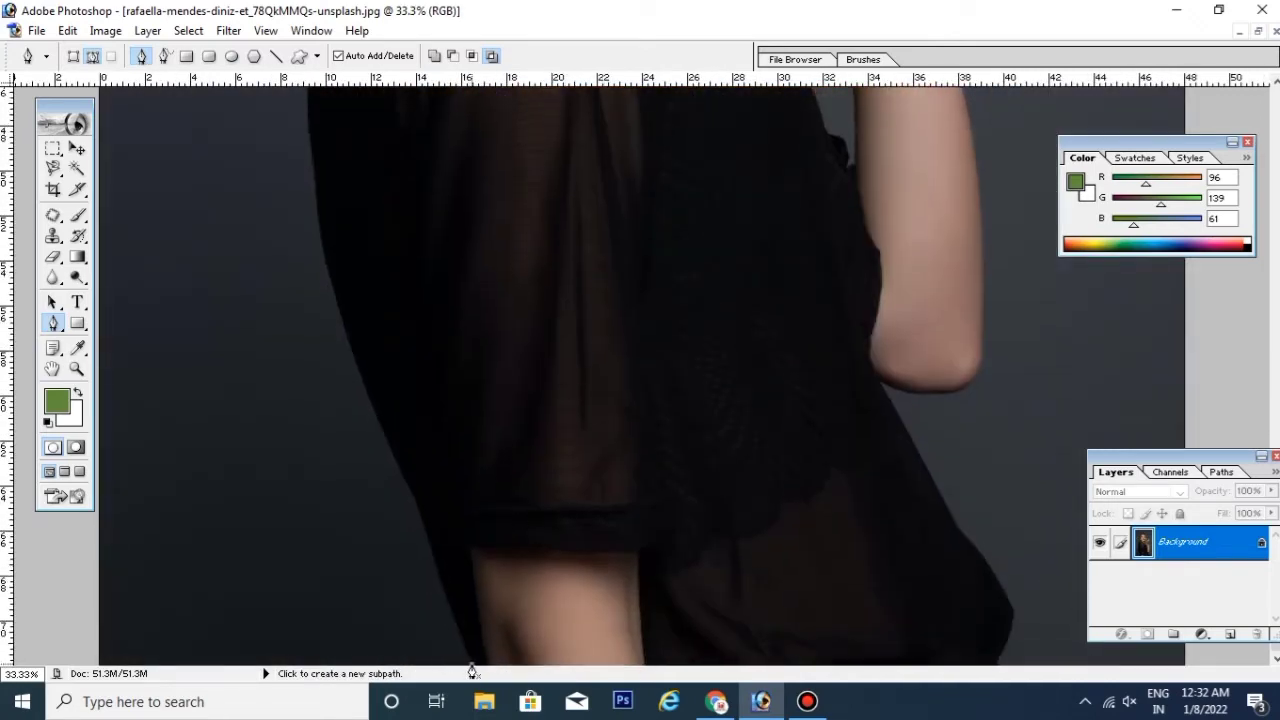
Step: Anchor the path up the lower sleeve edge, undoing one misplaced point and cornering a curve
{"action": "left_click", "coordinate": [419, 508]}
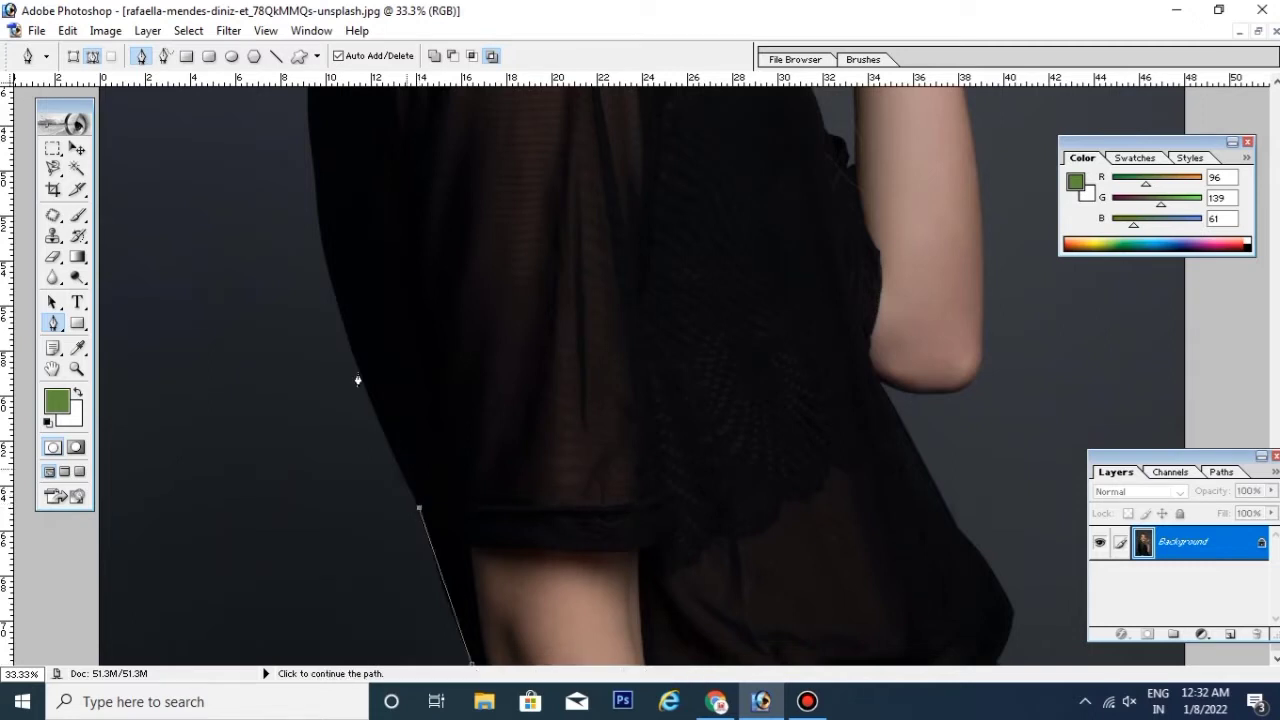
{"action": "left_click", "coordinate": [338, 301]}
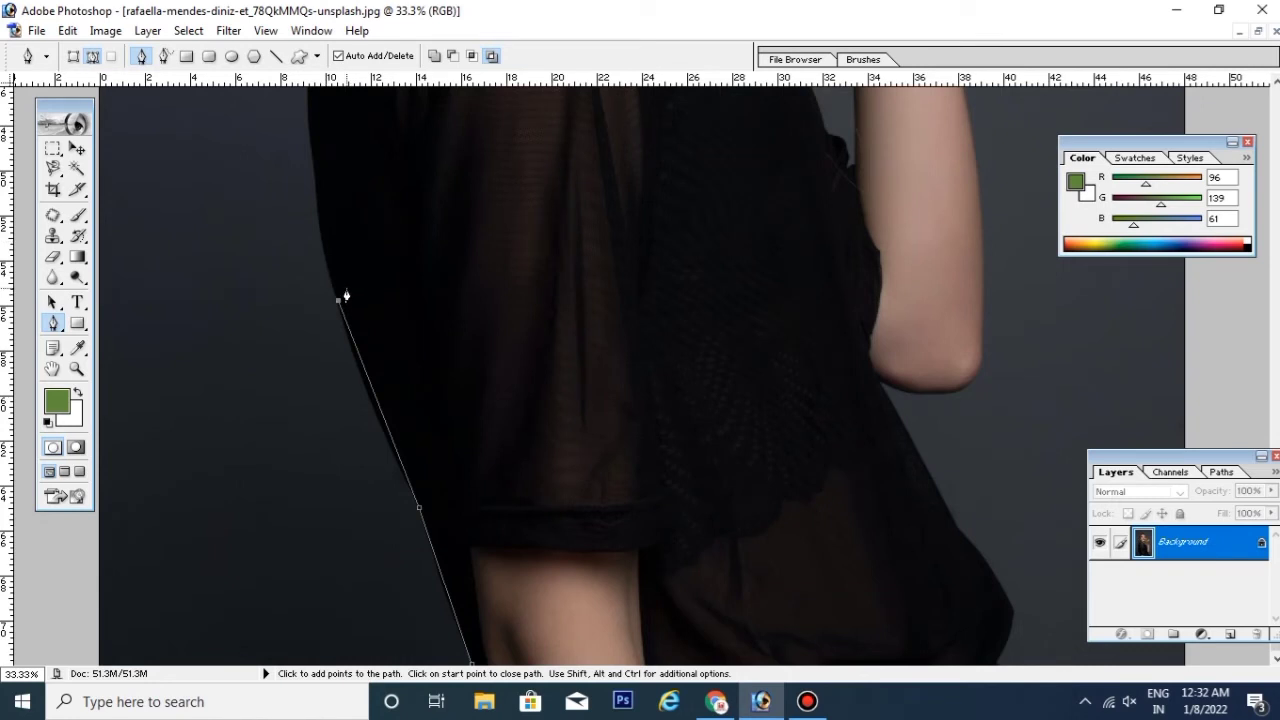
{"action": "key", "text": "ctrl+z"}
{"action": "left_click_drag", "start_coordinate": [347, 340], "coordinate": [339, 322]}
{"action": "mouse_move", "coordinate": [339, 322]}
{"action": "left_mouse_down"}
{"action": "mouse_move", "coordinate": [322, 268]}
{"action": "mouse_move", "coordinate": [295, 242]}
{"action": "mouse_move", "coordinate": [316, 242]}
{"action": "left_mouse_up"}
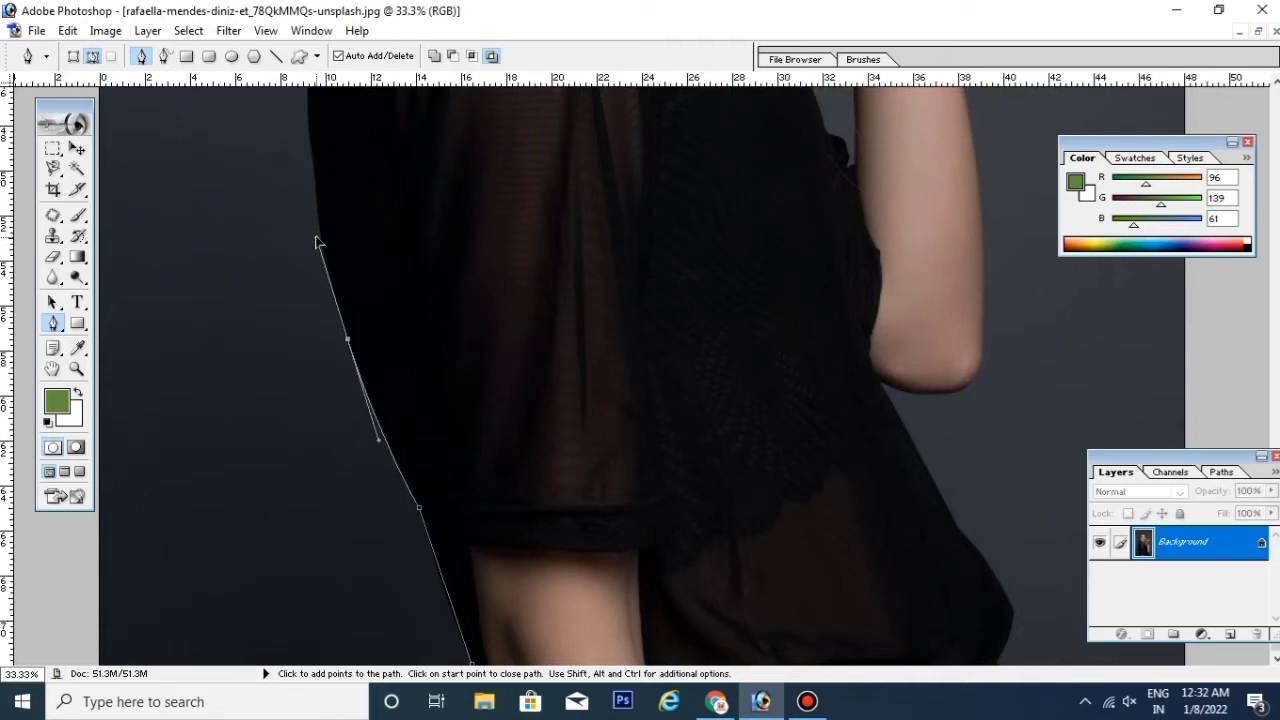
{"action": "left_click", "coordinate": [348, 344], "text": "alt"}
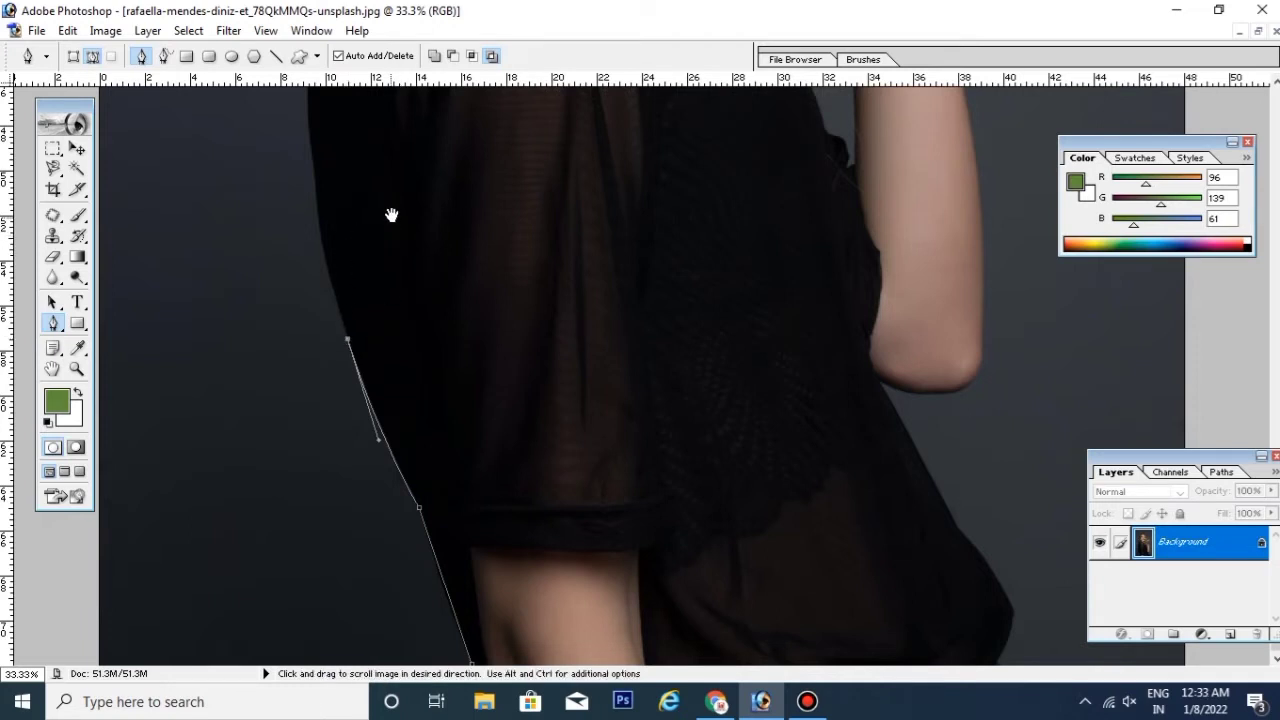
Step: Pan up and add a curved anchor higher on the sleeve edge
{"action": "left_click_drag", "start_coordinate": [390, 234], "coordinate": [405, 459]}
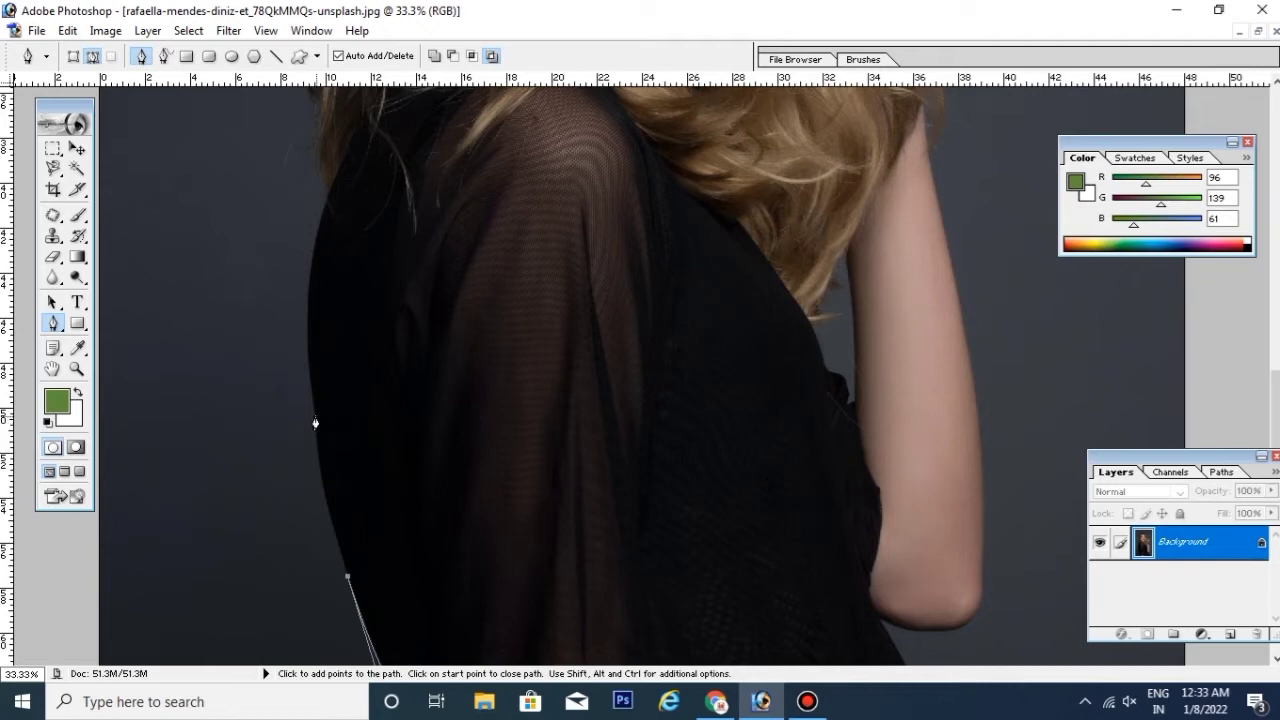
{"action": "left_click_drag", "start_coordinate": [314, 416], "coordinate": [313, 344]}
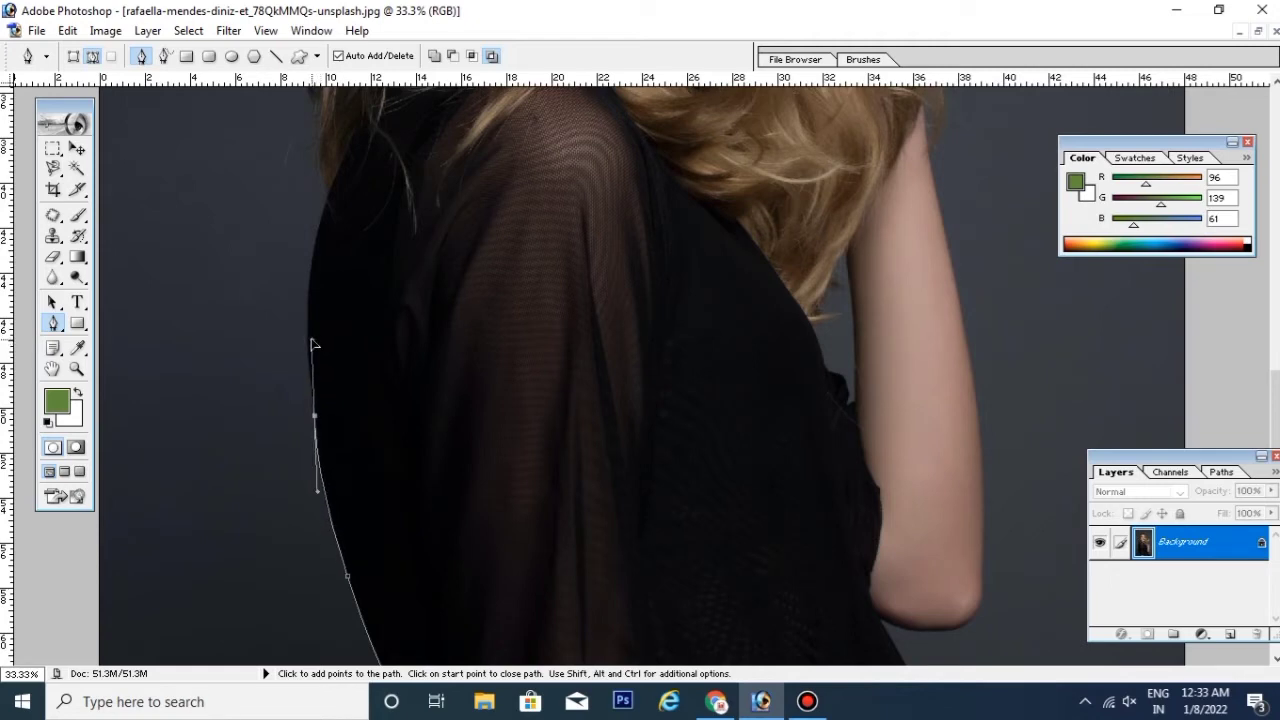
{"action": "left_click_drag", "start_coordinate": [313, 345], "coordinate": [312, 345]}
Step: Finish the sleeve curve and add a shoulder anchor with its outgoing handle removed
{"action": "left_click_drag", "start_coordinate": [312, 345], "coordinate": [311, 341]}
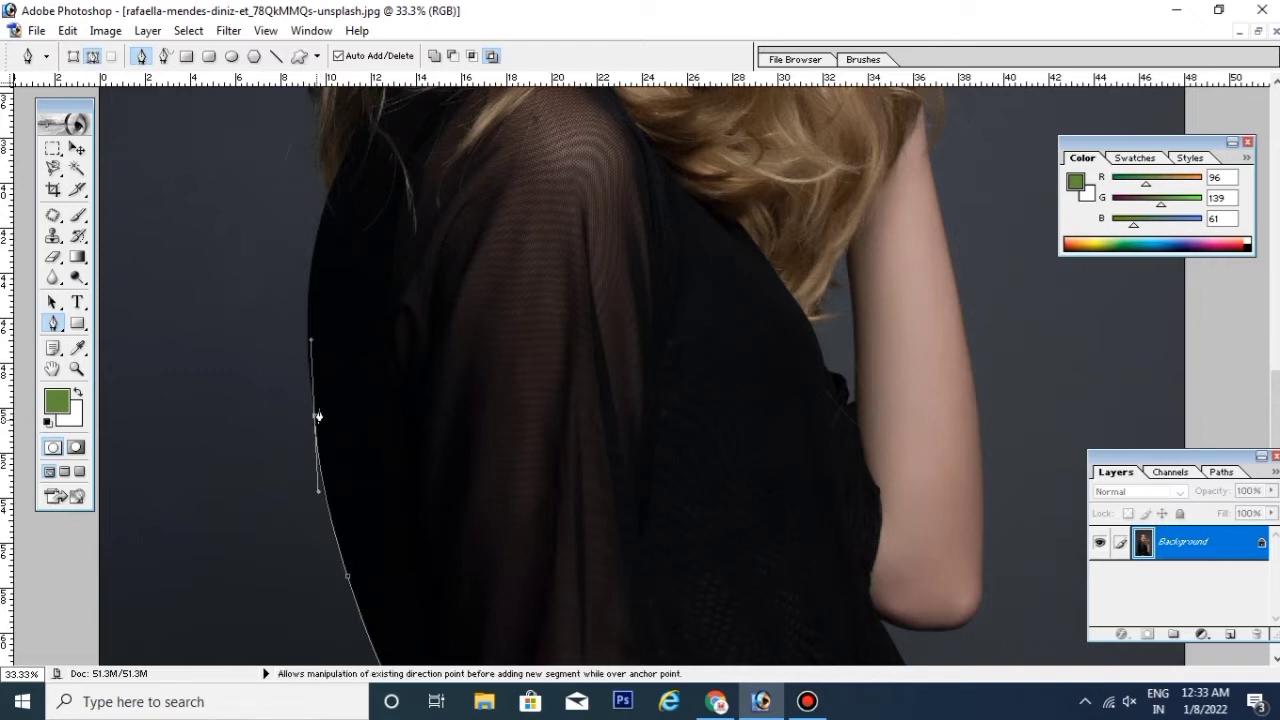
{"action": "left_click", "coordinate": [315, 416]}
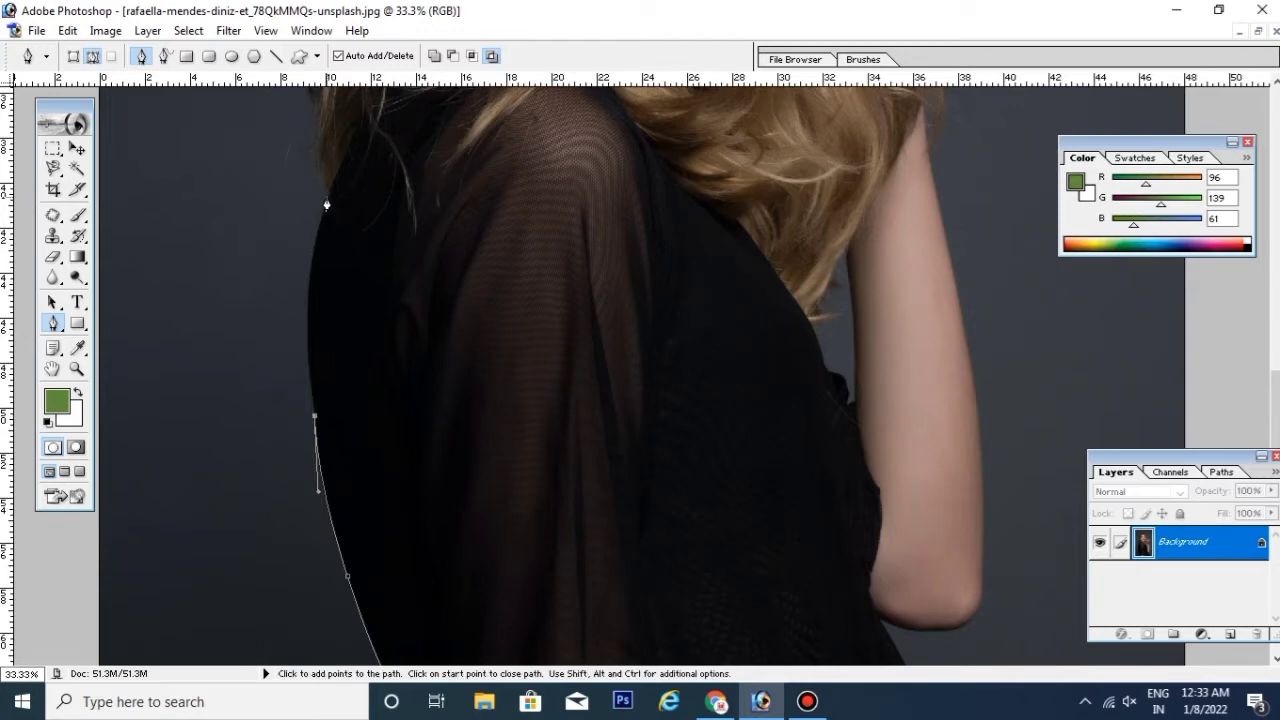
{"action": "left_click_drag", "start_coordinate": [329, 195], "coordinate": [406, 91]}
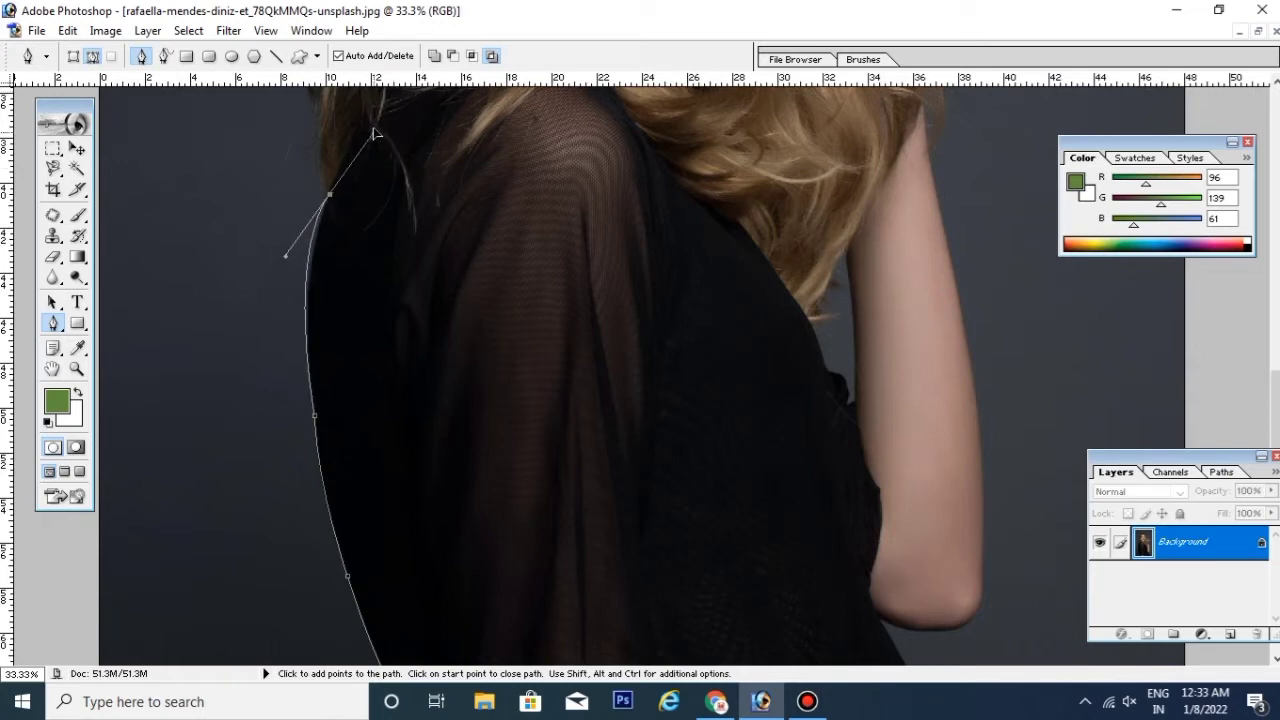
{"action": "left_click_drag", "start_coordinate": [406, 91], "coordinate": [371, 107]}
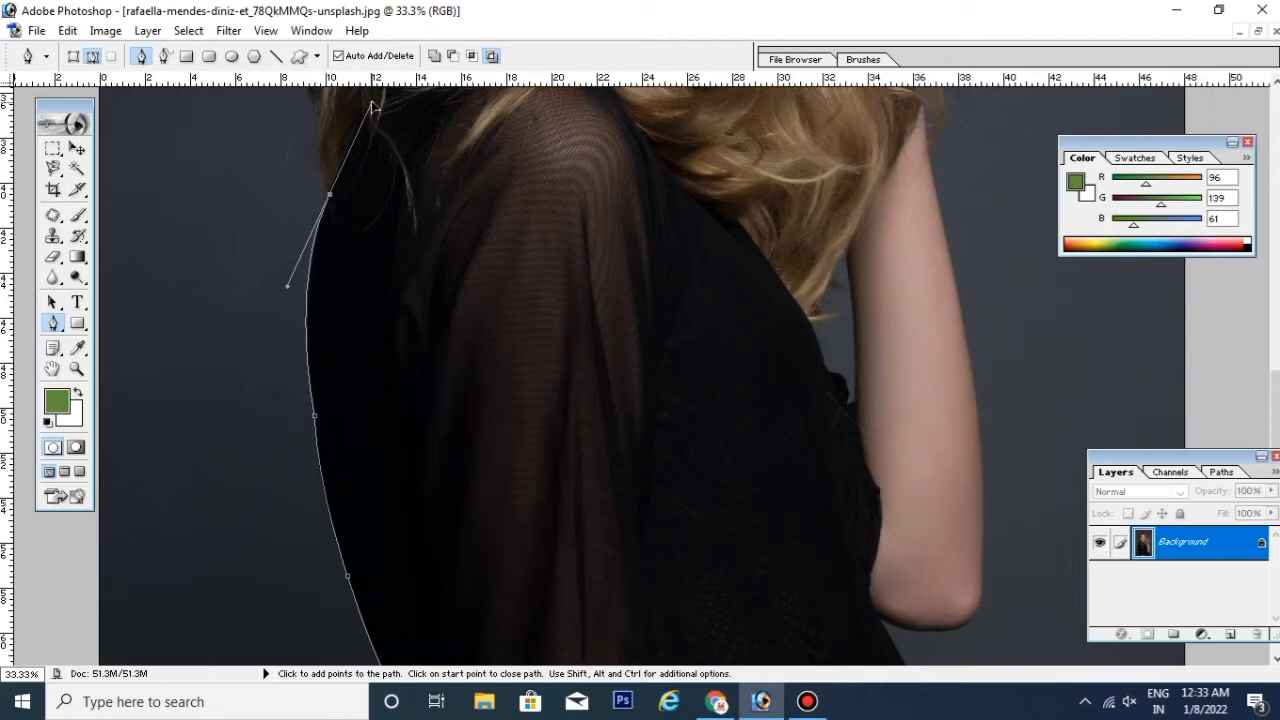
{"action": "left_click", "coordinate": [330, 195]}
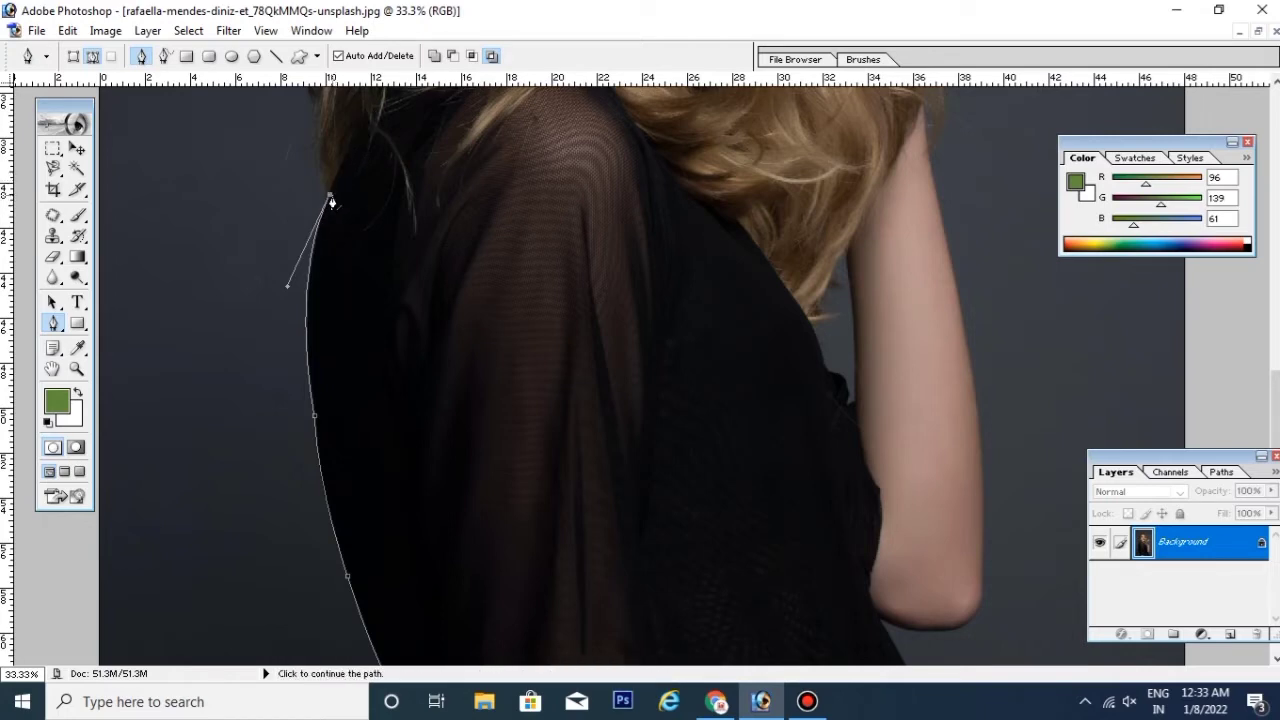
{"action": "left_click", "coordinate": [330, 196]}
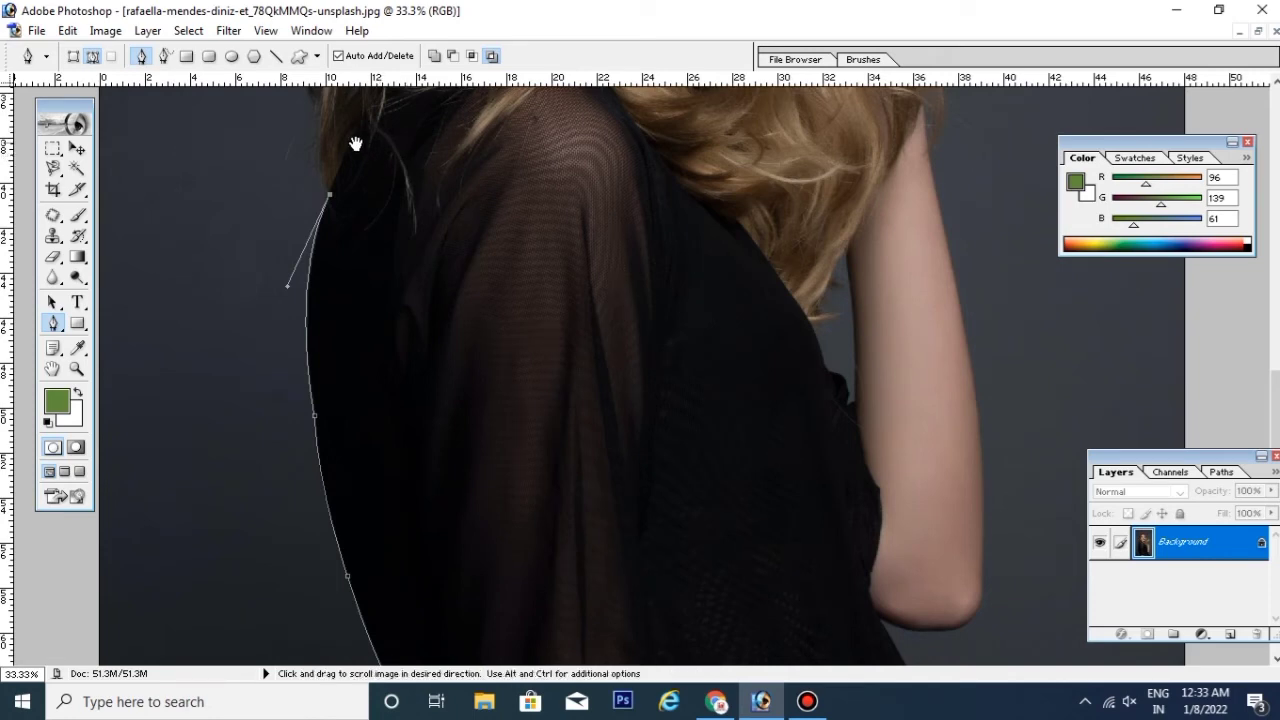
Step: Place anchors up the hair's left edge to near the top of the head
{"action": "mouse_move", "coordinate": [388, 162]}
{"action": "left_mouse_down"}
{"action": "mouse_move", "coordinate": [363, 506]}
{"action": "mouse_move", "coordinate": [320, 479]}
{"action": "left_mouse_up"}
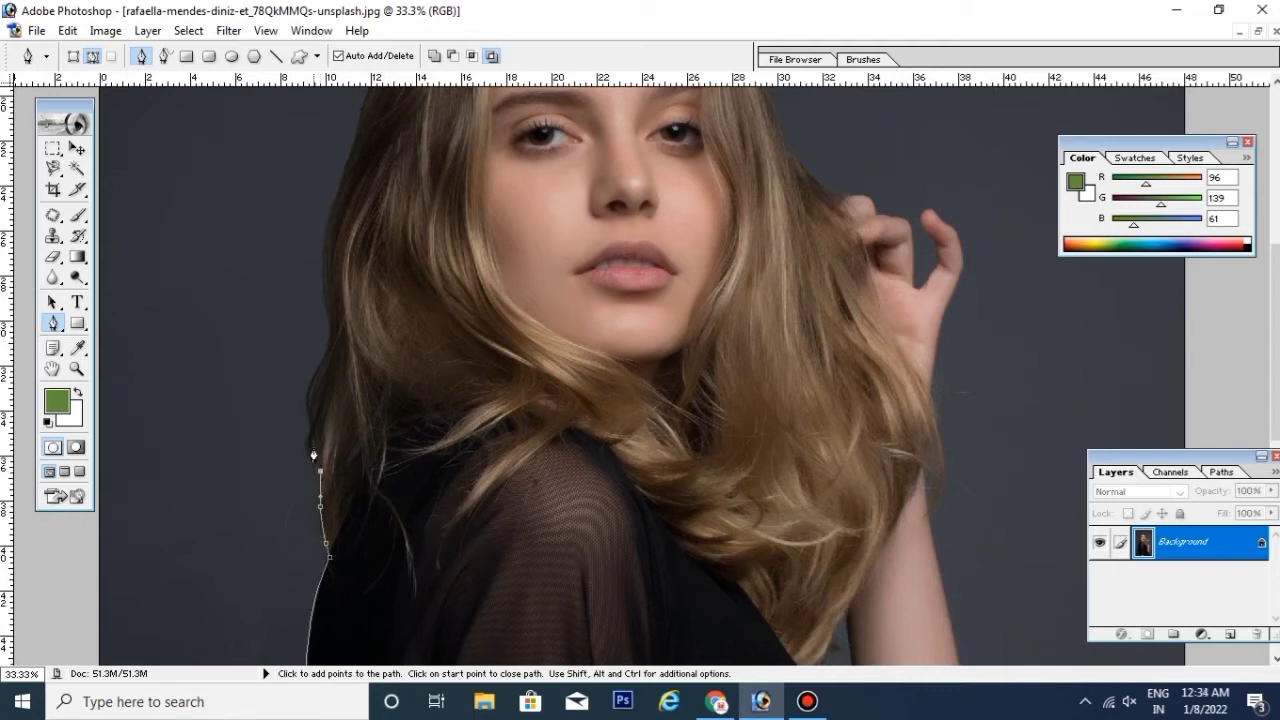
{"action": "left_click_drag", "start_coordinate": [308, 401], "coordinate": [316, 378]}
{"action": "left_click", "coordinate": [329, 330]}
{"action": "left_click", "coordinate": [325, 298]}
{"action": "left_click", "coordinate": [322, 271]}
{"action": "left_click", "coordinate": [327, 226]}
{"action": "left_click_drag", "start_coordinate": [349, 177], "coordinate": [329, 349]}
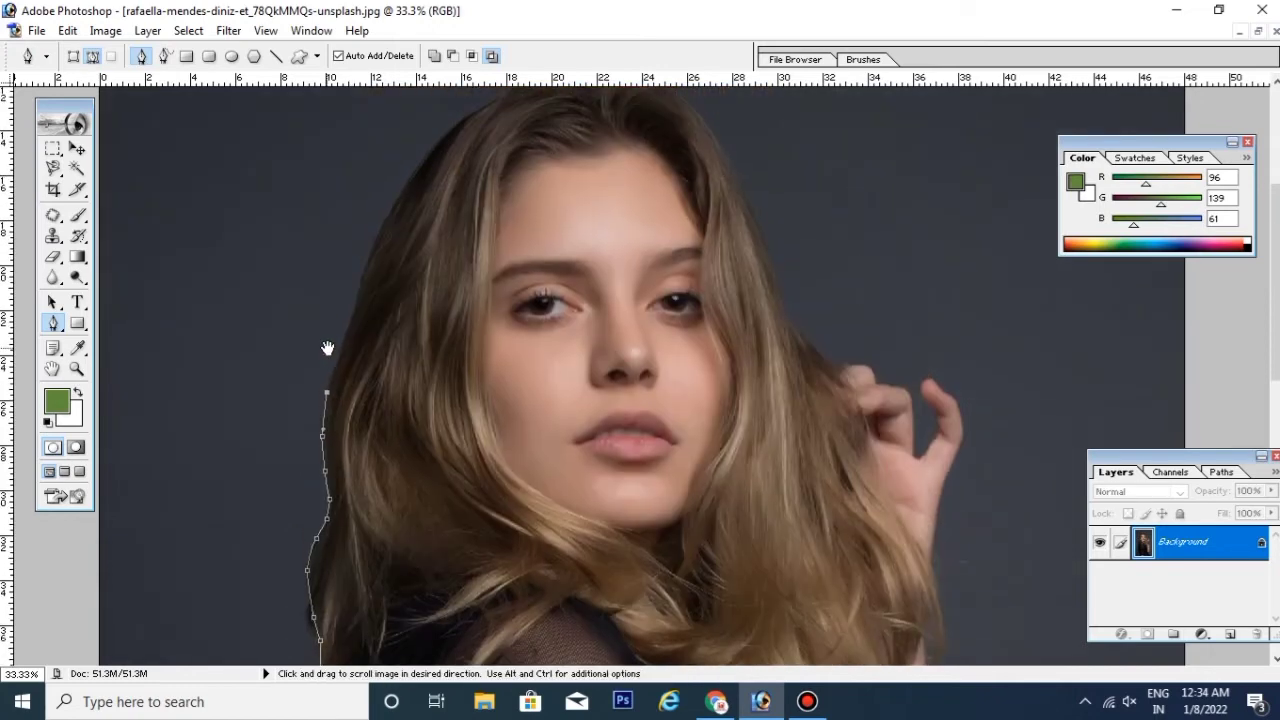
{"action": "left_click", "coordinate": [343, 357]}
{"action": "left_click", "coordinate": [351, 325]}
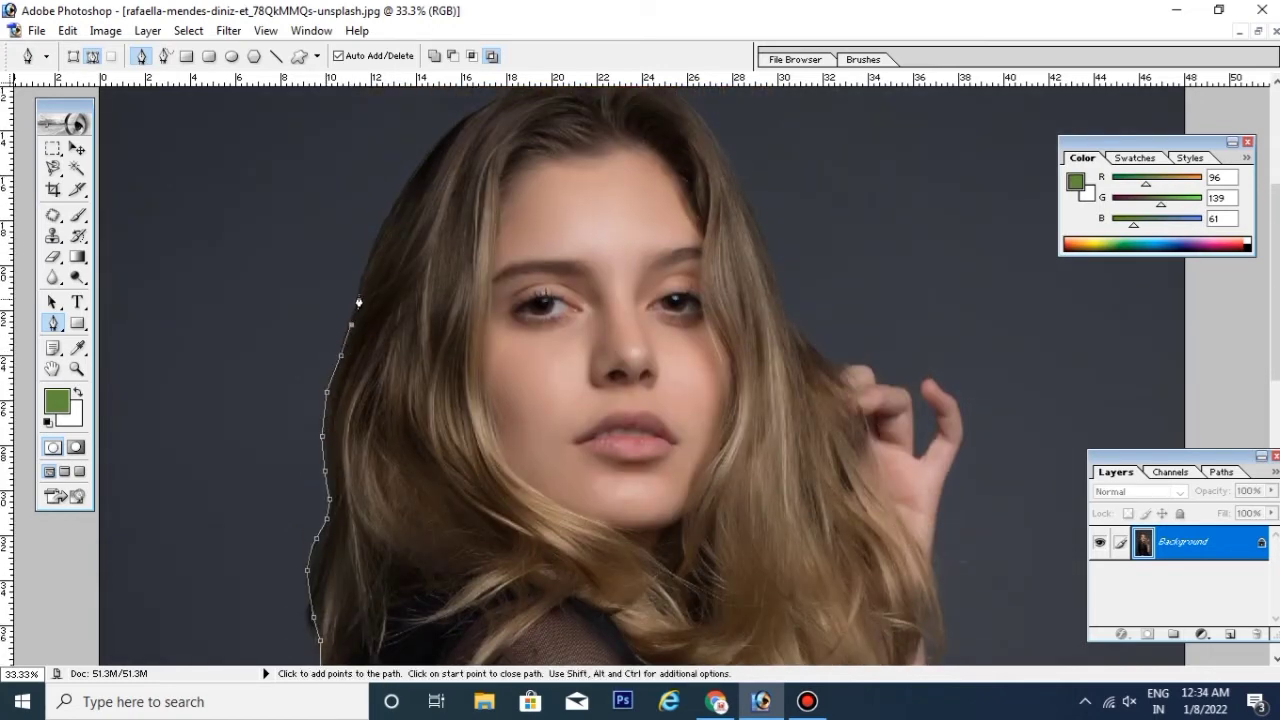
{"action": "left_click", "coordinate": [377, 238]}
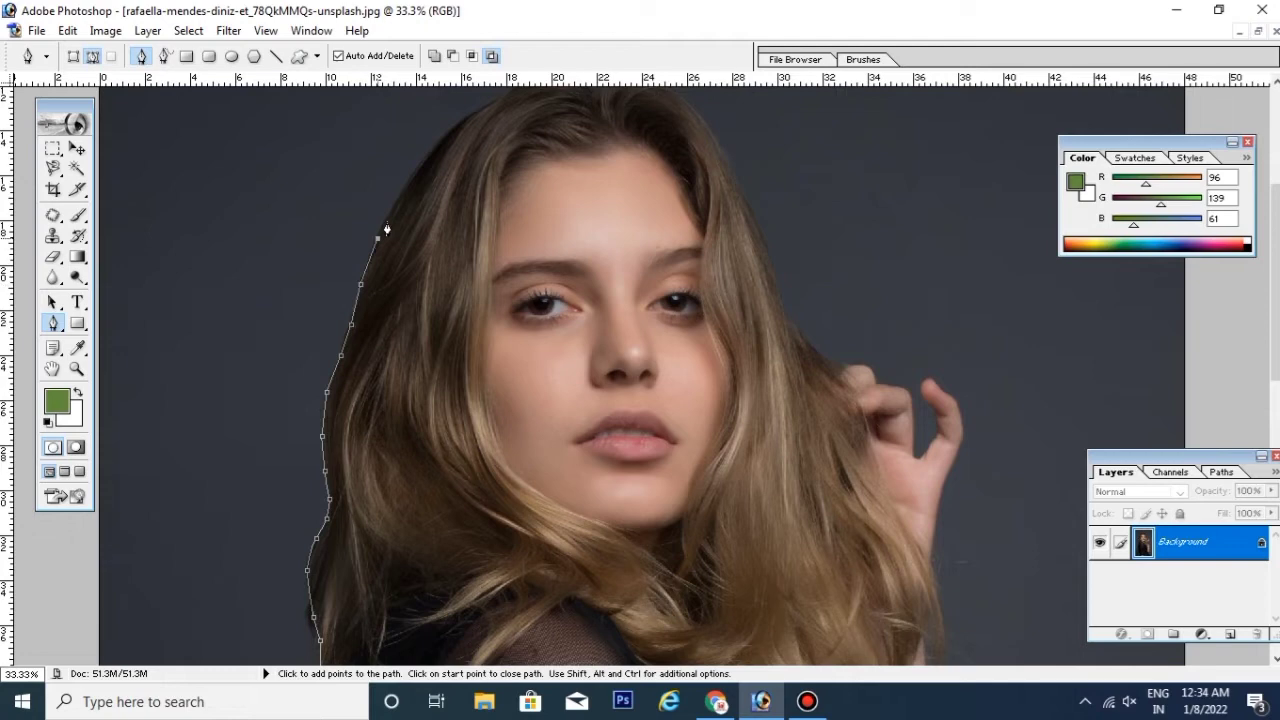
{"action": "left_click", "coordinate": [413, 180]}
Step: Add curved anchors over the crown, breaking each outgoing handle
{"action": "left_click_drag", "start_coordinate": [421, 223], "coordinate": [421, 369]}
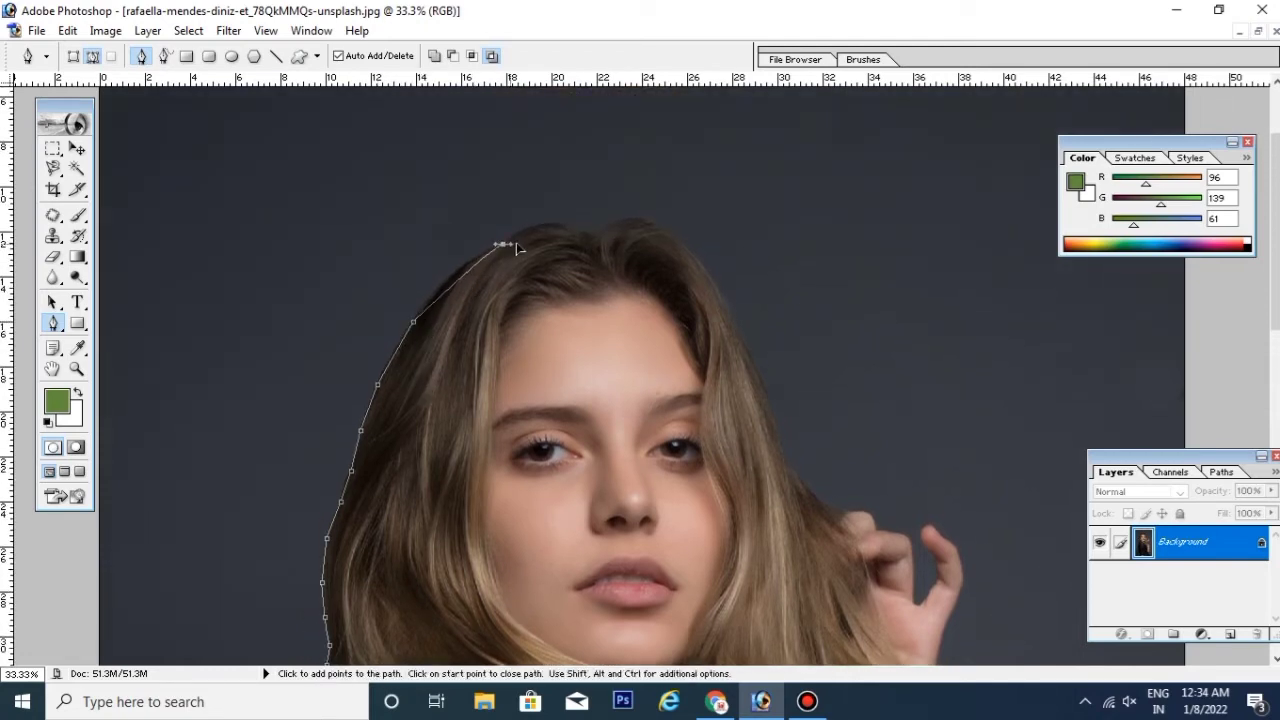
{"action": "left_click_drag", "start_coordinate": [502, 244], "coordinate": [545, 240]}
{"action": "left_click", "coordinate": [502, 244], "text": "alt"}
{"action": "left_click_drag", "start_coordinate": [593, 238], "coordinate": [648, 276]}
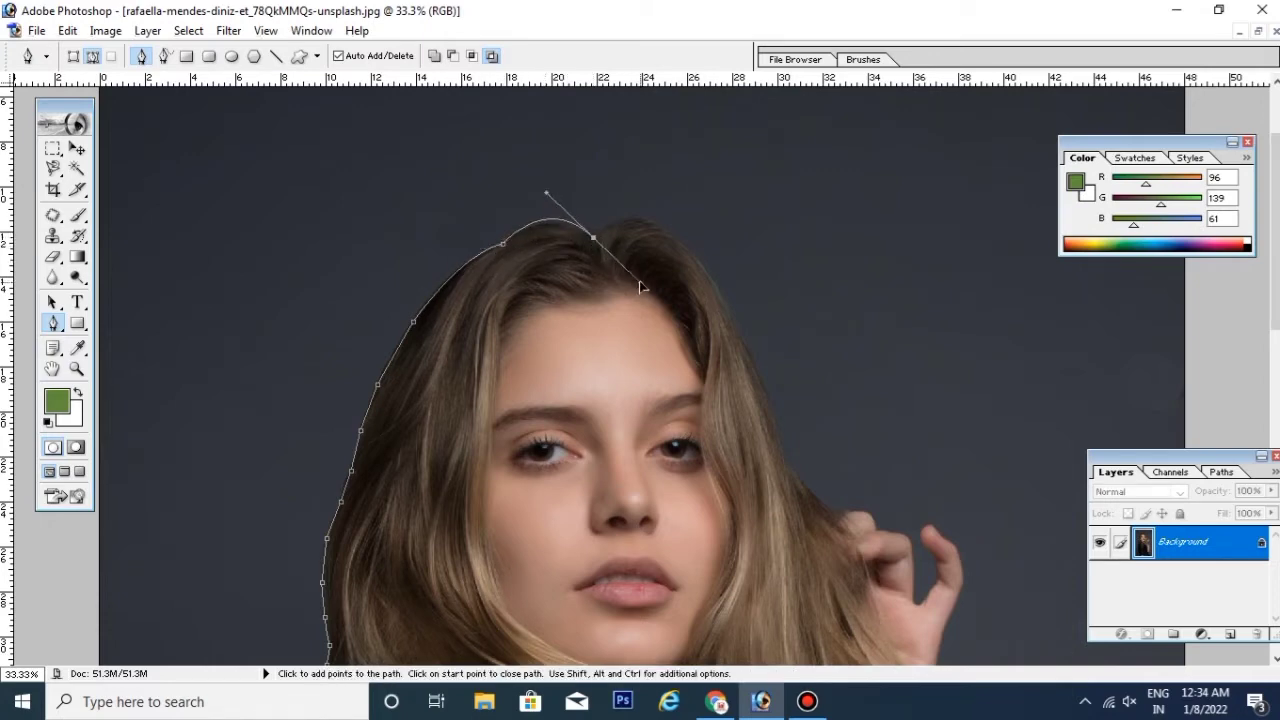
{"action": "left_click", "coordinate": [594, 238], "text": "alt"}
{"action": "left_click_drag", "start_coordinate": [677, 263], "coordinate": [603, 240]}
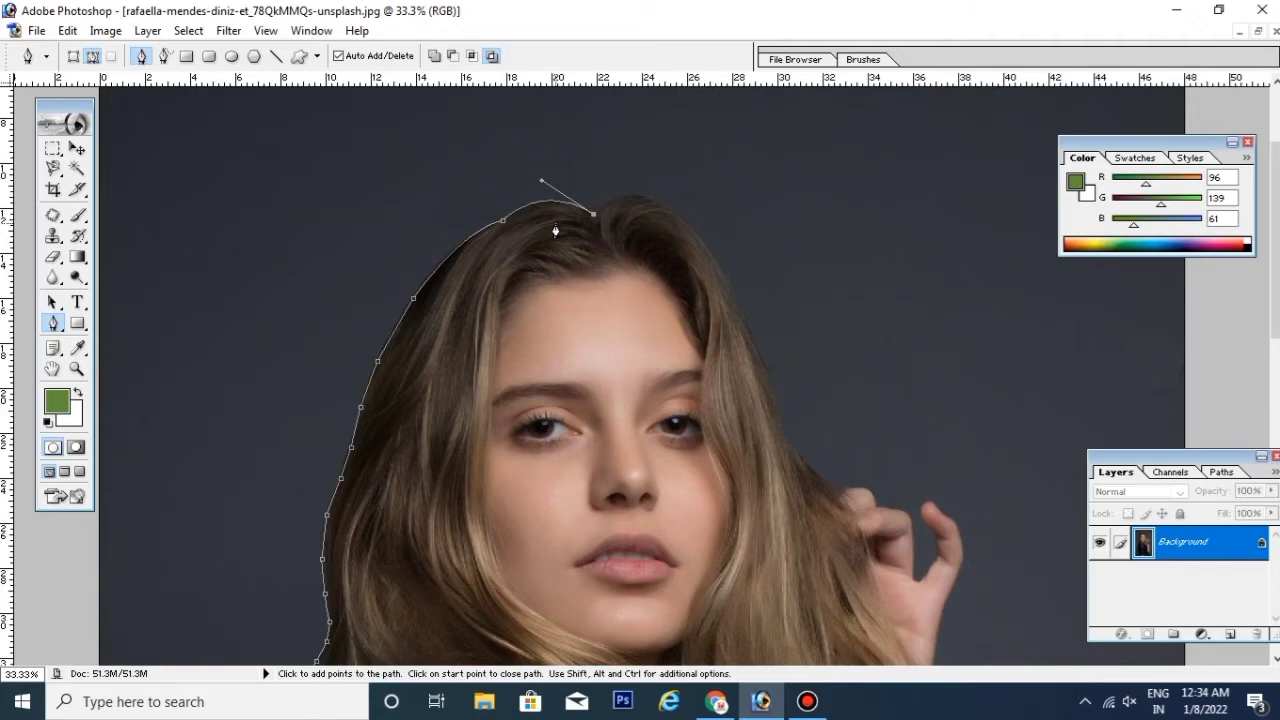
Step: Zoom in and anchor the path across the hair top and down its right edge
{"action": "key", "text": "ctrl+plus"}
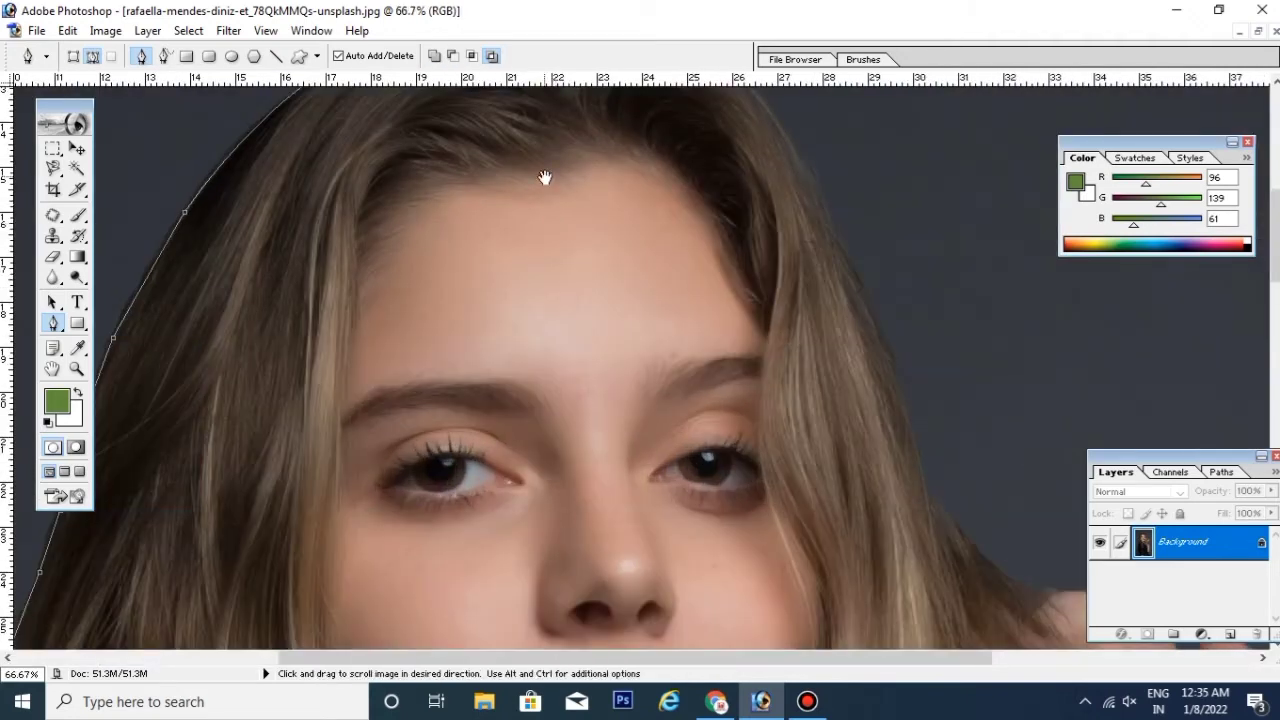
{"action": "left_click_drag", "start_coordinate": [545, 177], "coordinate": [514, 424]}
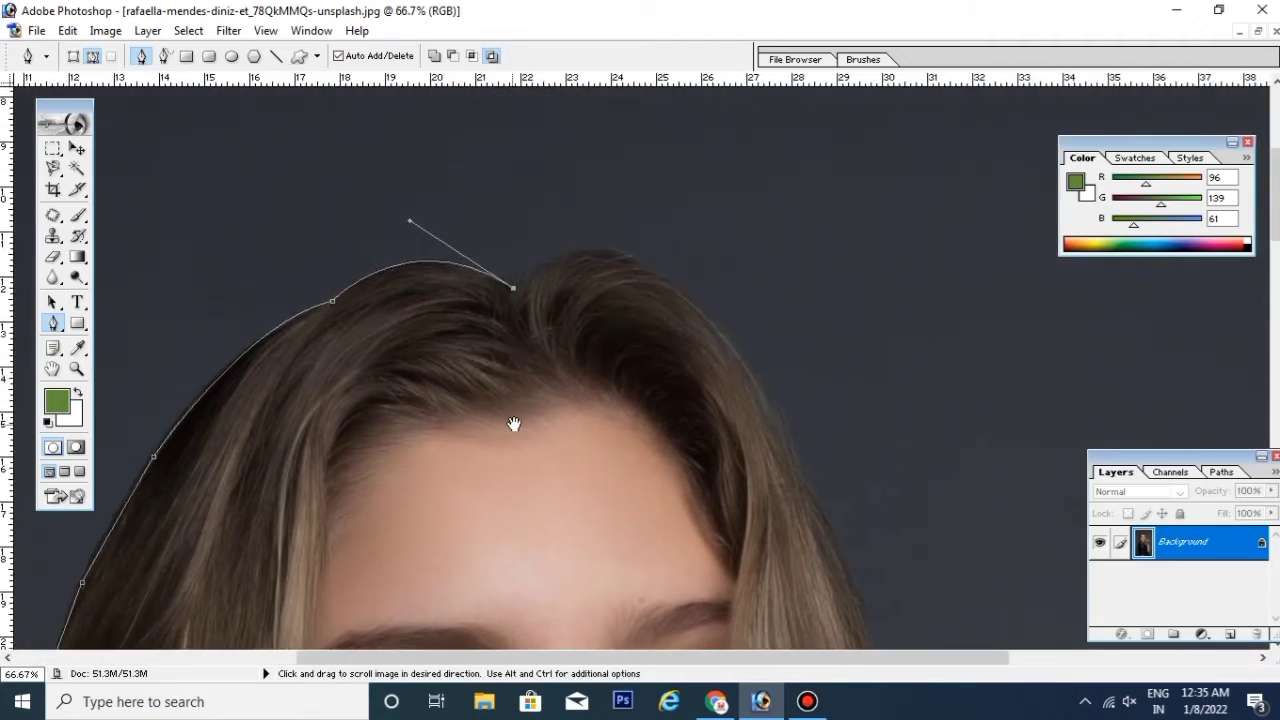
{"action": "left_click", "coordinate": [546, 266]}
{"action": "left_click", "coordinate": [594, 252]}
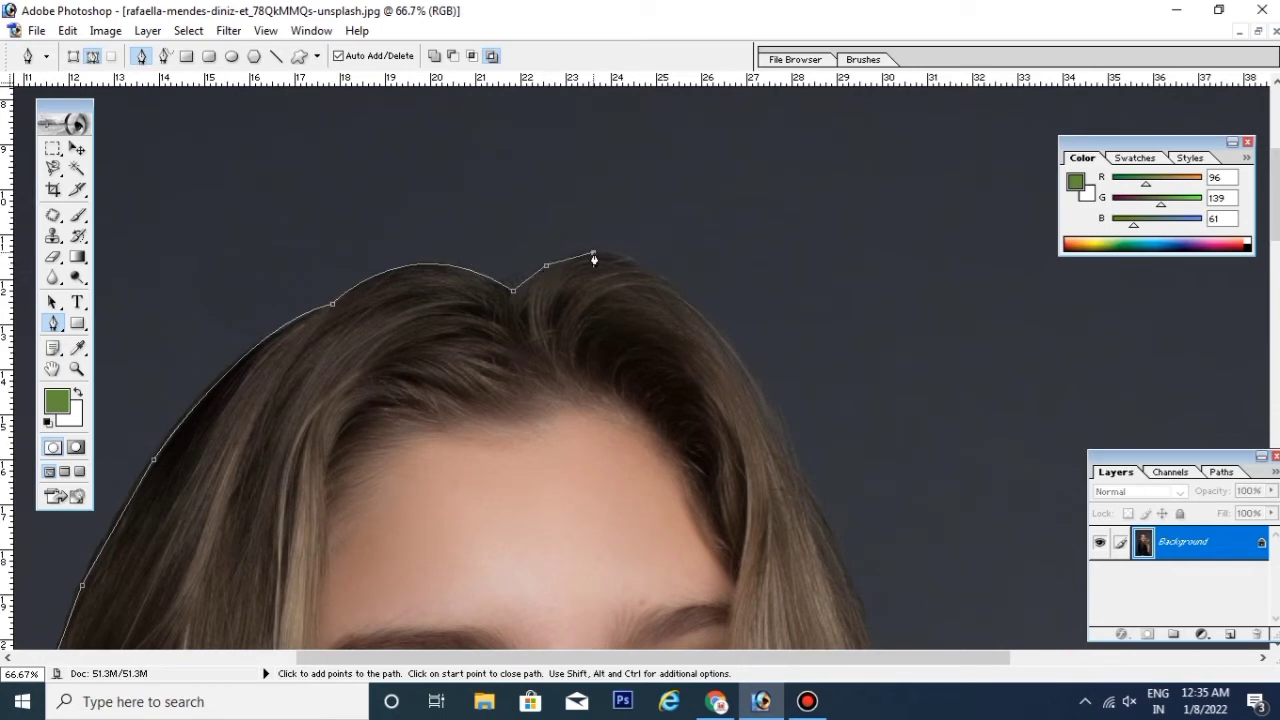
{"action": "left_click", "coordinate": [655, 273]}
{"action": "left_click", "coordinate": [698, 323]}
{"action": "left_click", "coordinate": [714, 345]}
{"action": "left_click", "coordinate": [731, 371]}
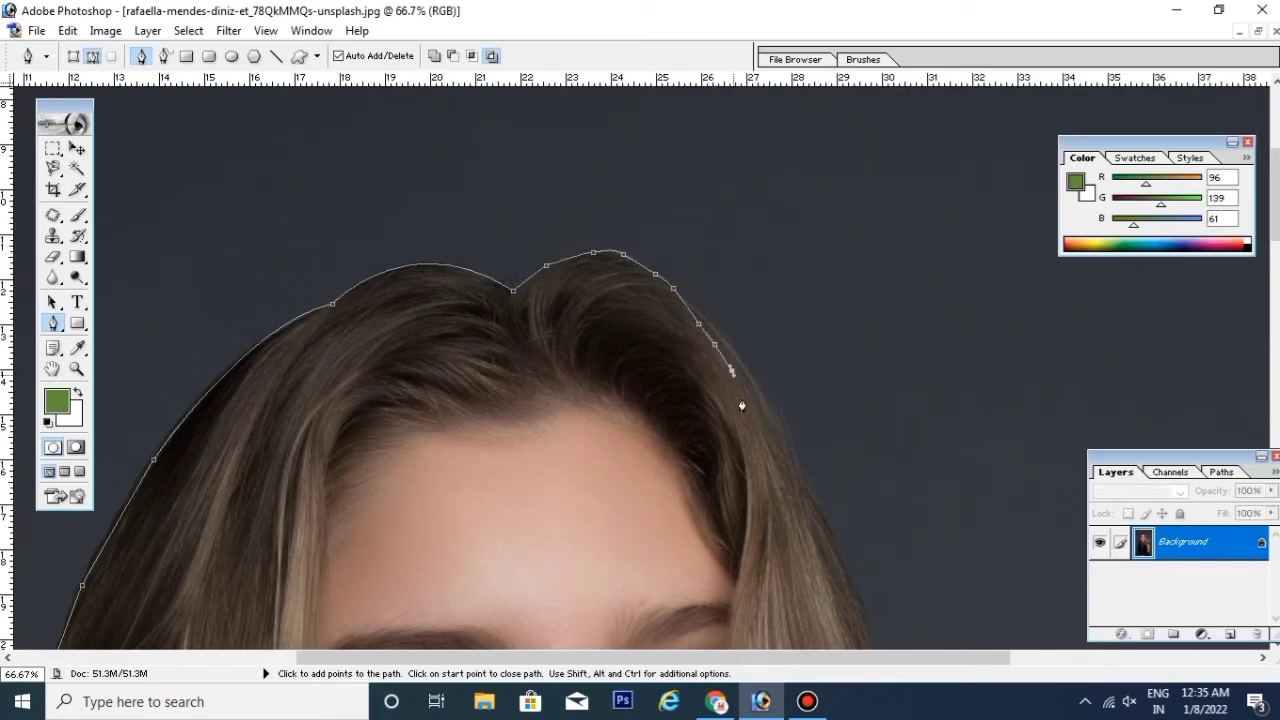
{"action": "left_click", "coordinate": [742, 397]}
{"action": "left_click", "coordinate": [762, 430]}
{"action": "left_click", "coordinate": [794, 472]}
Step: Continue anchors down the lower right hair edge
{"action": "left_click_drag", "start_coordinate": [816, 521], "coordinate": [654, 289]}
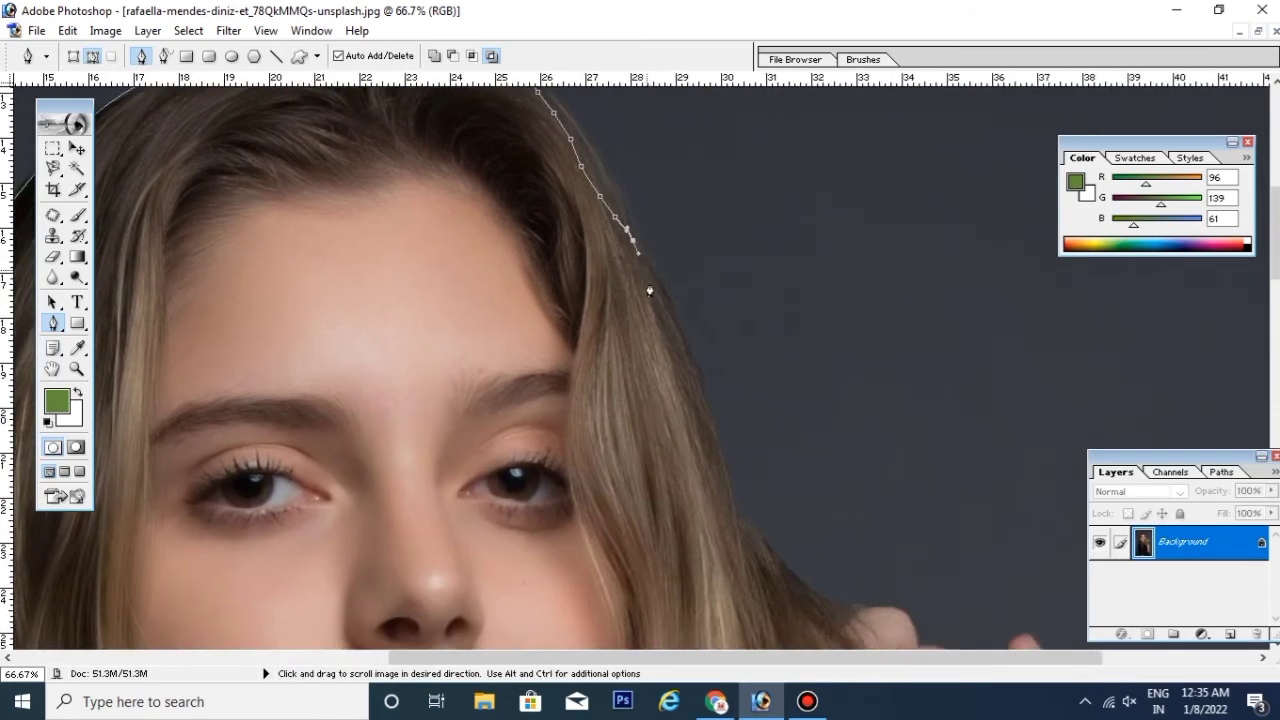
{"action": "left_click", "coordinate": [660, 289]}
{"action": "left_click", "coordinate": [690, 357]}
{"action": "left_click", "coordinate": [704, 396]}
{"action": "left_click", "coordinate": [711, 432]}
{"action": "left_click", "coordinate": [717, 460]}
{"action": "left_click", "coordinate": [729, 498]}
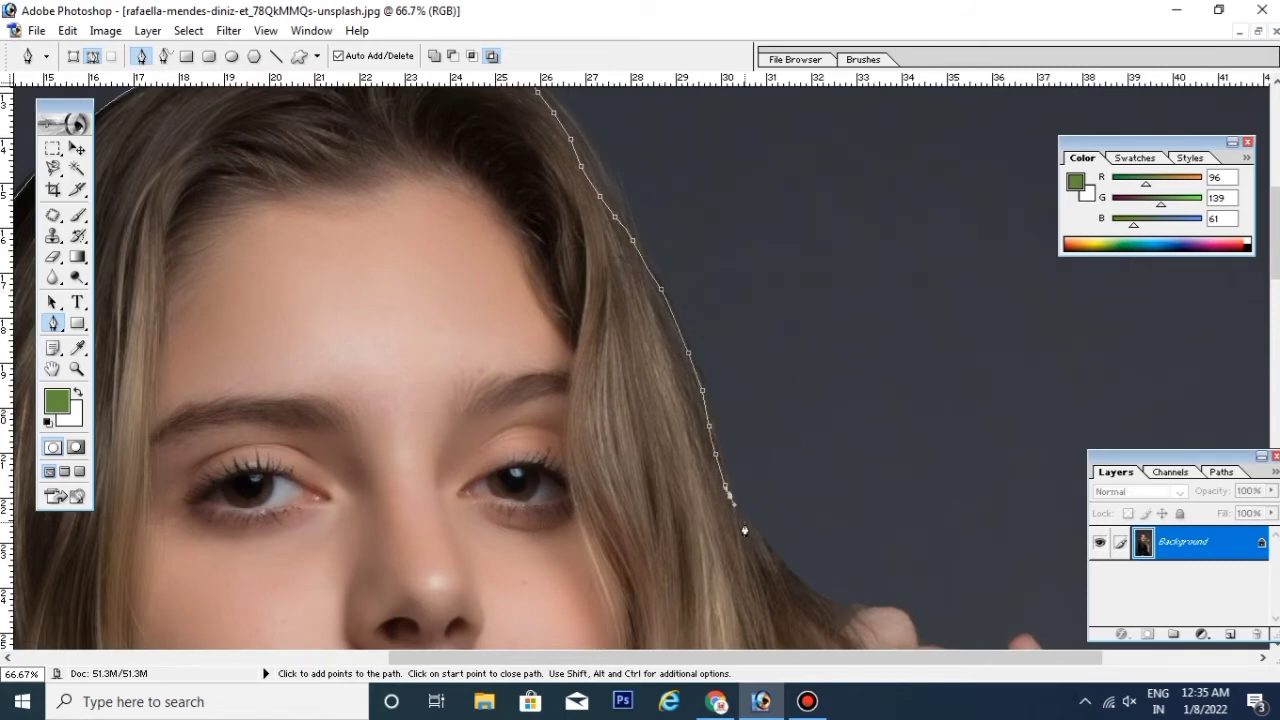
Step: Trace anchors along the hair toward the raised hand
{"action": "left_click_drag", "start_coordinate": [744, 515], "coordinate": [552, 240]}
{"action": "left_click", "coordinate": [566, 259]}
{"action": "left_click", "coordinate": [582, 280]}
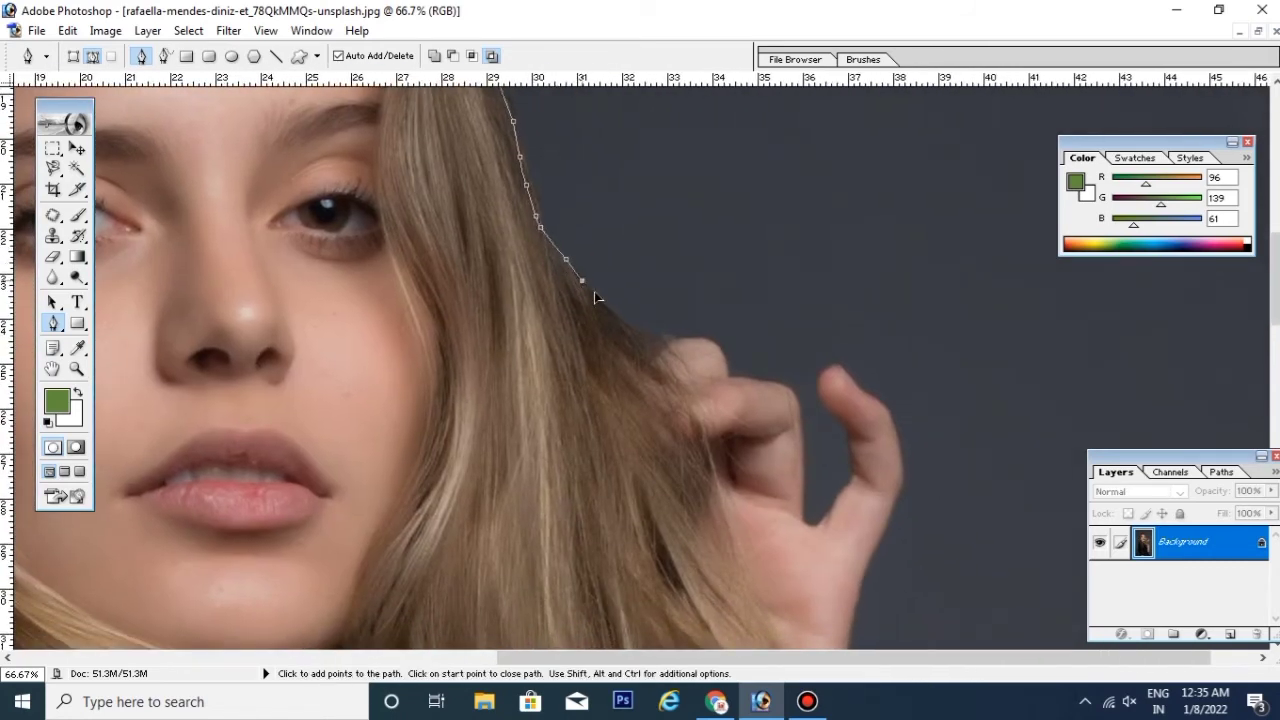
{"action": "left_click", "coordinate": [602, 300]}
{"action": "left_click", "coordinate": [612, 310]}
{"action": "left_click", "coordinate": [643, 331]}
{"action": "left_click", "coordinate": [704, 336]}
Step: Add anchors along the upper finger edge of the raised hand
{"action": "left_click", "coordinate": [727, 362]}
{"action": "left_click_drag", "start_coordinate": [699, 366], "coordinate": [623, 357]}
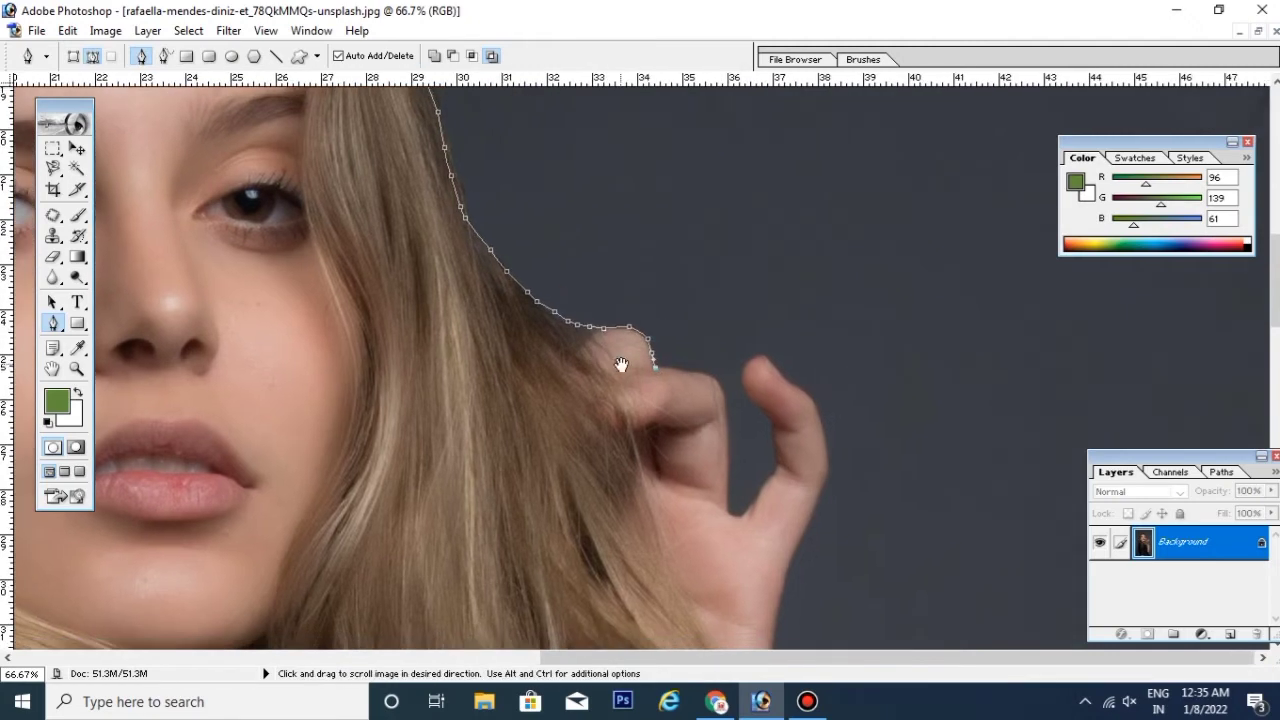
{"action": "left_click", "coordinate": [677, 371]}
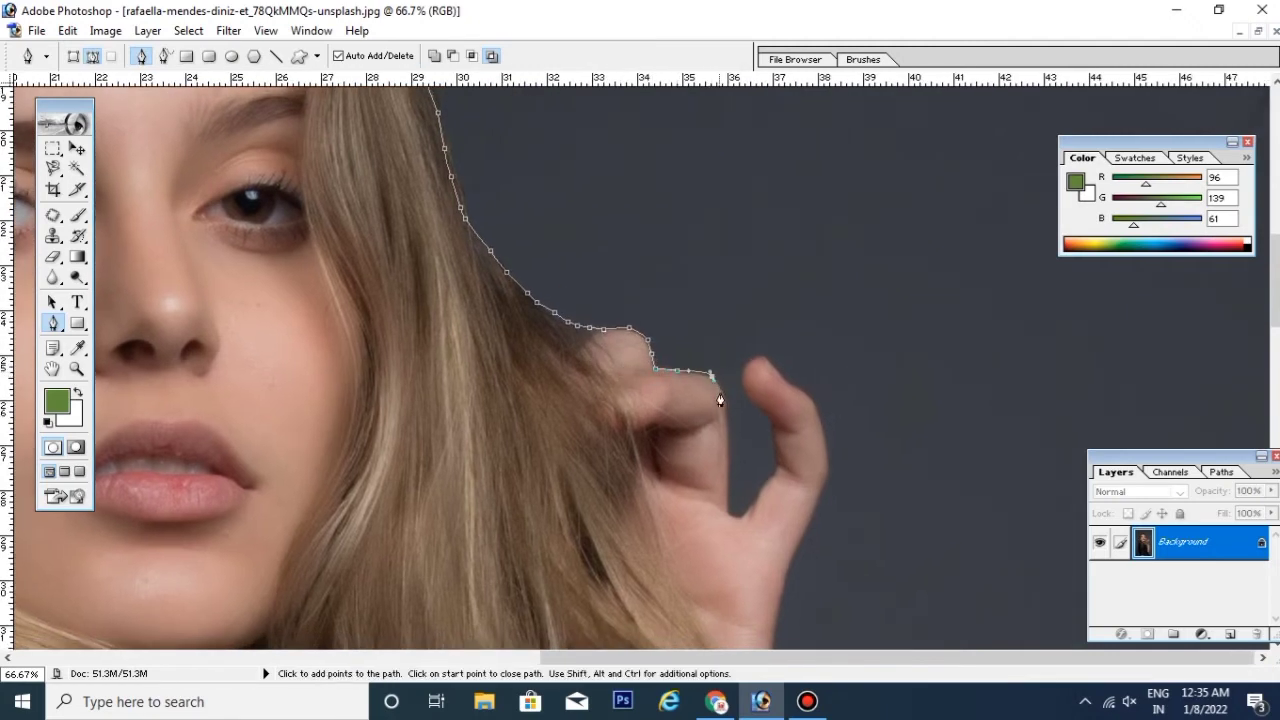
{"action": "left_click", "coordinate": [719, 392]}
{"action": "left_click", "coordinate": [723, 404]}
{"action": "left_click_drag", "start_coordinate": [729, 422], "coordinate": [551, 209]}
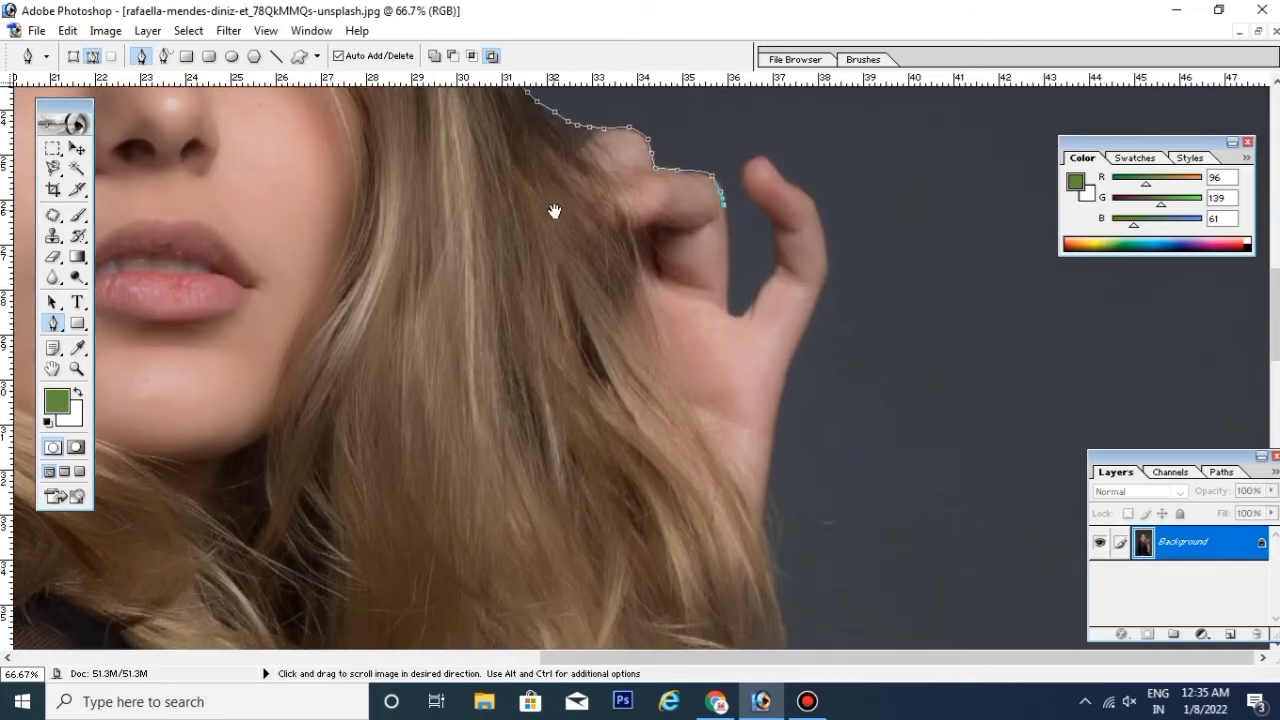
Step: Trace anchors down the finger, around its bend and up to the fingertip
{"action": "left_click", "coordinate": [727, 247]}
{"action": "left_click", "coordinate": [727, 276]}
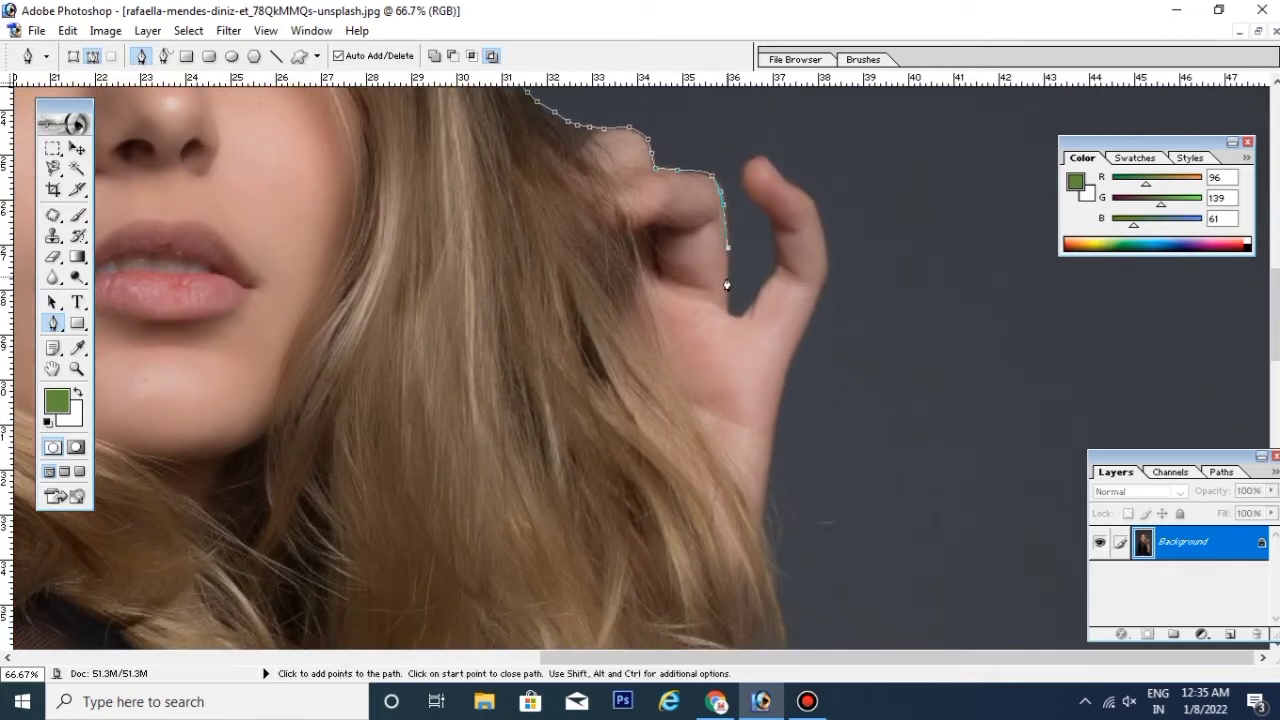
{"action": "left_click", "coordinate": [724, 307]}
{"action": "left_click", "coordinate": [735, 316]}
{"action": "left_click", "coordinate": [767, 281]}
{"action": "left_click", "coordinate": [776, 263]}
{"action": "left_click", "coordinate": [774, 225]}
{"action": "left_click", "coordinate": [763, 215]}
{"action": "left_click", "coordinate": [742, 188]}
{"action": "left_click_drag", "start_coordinate": [757, 129], "coordinate": [750, 300]}
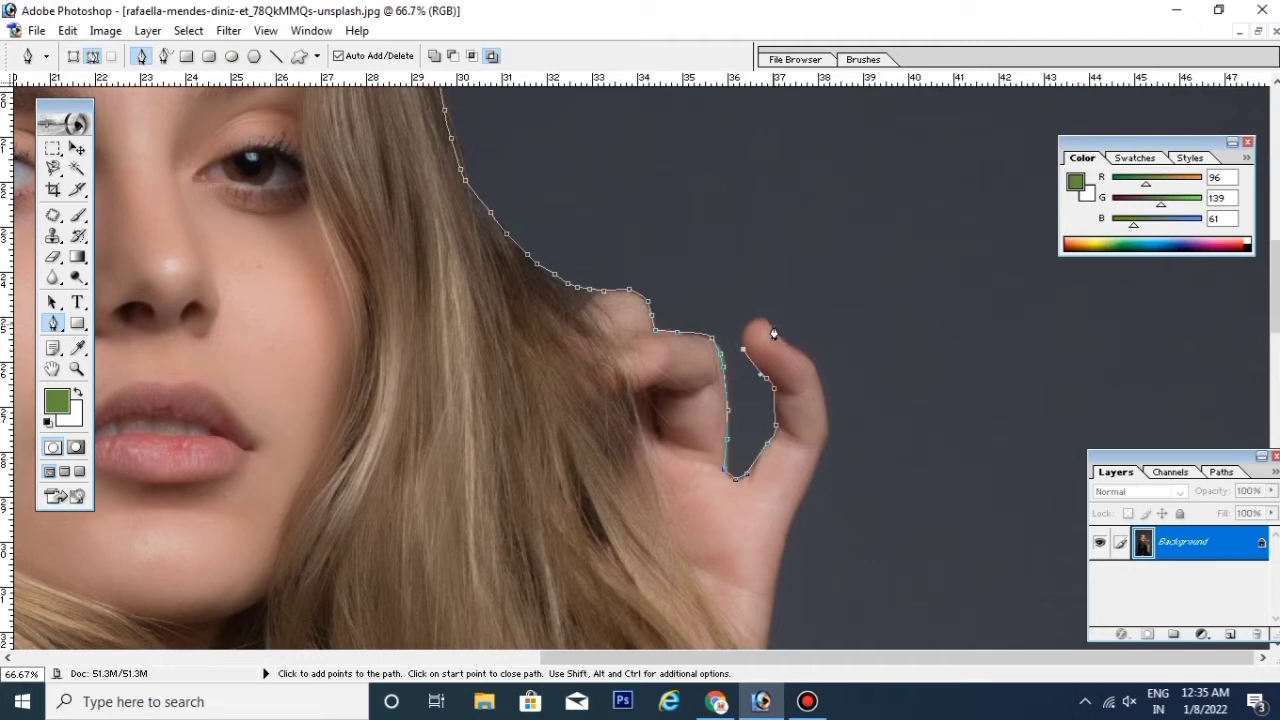
Step: Add a sharp corner anchor at the fingertip and trace down the finger's right edge
{"action": "mouse_move", "coordinate": [773, 327]}
{"action": "left_mouse_down"}
{"action": "mouse_move", "coordinate": [835, 339]}
{"action": "mouse_move", "coordinate": [815, 349]}
{"action": "left_mouse_up"}
{"action": "left_click", "coordinate": [773, 327]}
{"action": "left_click", "coordinate": [811, 360]}
{"action": "left_click", "coordinate": [823, 395]}
{"action": "left_click", "coordinate": [826, 419]}
{"action": "left_click", "coordinate": [821, 442]}
{"action": "left_click", "coordinate": [810, 479]}
Step: Continue anchors down the hand's edge onto the lower hair edge near the neck
{"action": "left_click_drag", "start_coordinate": [790, 341], "coordinate": [790, 77]}
{"action": "left_click", "coordinate": [782, 280]}
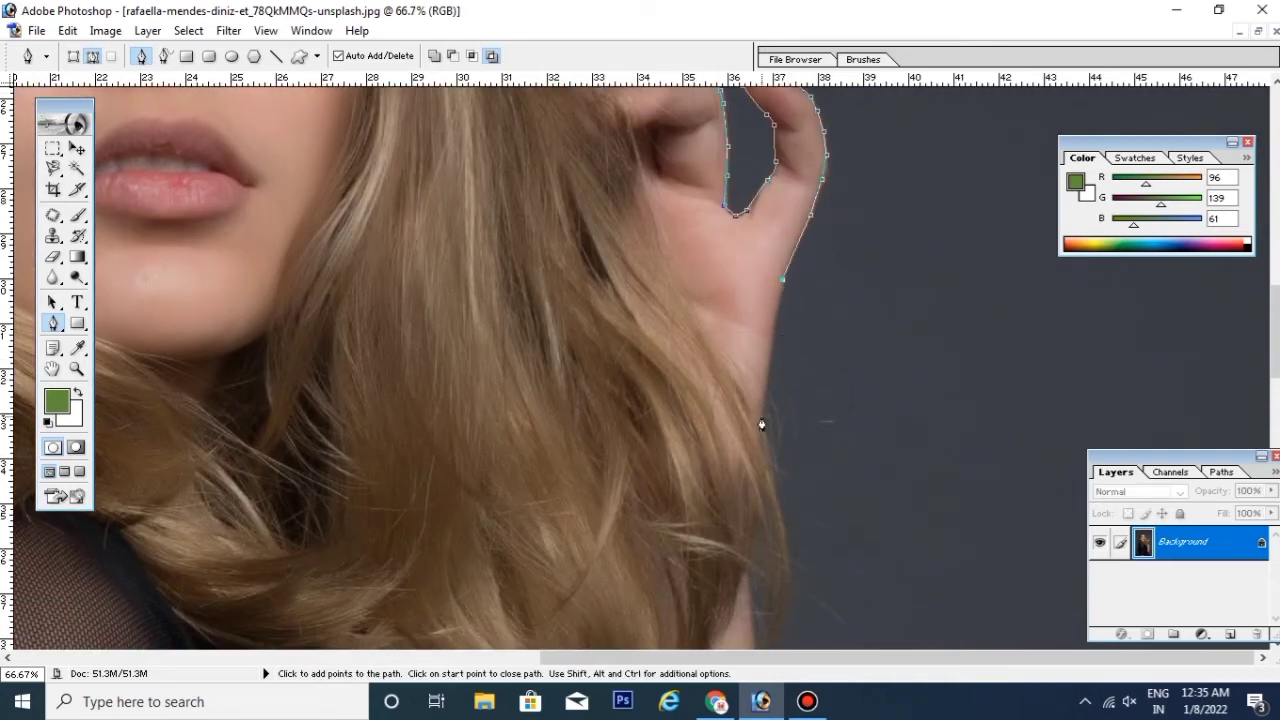
{"action": "left_click", "coordinate": [761, 421]}
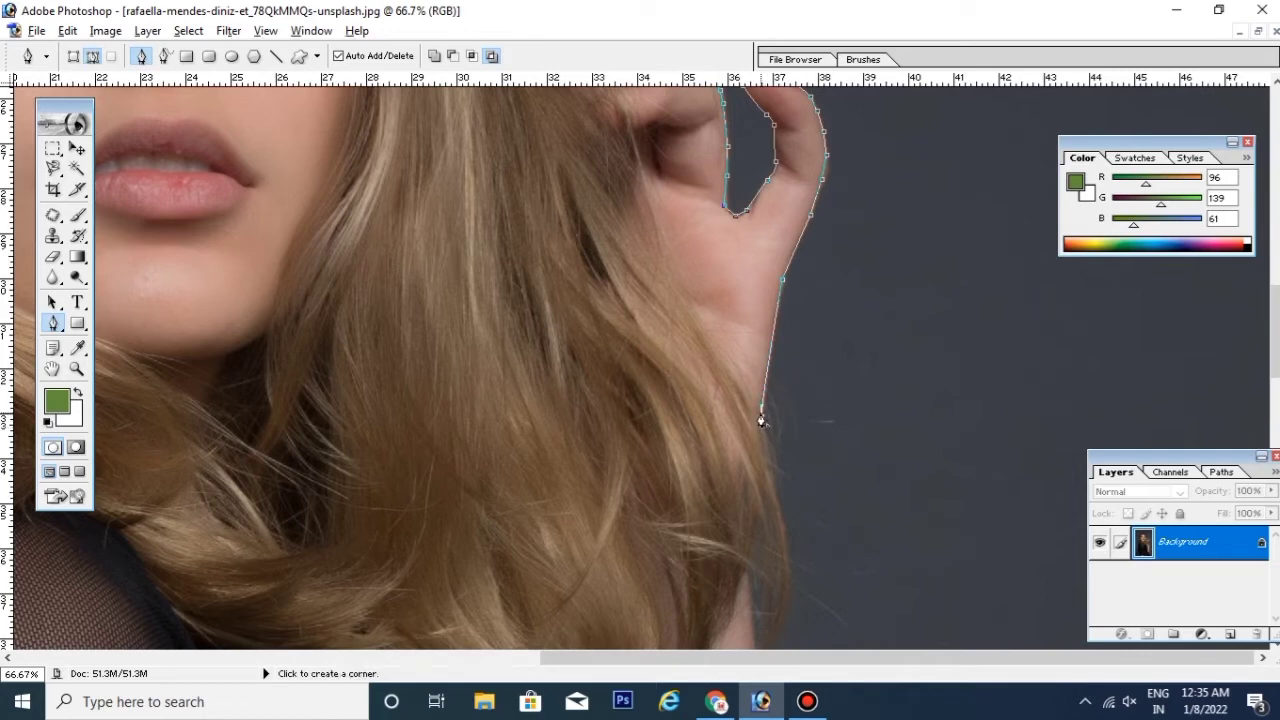
{"action": "left_click_drag", "start_coordinate": [762, 418], "coordinate": [763, 170]}
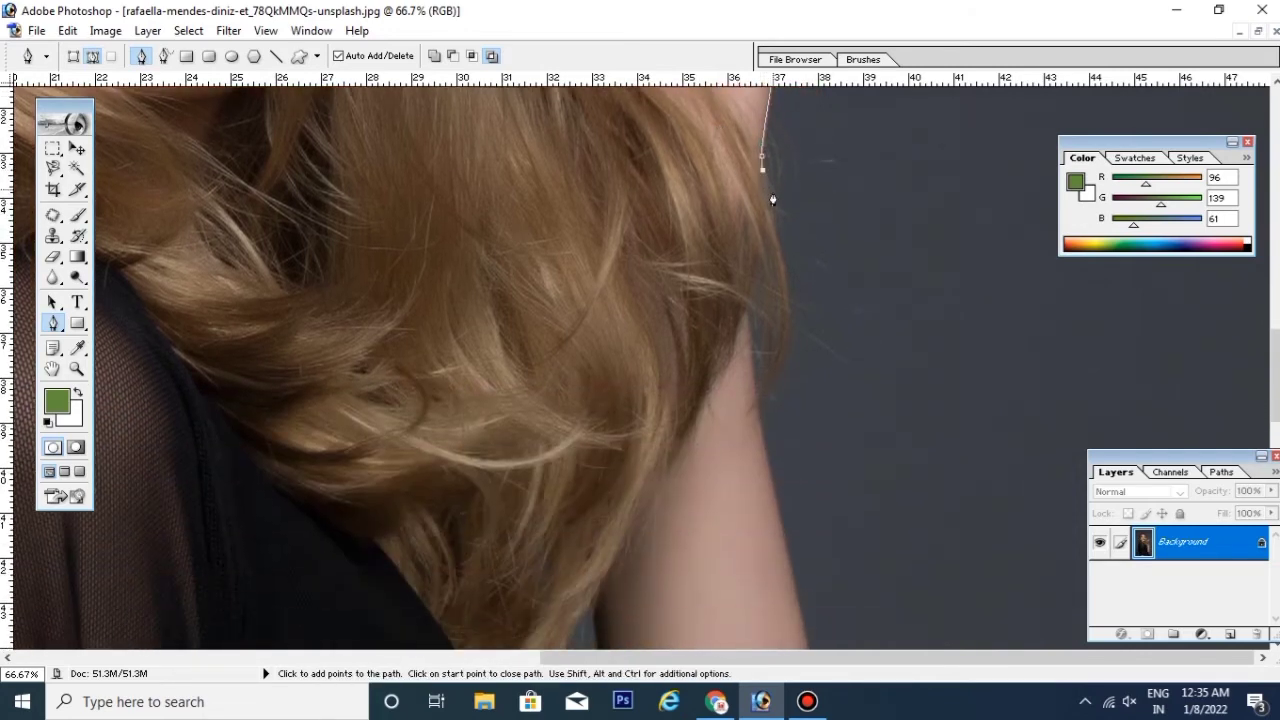
{"action": "left_click", "coordinate": [771, 217]}
Step: Add pen anchors down the right edge of the hair
{"action": "left_click", "coordinate": [769, 241]}
{"action": "left_click", "coordinate": [756, 272]}
{"action": "left_click", "coordinate": [749, 298]}
{"action": "left_click", "coordinate": [748, 326]}
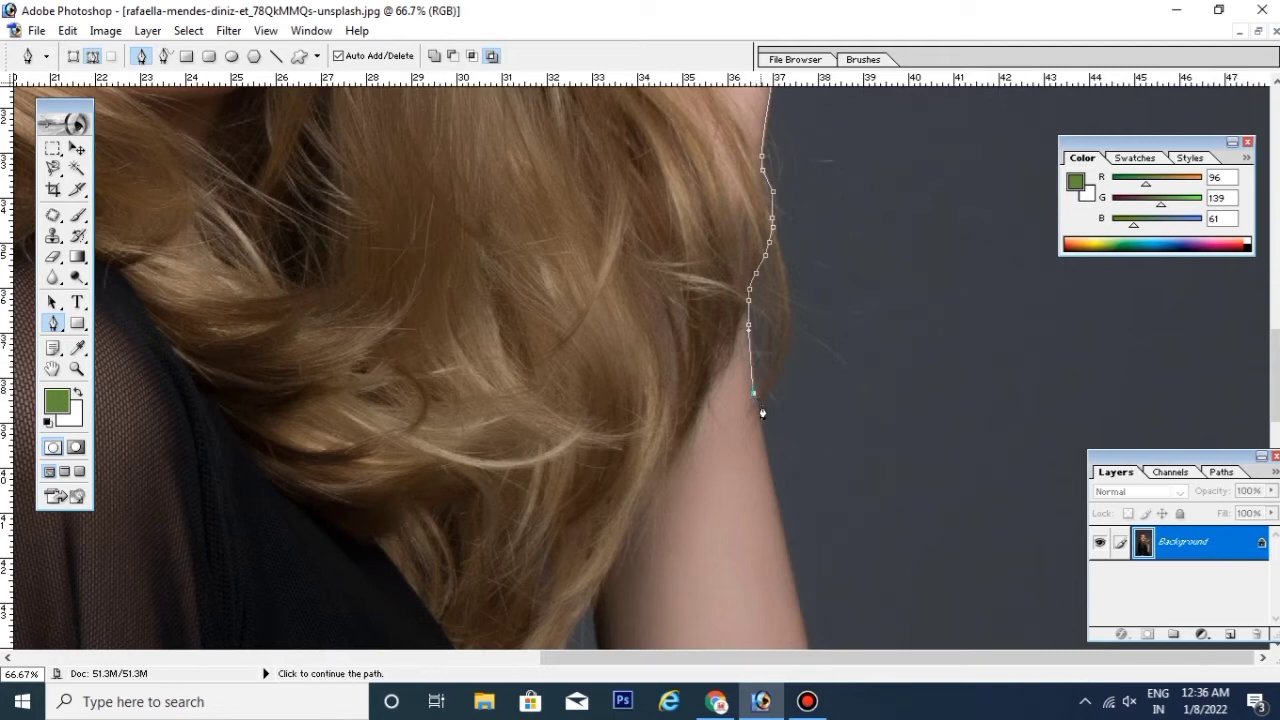
Step: Continue the path with curved anchors down the arm's edge, removing outgoing handles
{"action": "left_click_drag", "start_coordinate": [800, 429], "coordinate": [805, 242]}
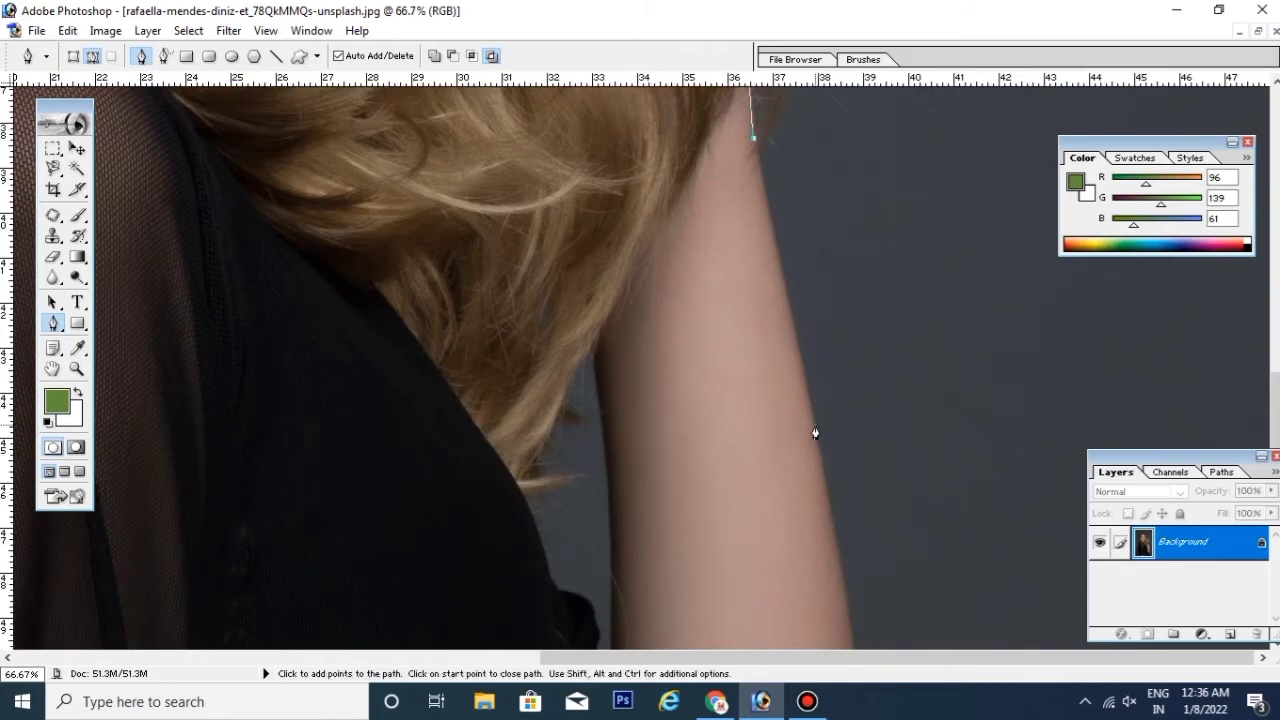
{"action": "left_click_drag", "start_coordinate": [815, 425], "coordinate": [828, 494]}
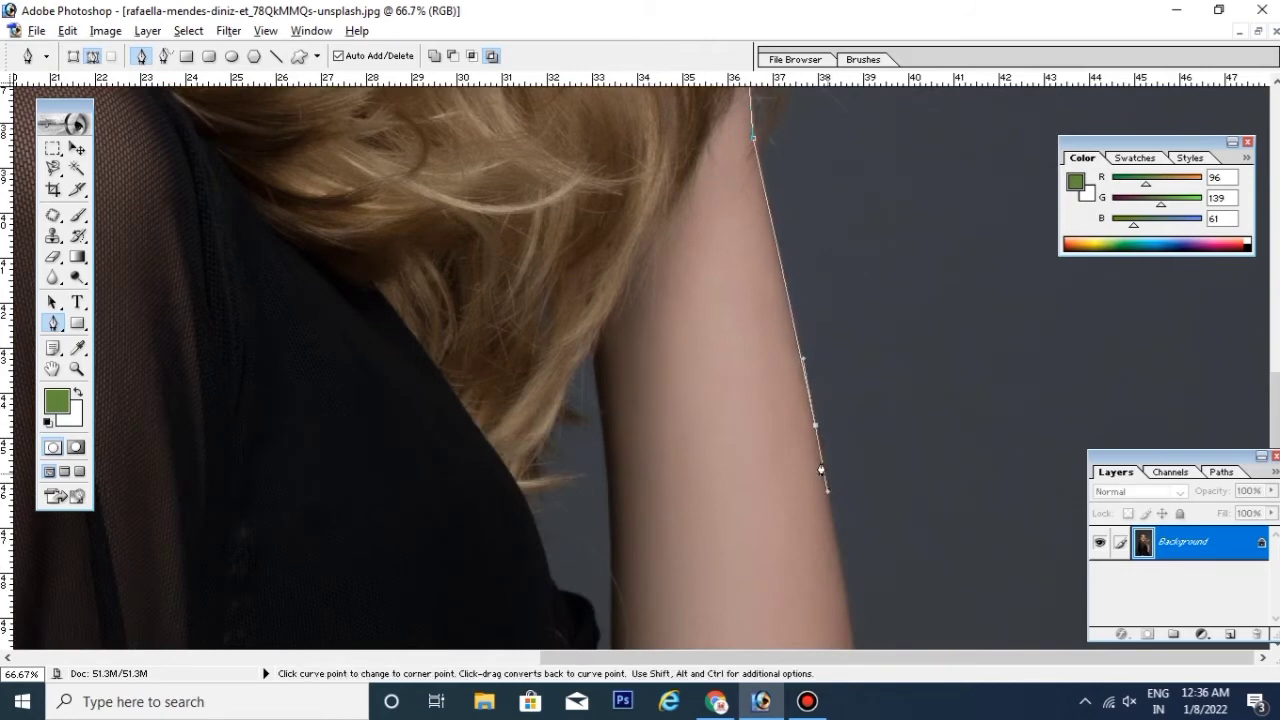
{"action": "left_click_drag", "start_coordinate": [855, 640], "coordinate": [863, 370]}
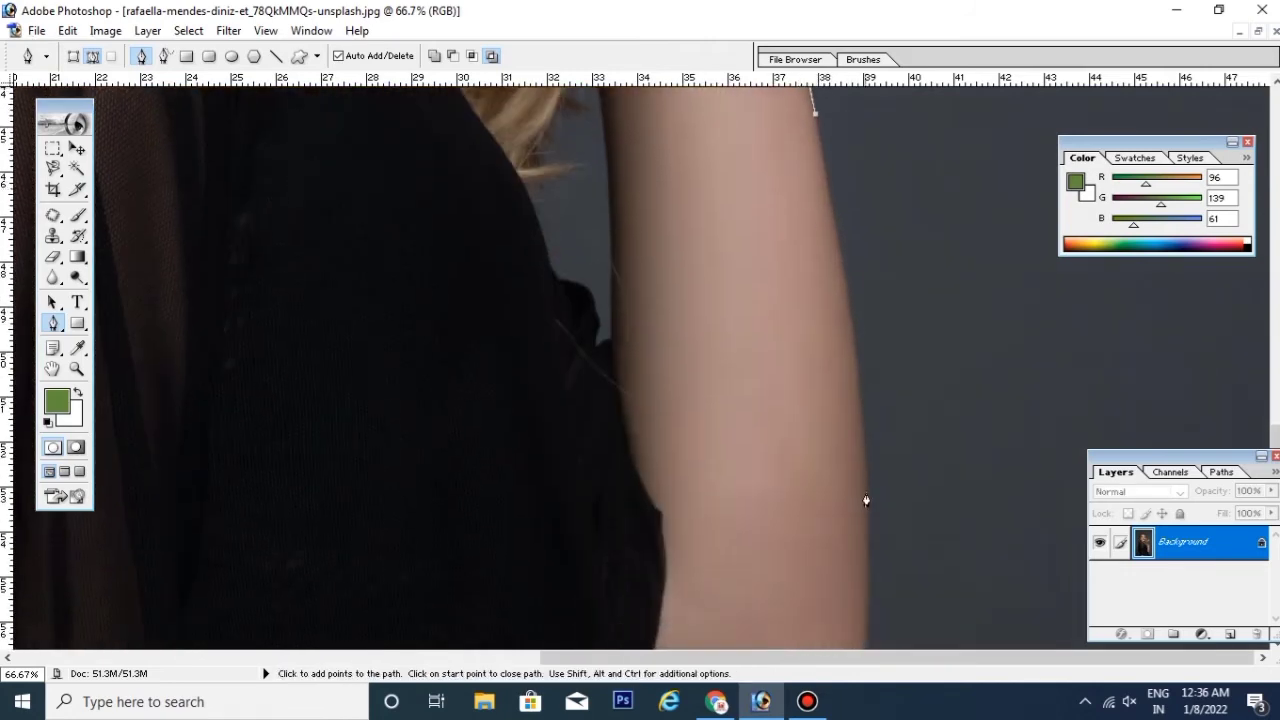
{"action": "left_click_drag", "start_coordinate": [868, 504], "coordinate": [860, 610]}
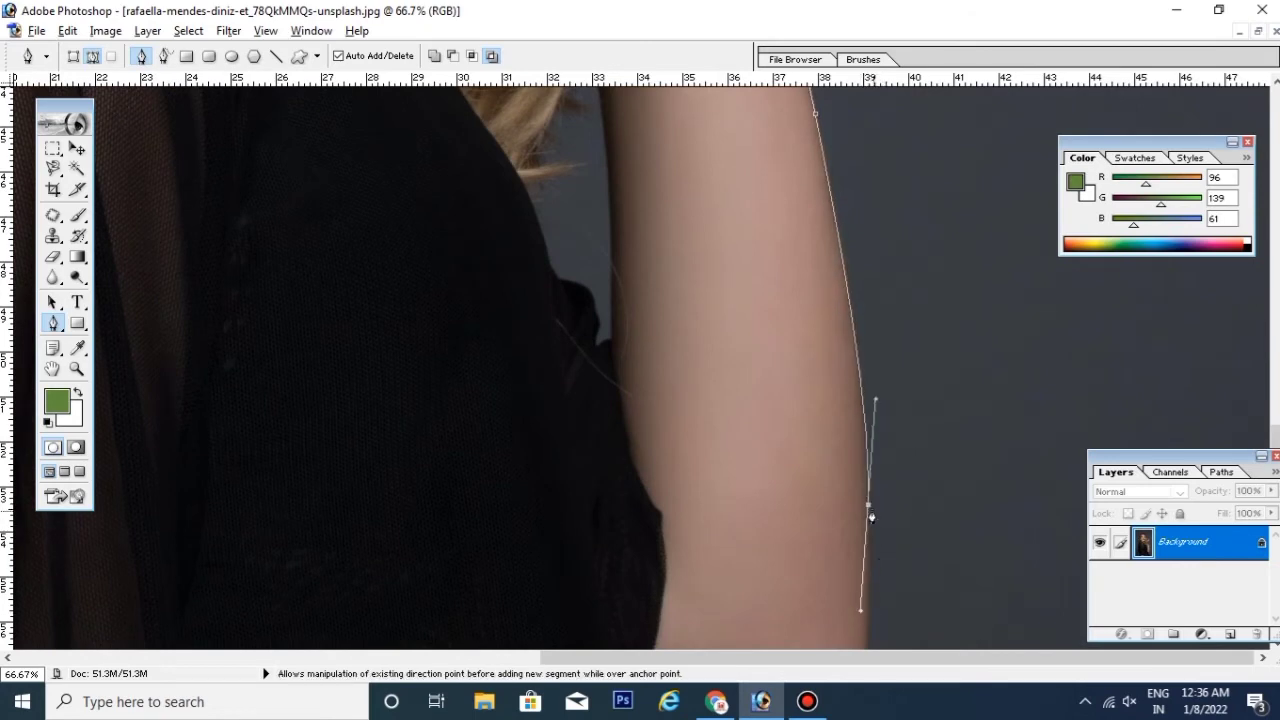
{"action": "left_click", "coordinate": [868, 504]}
{"action": "left_click_drag", "start_coordinate": [903, 560], "coordinate": [834, 149]}
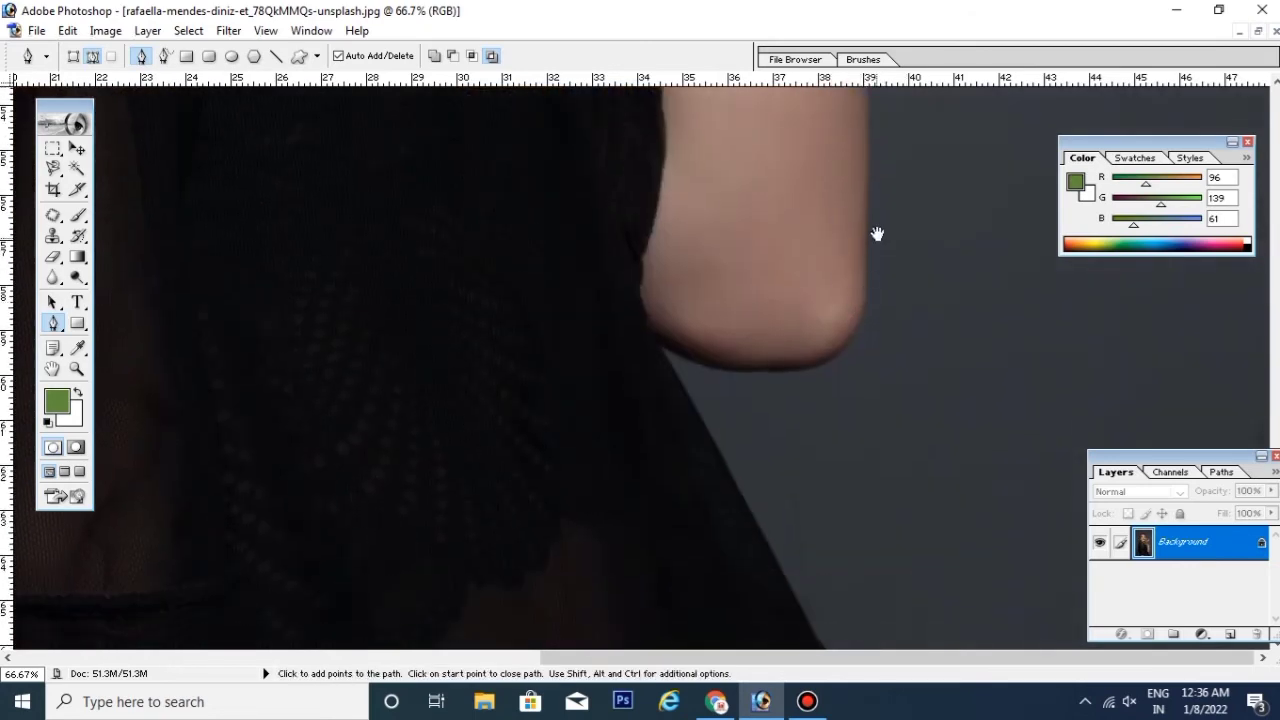
{"action": "left_click_drag", "start_coordinate": [862, 339], "coordinate": [857, 434]}
Step: Curve the path around the elbow's rounded bottom to the black blouse
{"action": "left_click", "coordinate": [868, 391]}
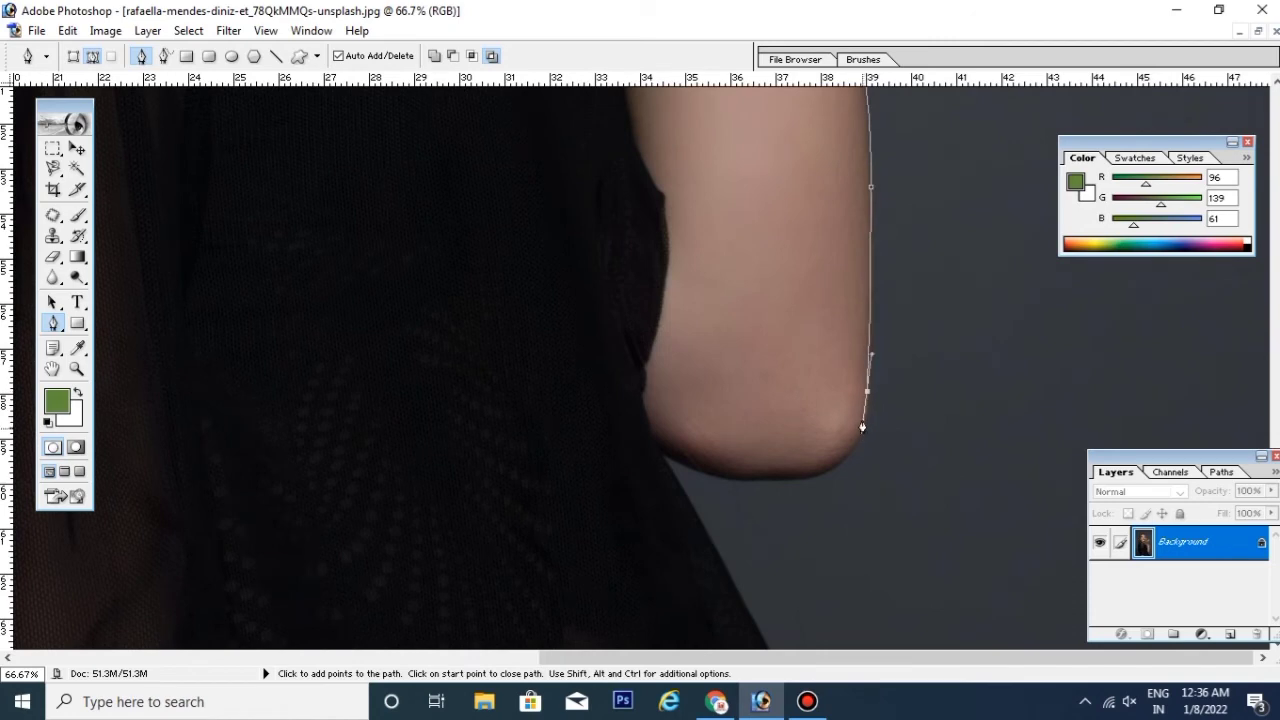
{"action": "left_click_drag", "start_coordinate": [868, 391], "coordinate": [871, 355]}
{"action": "left_click_drag", "start_coordinate": [660, 454], "coordinate": [443, 370]}
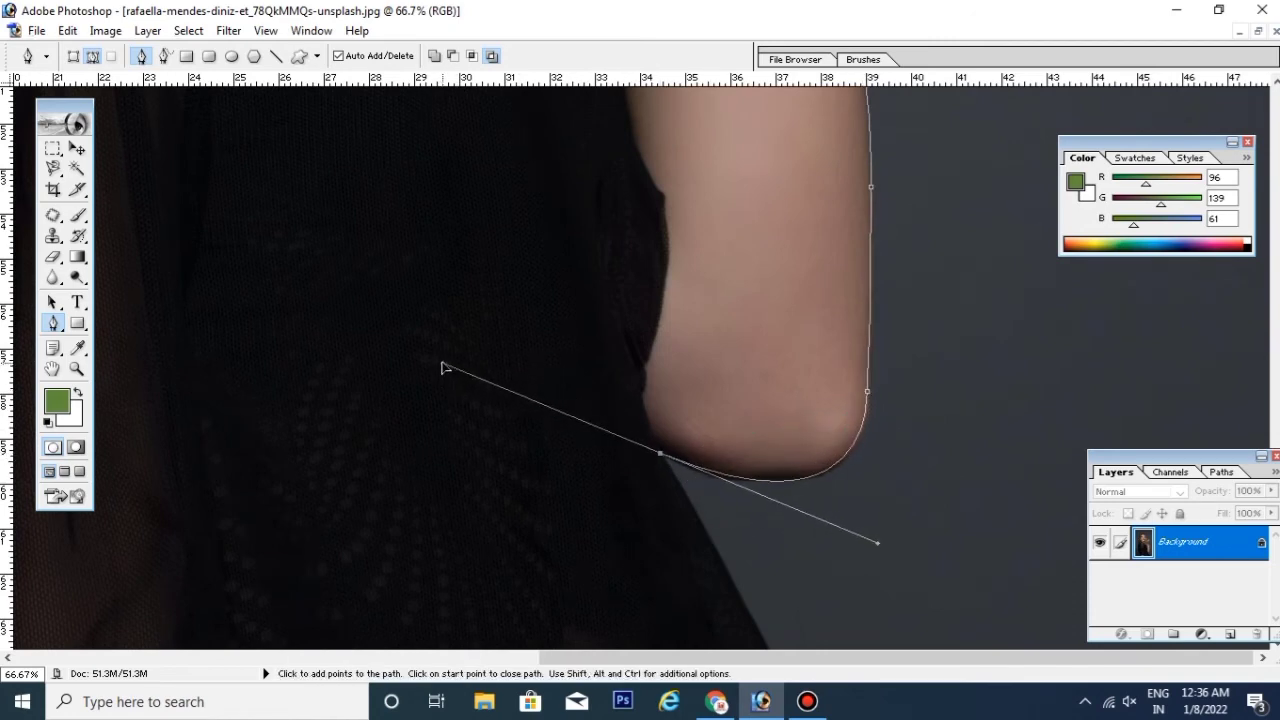
{"action": "left_click", "coordinate": [660, 456], "text": "alt"}
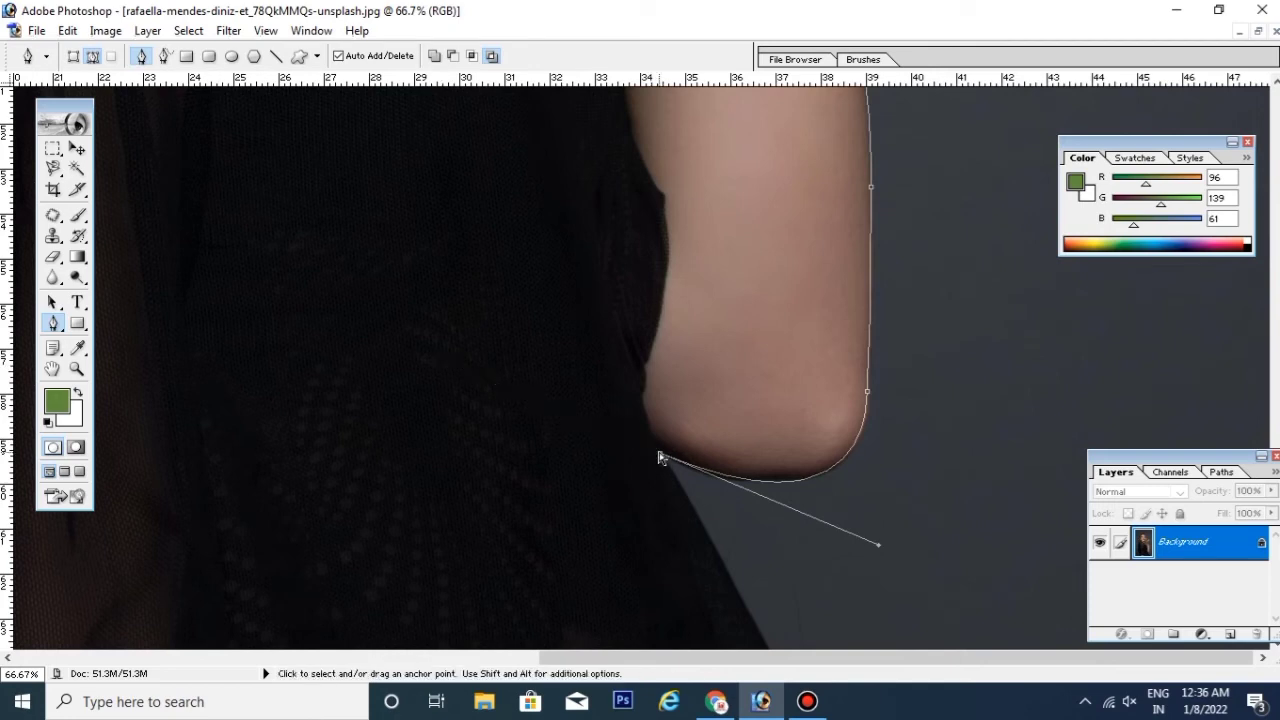
Step: Add pen anchors along the black blouse's right edge
{"action": "key", "text": "ctrl+minus"}
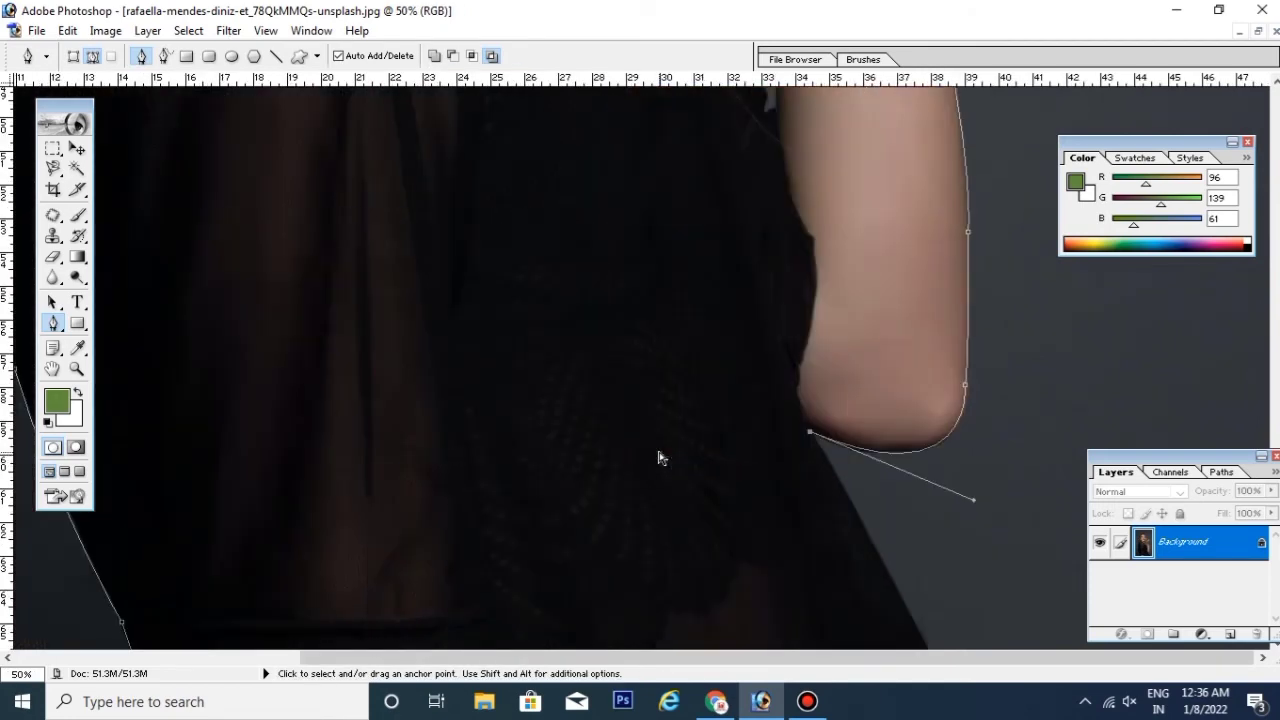
{"action": "key", "text": "ctrl+minus"}
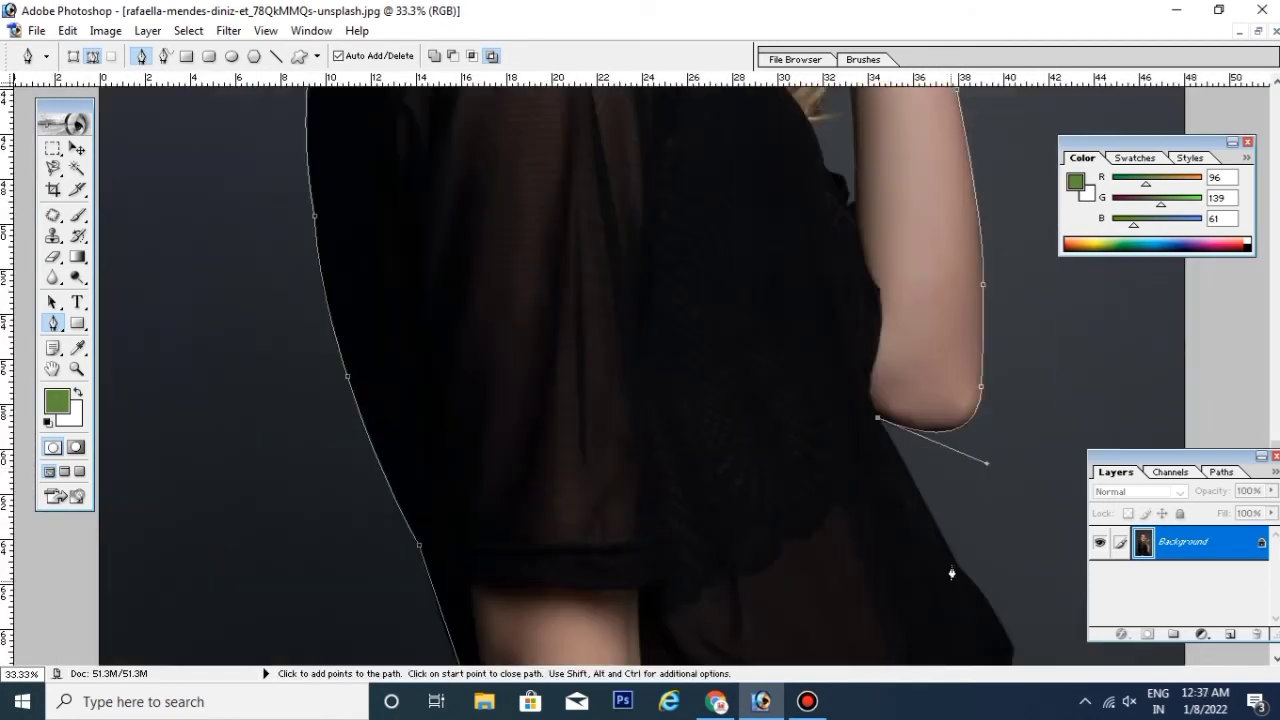
{"action": "left_click", "coordinate": [954, 568]}
{"action": "left_click_drag", "start_coordinate": [962, 515], "coordinate": [960, 477]}
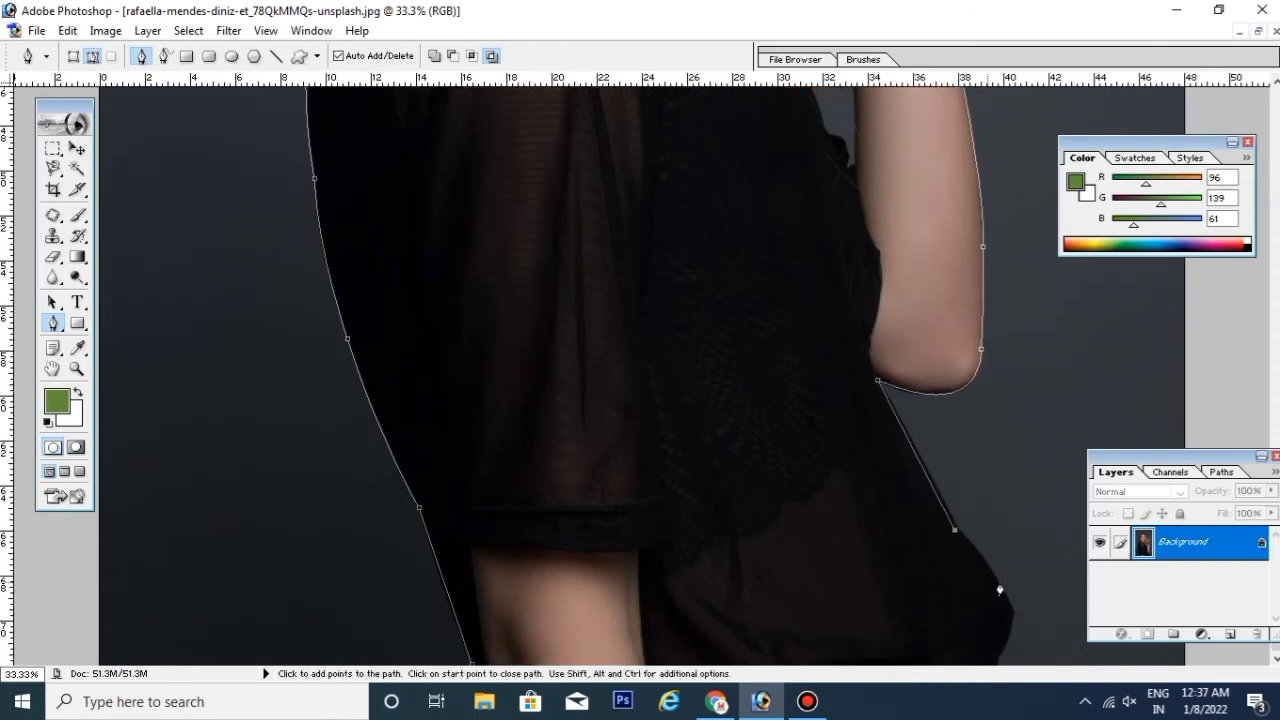
{"action": "left_click_drag", "start_coordinate": [1012, 607], "coordinate": [1022, 641]}
{"action": "left_click", "coordinate": [1012, 612], "text": "alt"}
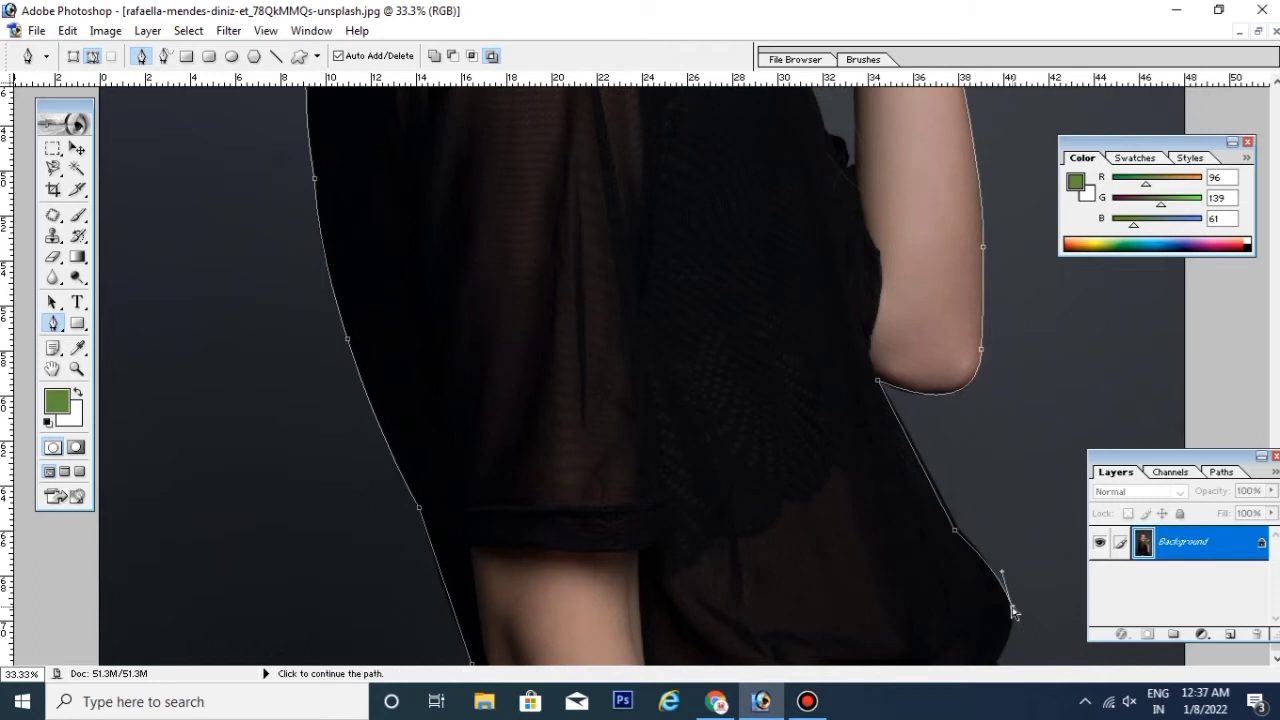
Step: Extend the path to the photo's bottom and close it at the starting point
{"action": "key", "text": "ctrl+minus"}
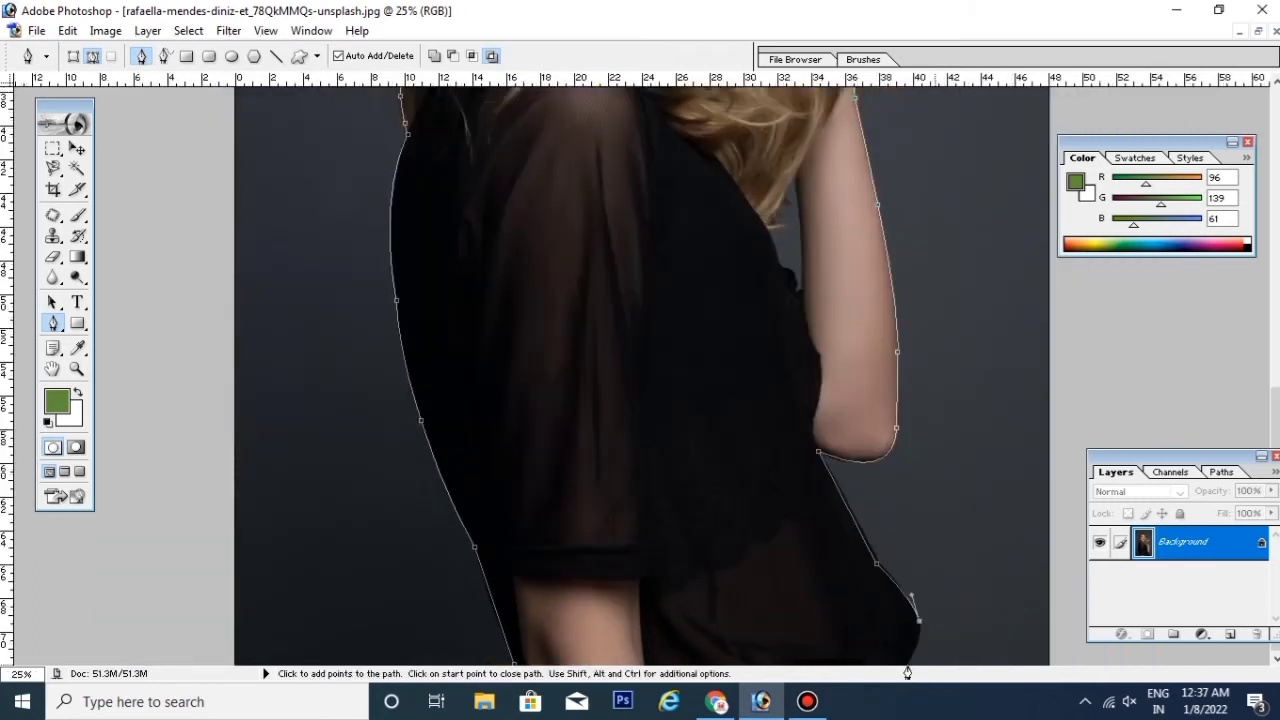
{"action": "left_click_drag", "start_coordinate": [908, 668], "coordinate": [894, 687]}
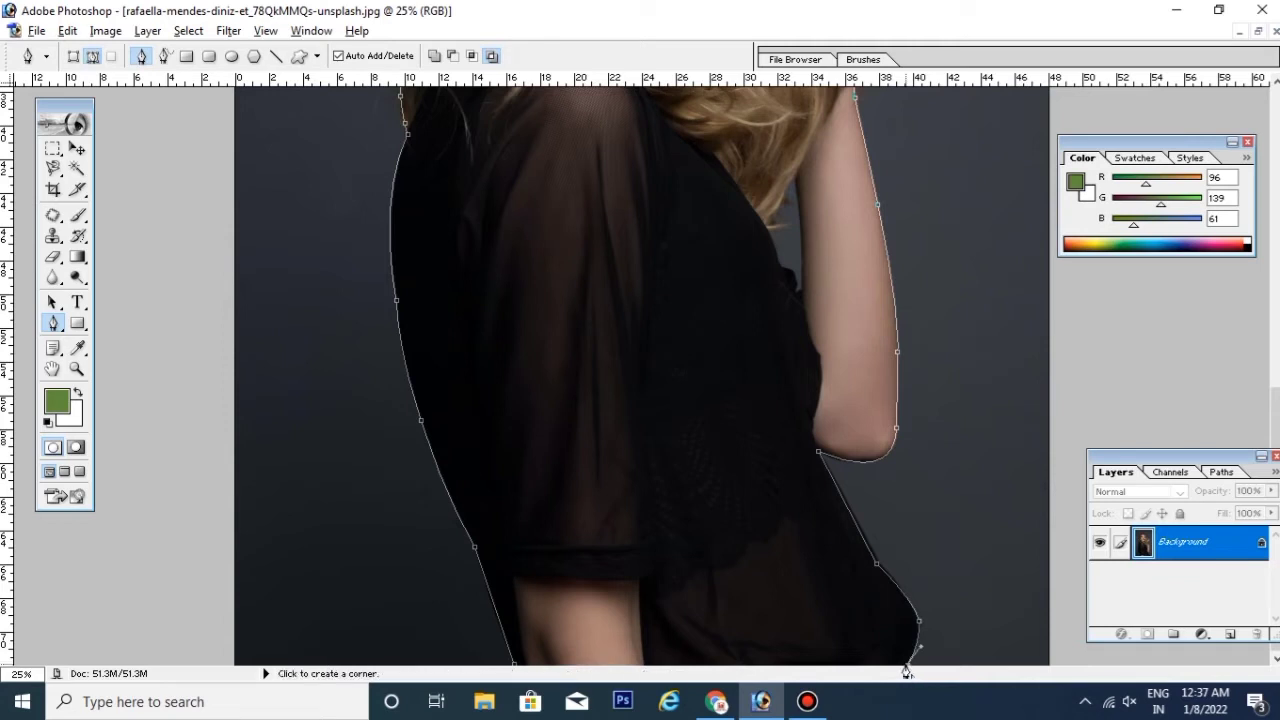
{"action": "left_click", "coordinate": [512, 664]}
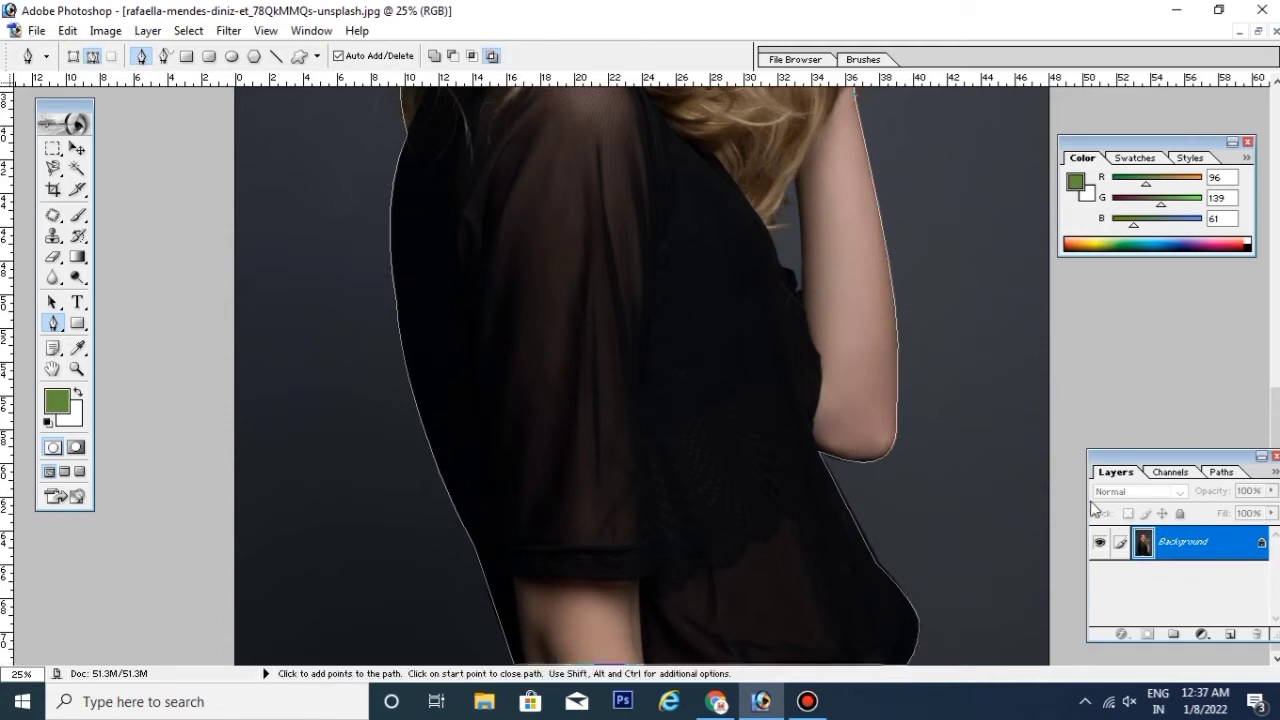
{"action": "key", "text": "ctrl+minus"}
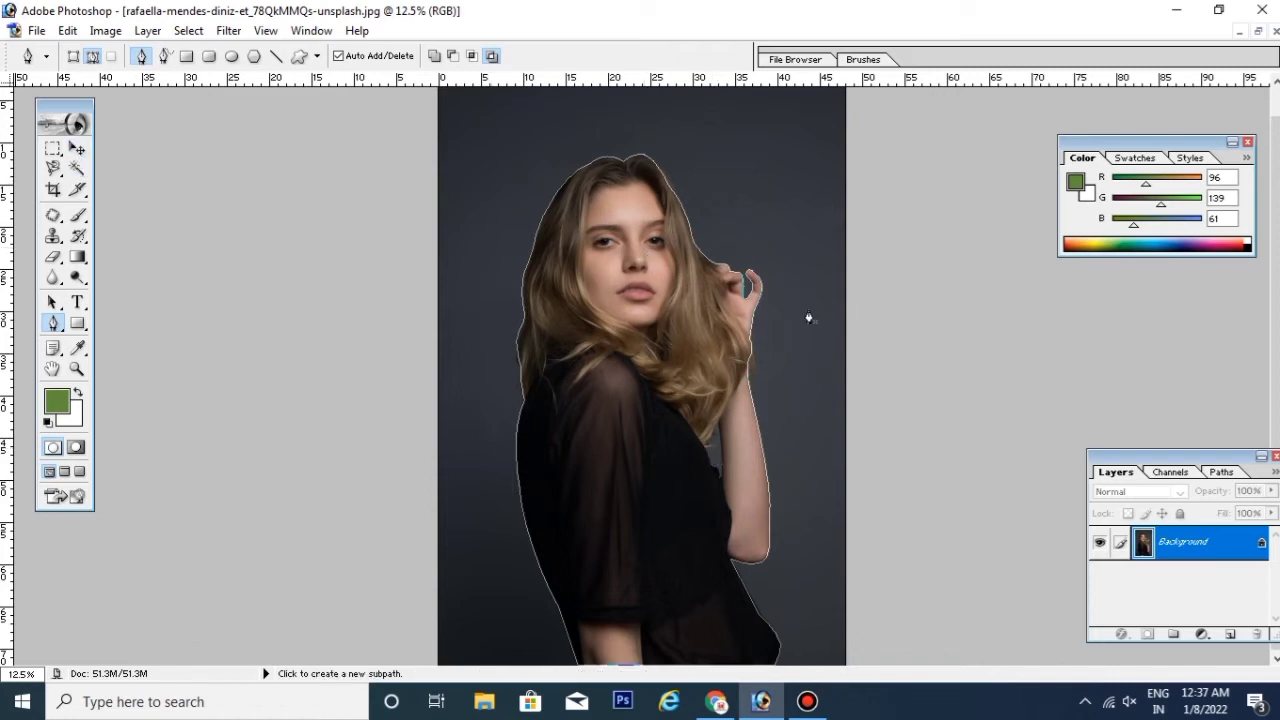
Step: Convert the closed path into a selection with a 0-pixel feather radius
{"action": "right_click", "coordinate": [614, 396]}
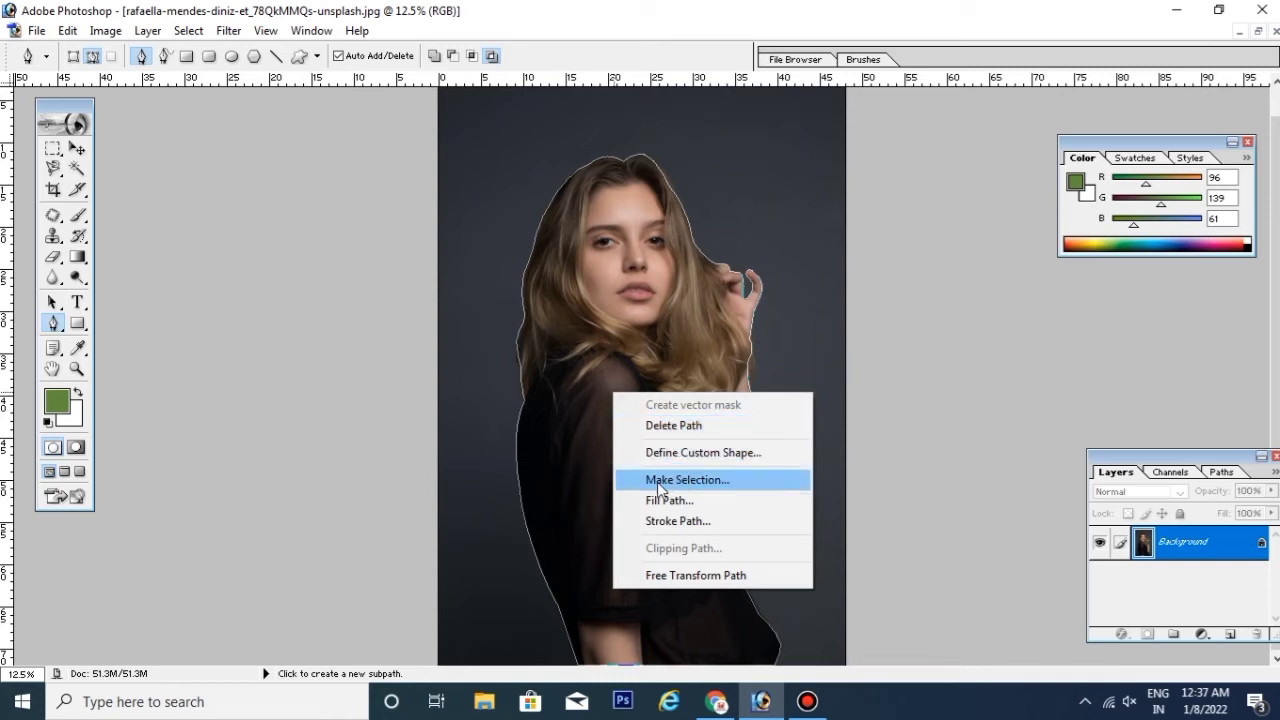
{"action": "left_click", "coordinate": [708, 481]}
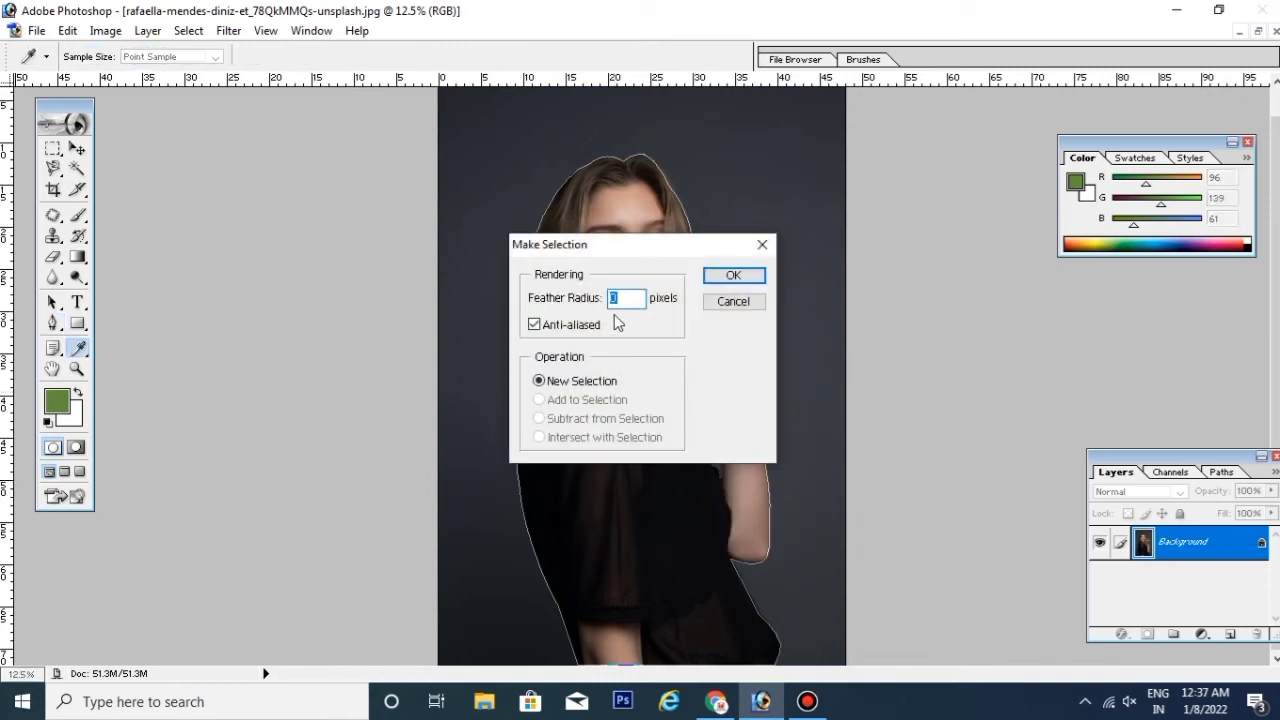
{"action": "left_click", "coordinate": [731, 276]}
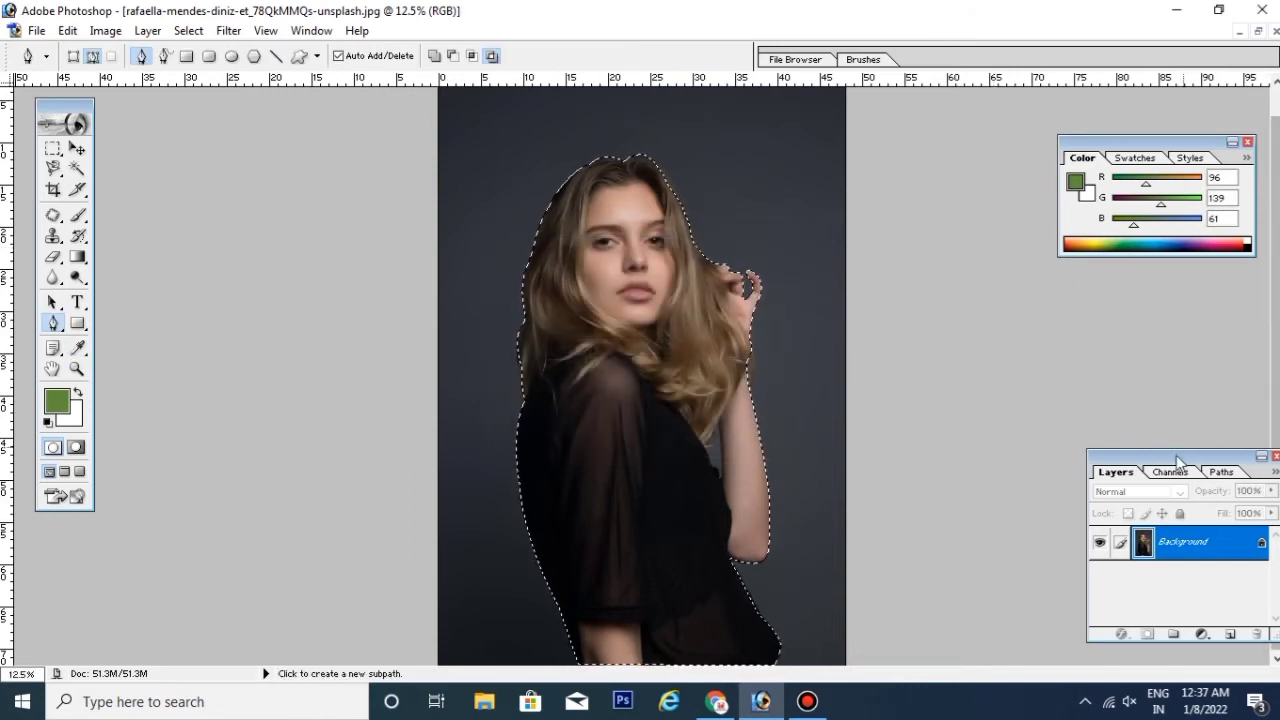
Step: Restore the Layers palette and copy the selected woman onto a new Layer 1
{"action": "left_click_drag", "start_coordinate": [1198, 457], "coordinate": [1140, 350]}
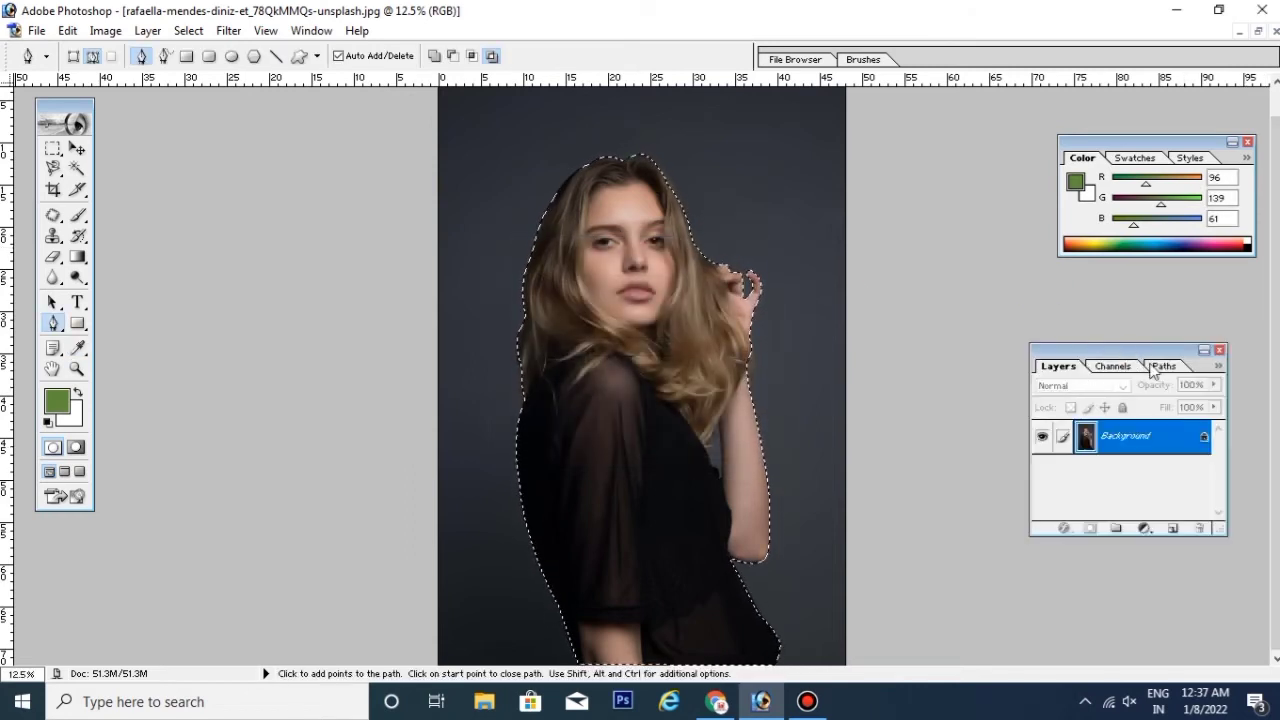
{"action": "left_click", "coordinate": [1220, 352]}
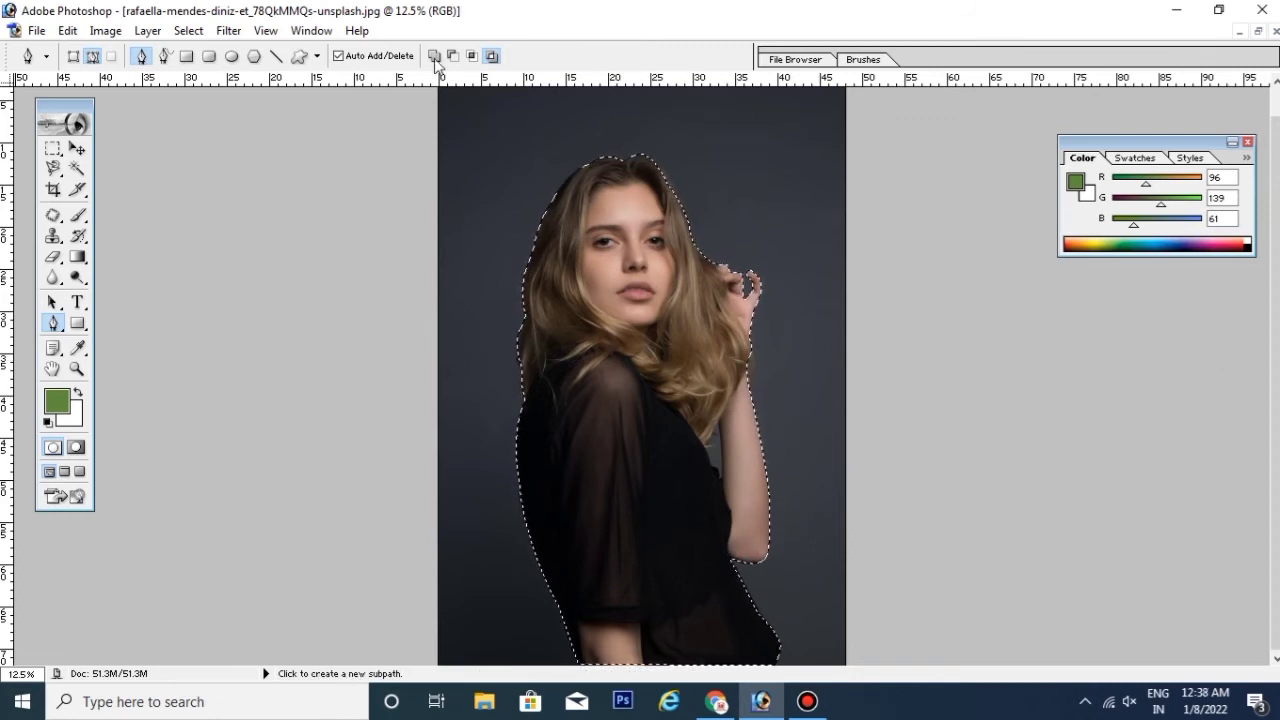
{"action": "left_click", "coordinate": [315, 32]}
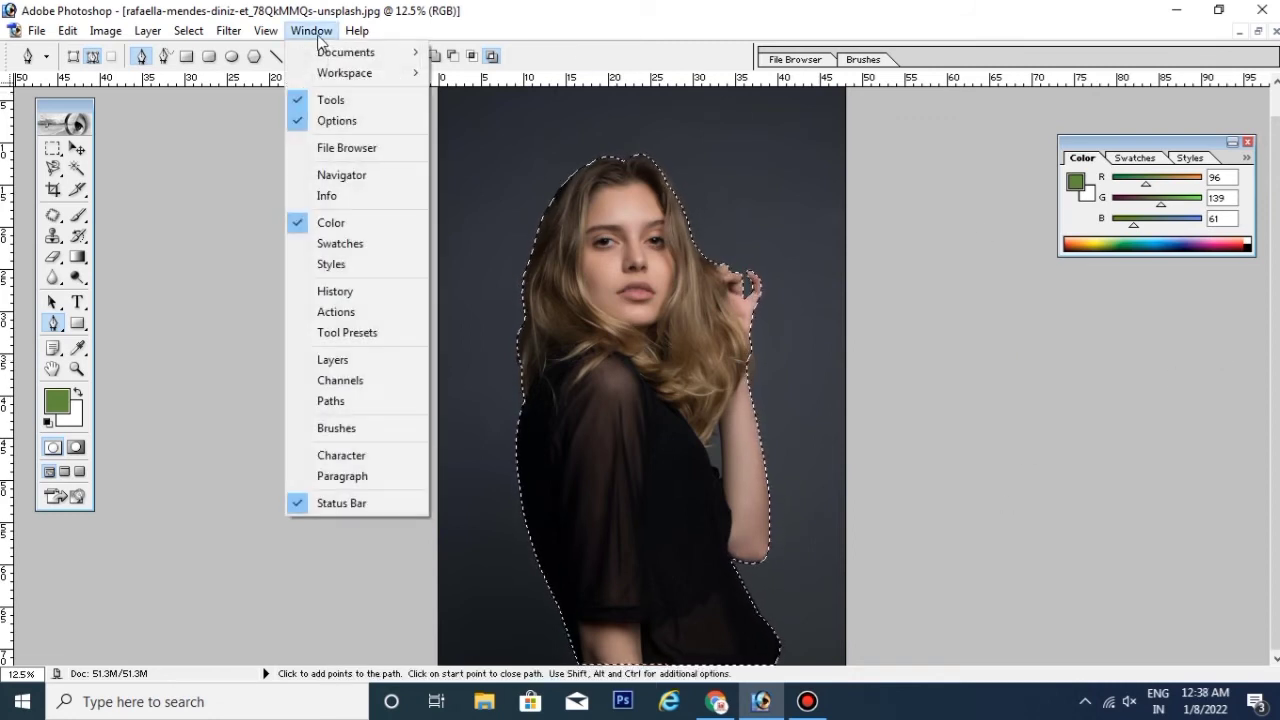
{"action": "left_click", "coordinate": [333, 360]}
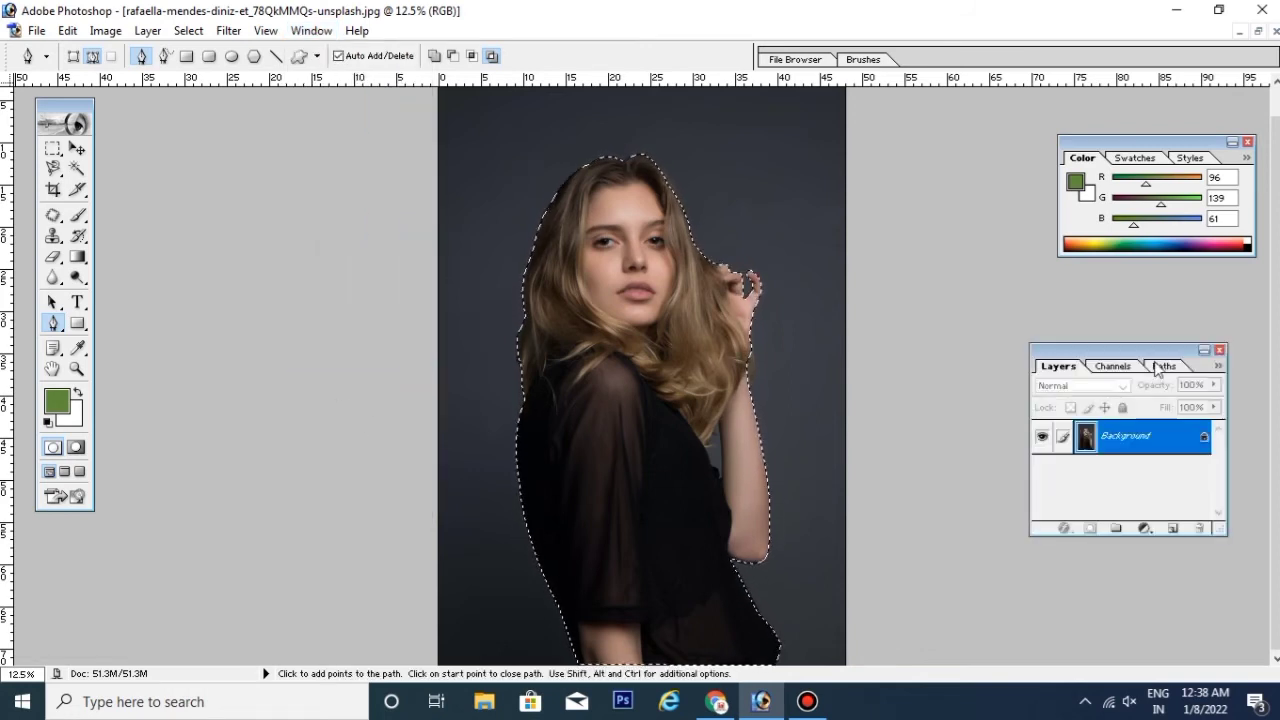
{"action": "left_click", "coordinate": [1219, 350]}
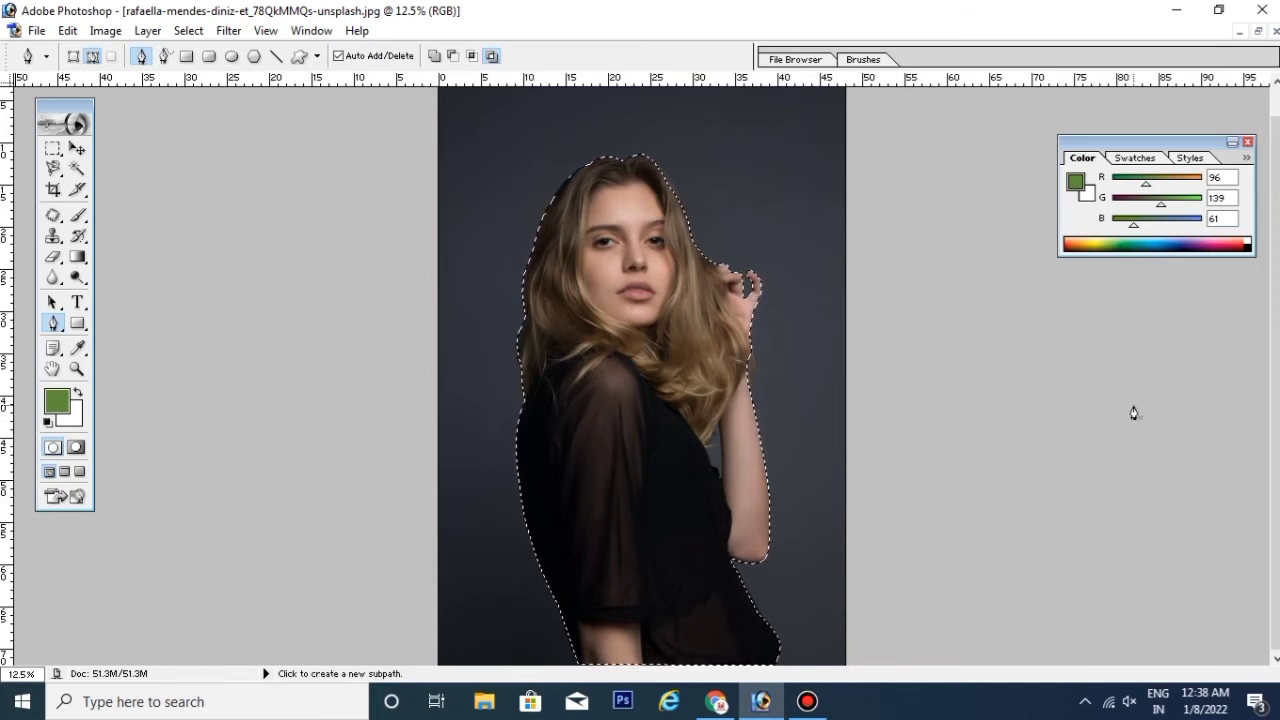
{"action": "key", "text": "F7"}
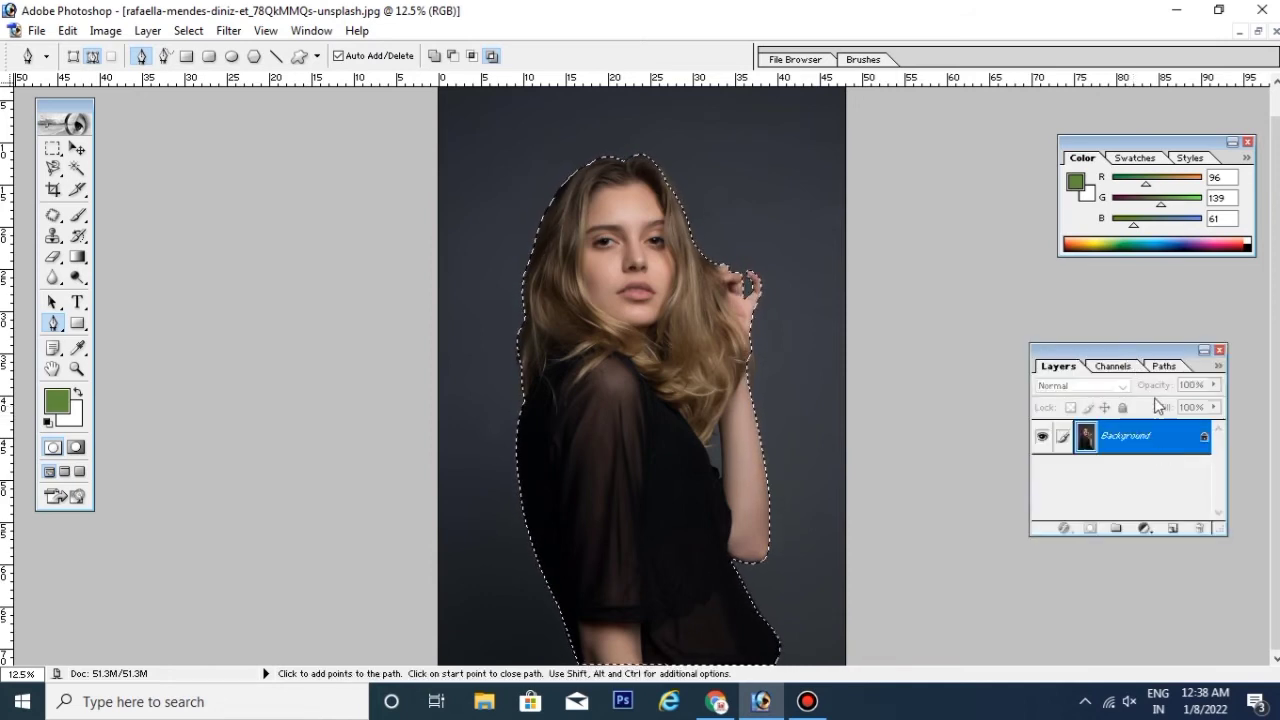
{"action": "left_click_drag", "start_coordinate": [1129, 350], "coordinate": [1157, 400]}
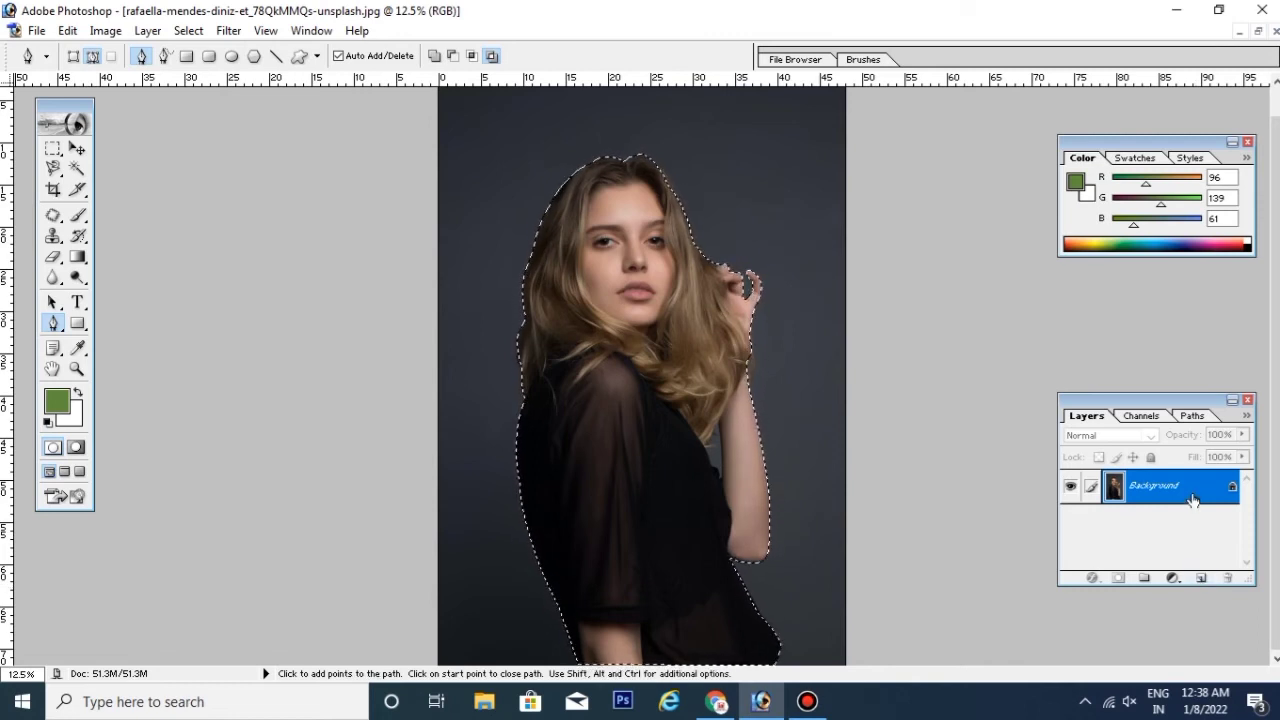
{"action": "key", "text": "ctrl+j"}
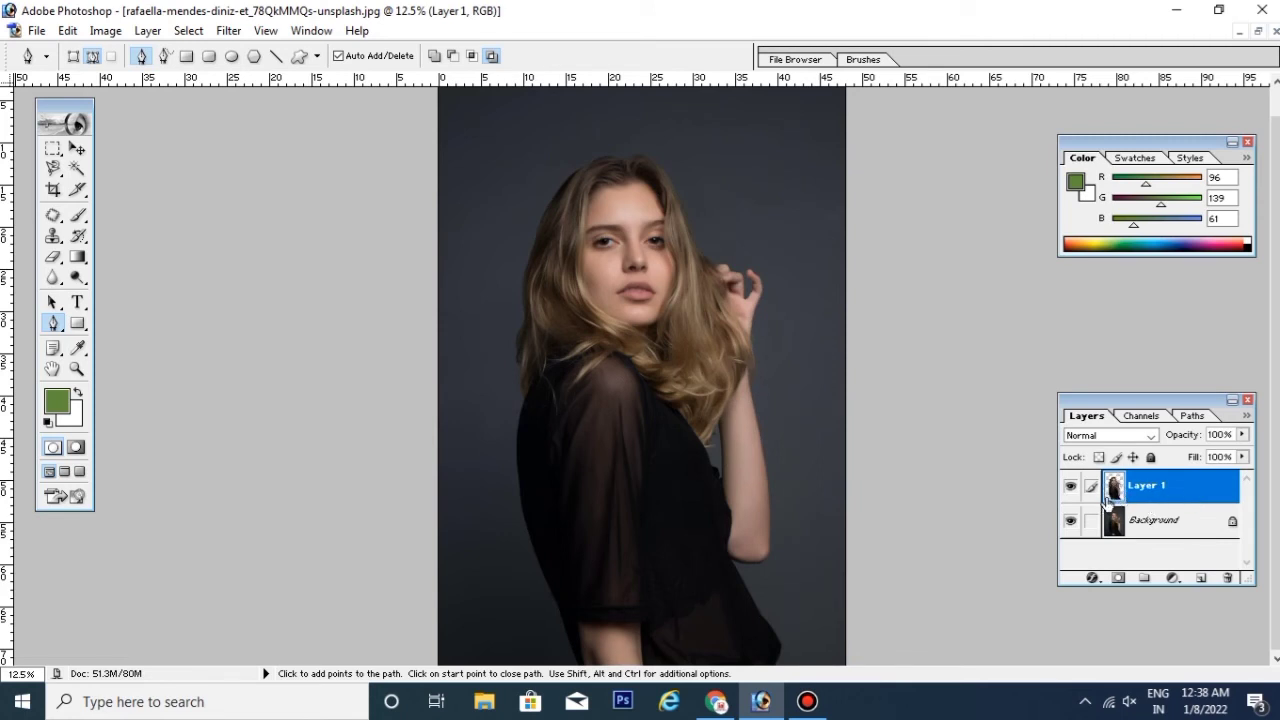
Step: Preview the cut-out with the Background hidden, then drag the Background layer to the trash
{"action": "left_click", "coordinate": [1071, 522]}
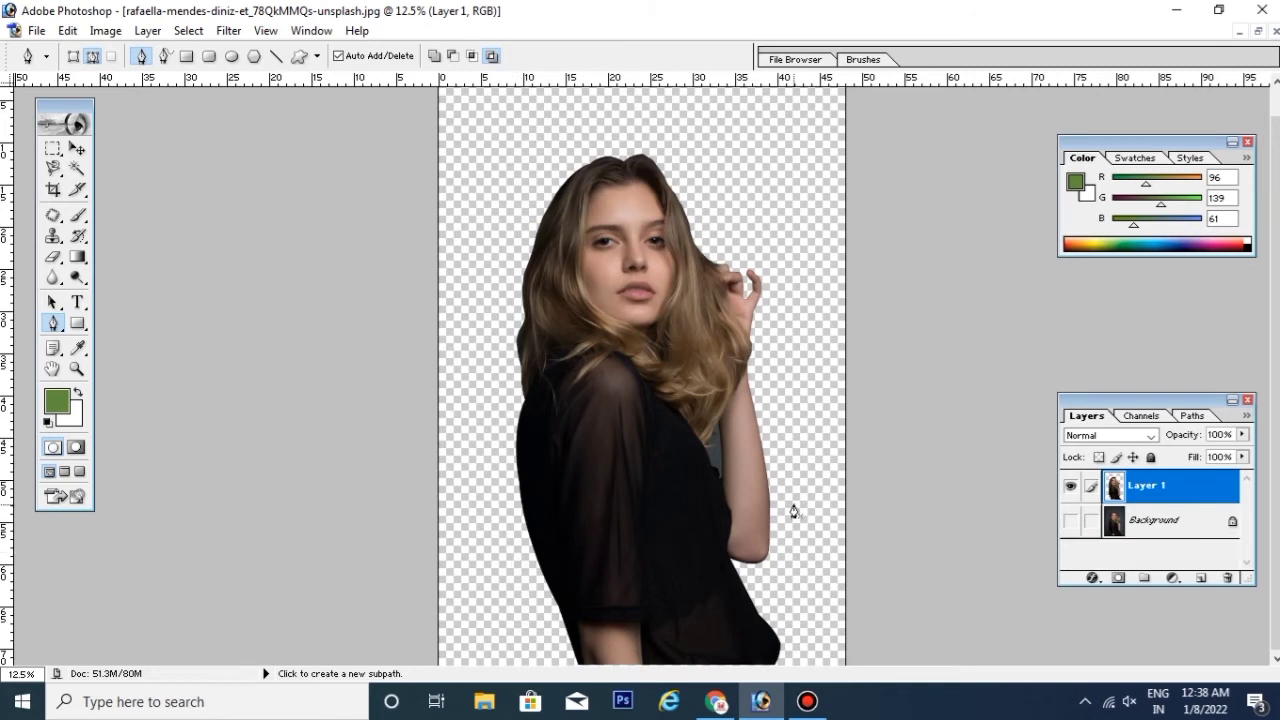
{"action": "left_click", "coordinate": [1070, 520]}
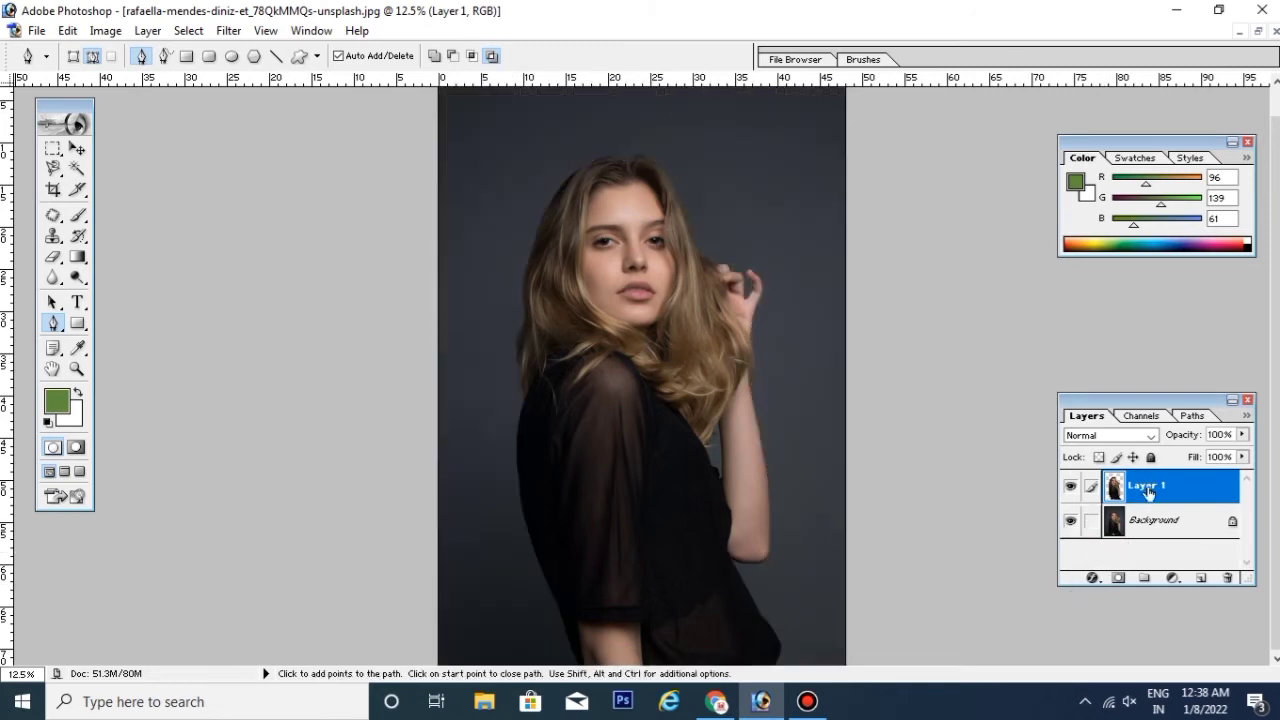
{"action": "left_click_drag", "start_coordinate": [1153, 524], "coordinate": [1233, 582]}
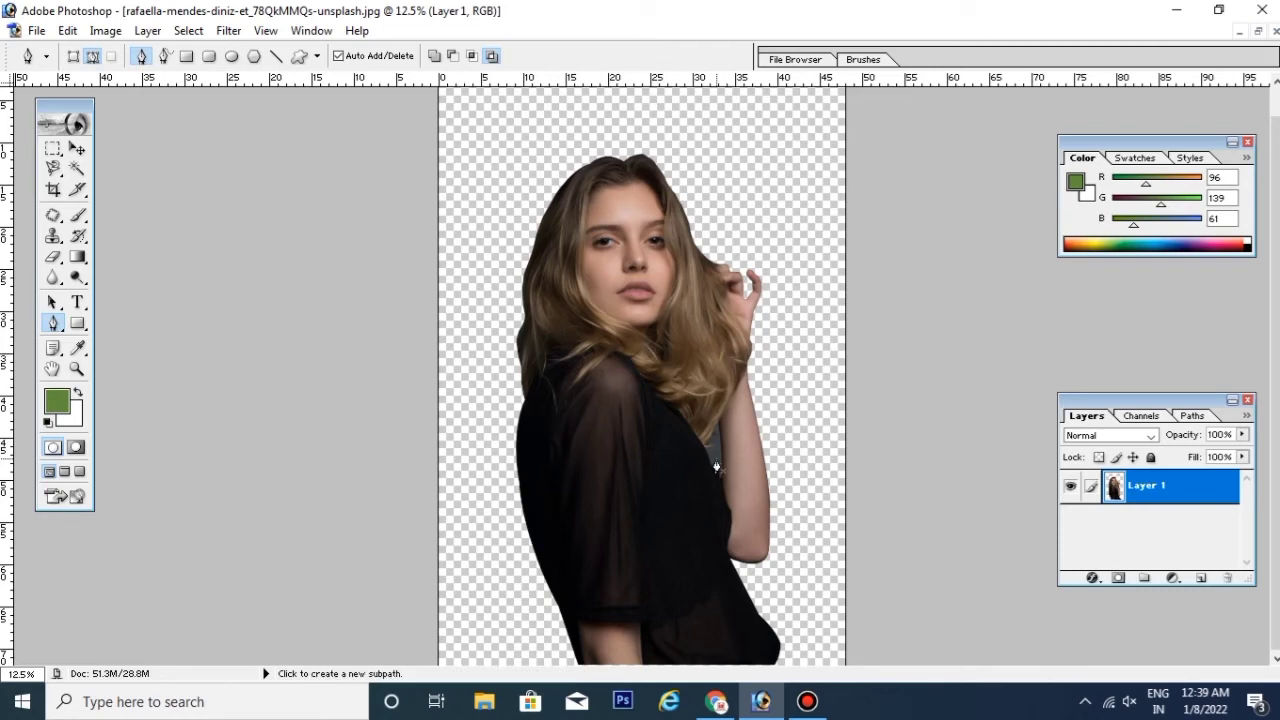
Step: Trace a closed pen path around the grey gap between the arm and shoulder
{"action": "key", "text": "ctrl+plus"}
{"action": "key", "text": "ctrl+plus"}
{"action": "key", "text": "ctrl+plus"}
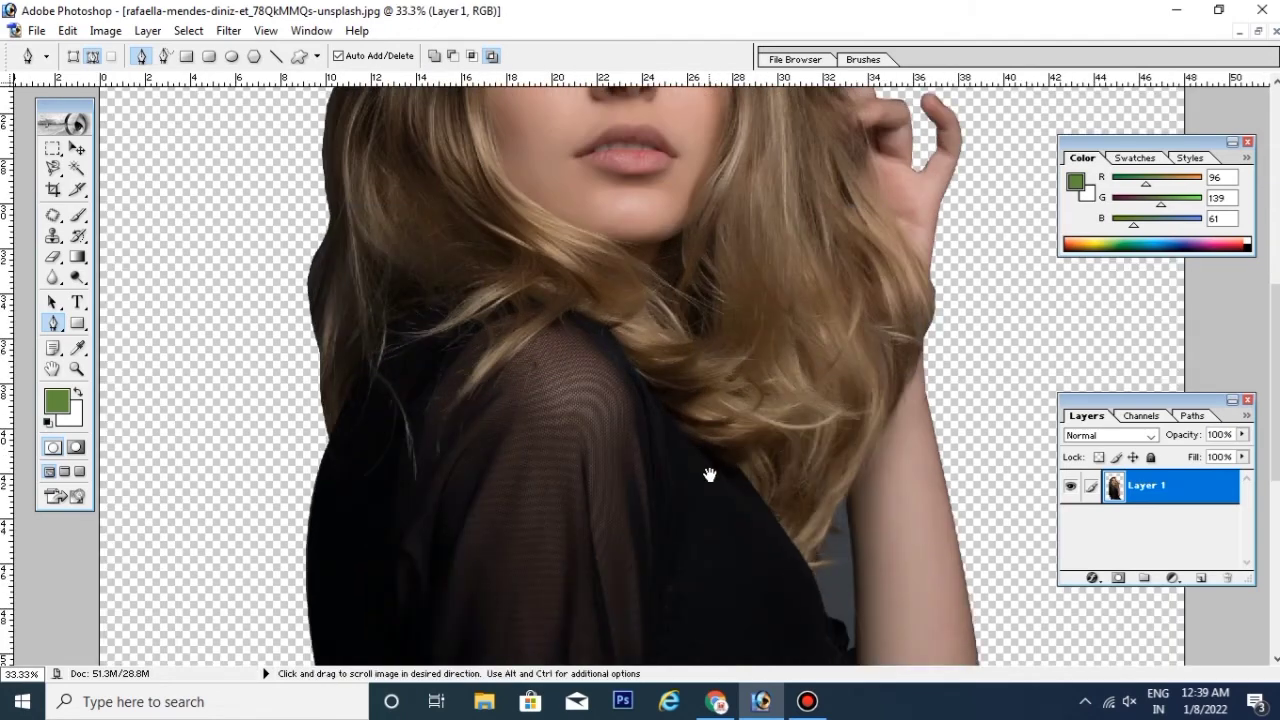
{"action": "mouse_move", "coordinate": [709, 474]}
{"action": "left_mouse_down"}
{"action": "mouse_move", "coordinate": [540, 351]}
{"action": "mouse_move", "coordinate": [540, 337]}
{"action": "left_mouse_up"}
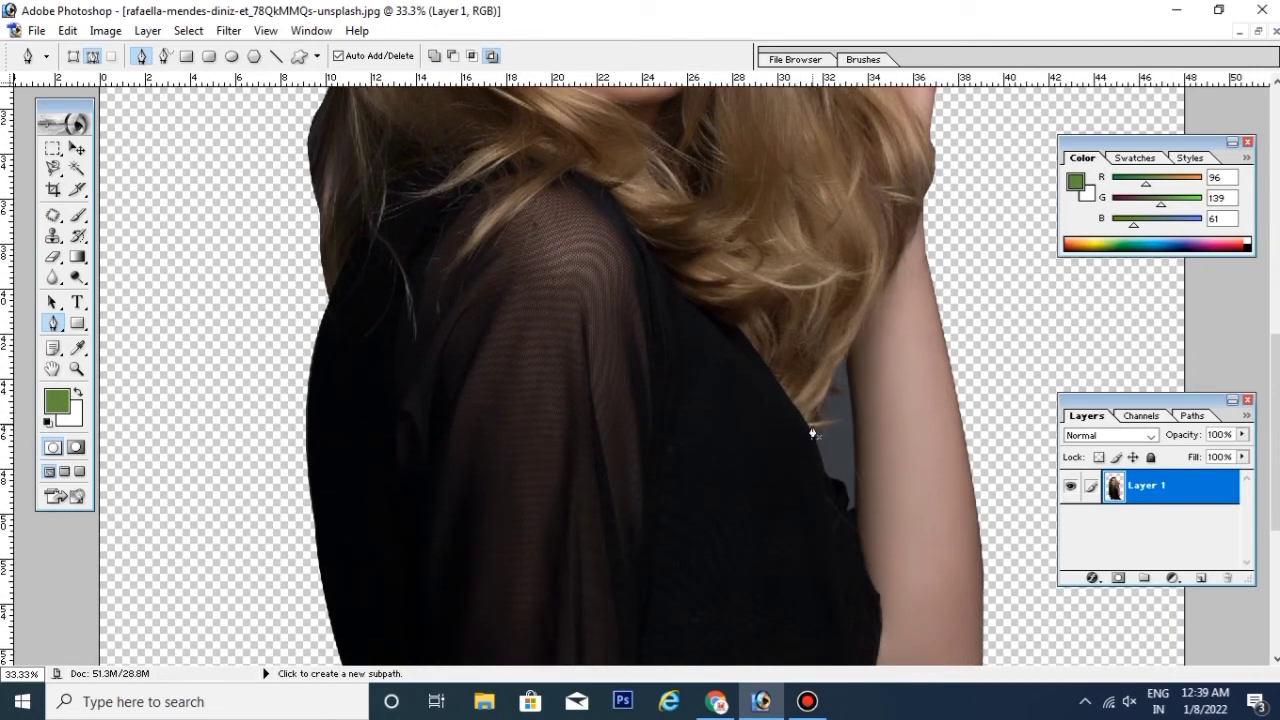
{"action": "left_click_drag", "start_coordinate": [808, 421], "coordinate": [830, 384]}
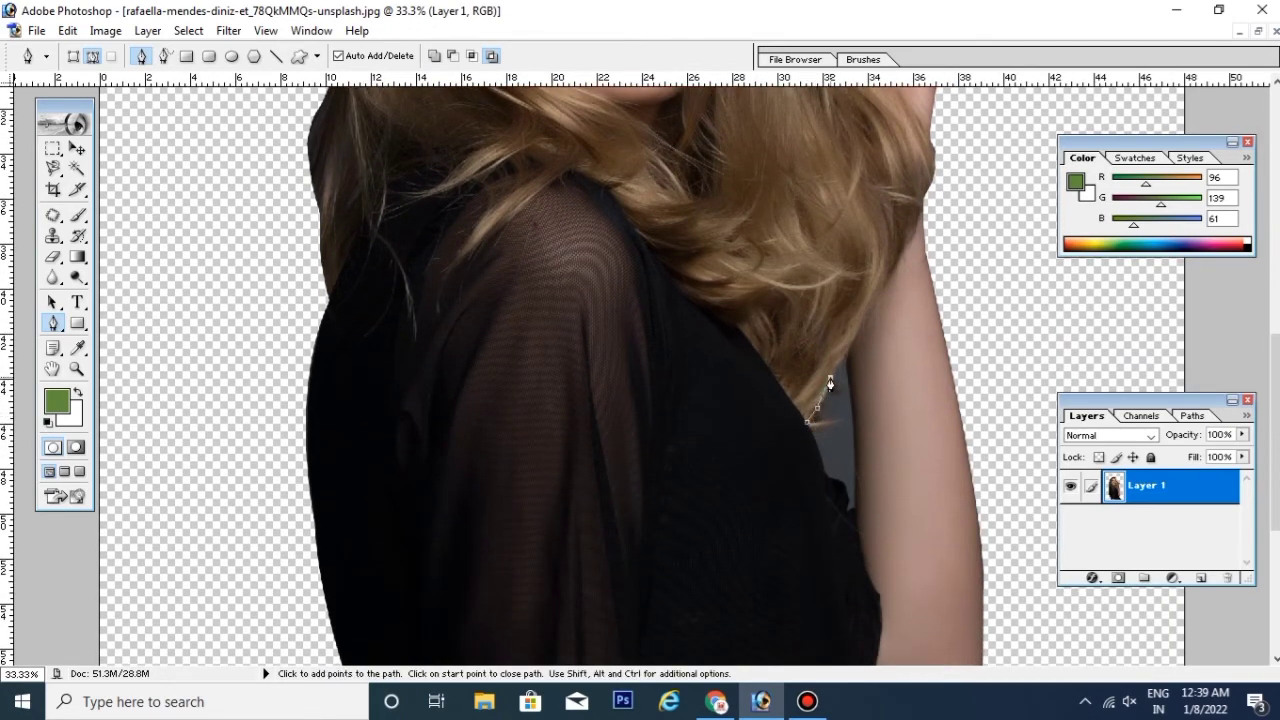
{"action": "left_click", "coordinate": [843, 355]}
{"action": "left_click", "coordinate": [848, 374]}
{"action": "left_click", "coordinate": [856, 465]}
{"action": "left_click", "coordinate": [855, 508]}
{"action": "left_click", "coordinate": [845, 510]}
{"action": "left_click", "coordinate": [828, 482]}
{"action": "left_click", "coordinate": [808, 421]}
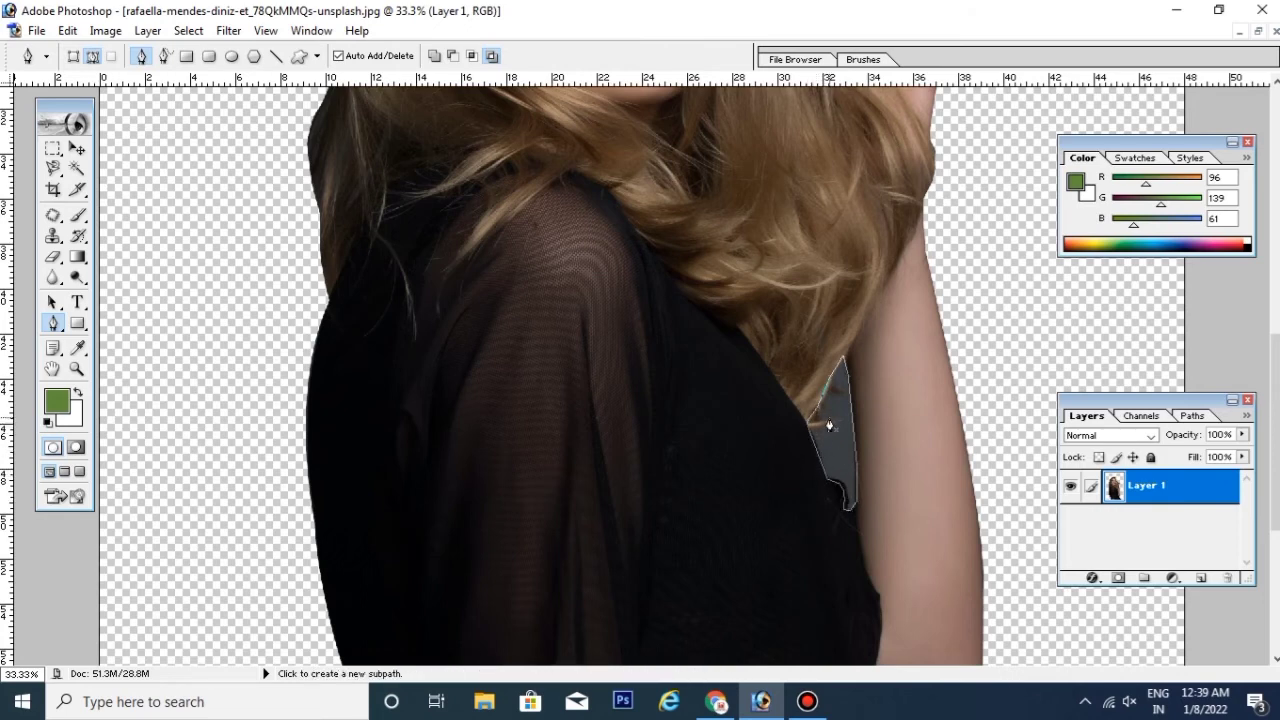
Step: Turn the path into a selection, delete the grey inside, and deselect
{"action": "right_click", "coordinate": [829, 426]}
{"action": "left_click", "coordinate": [900, 506]}
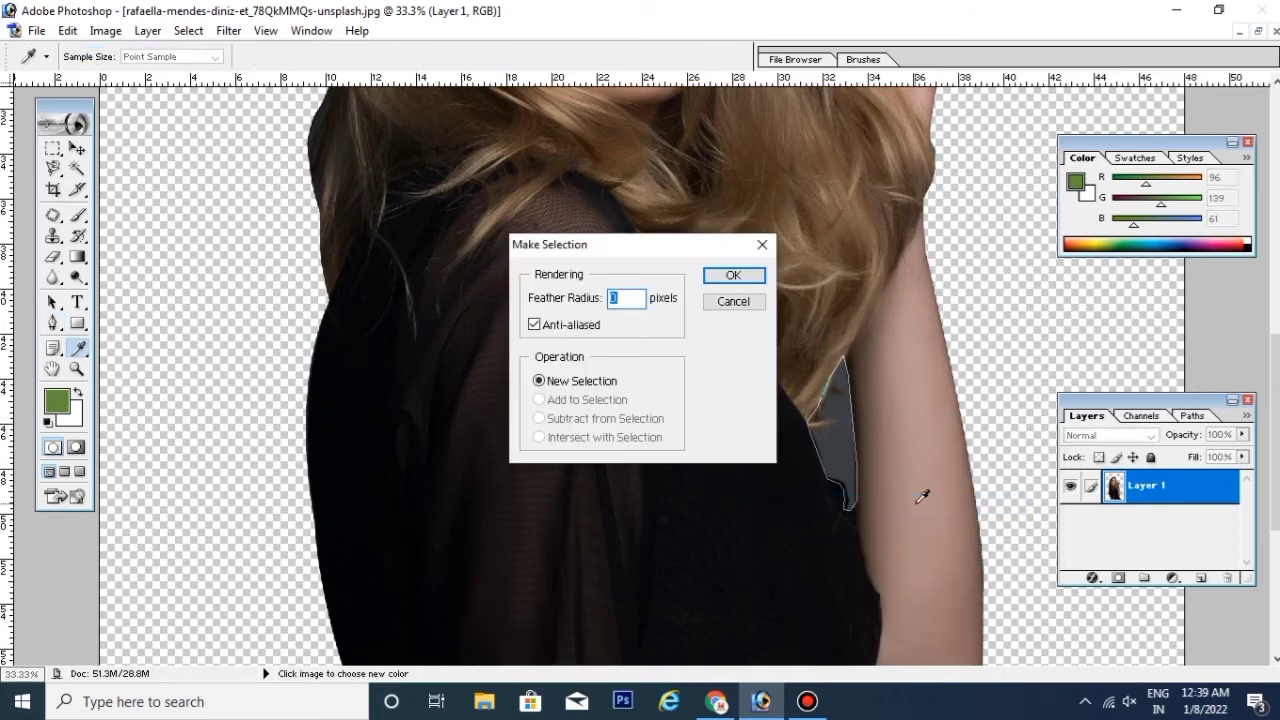
{"action": "key", "text": "Return"}
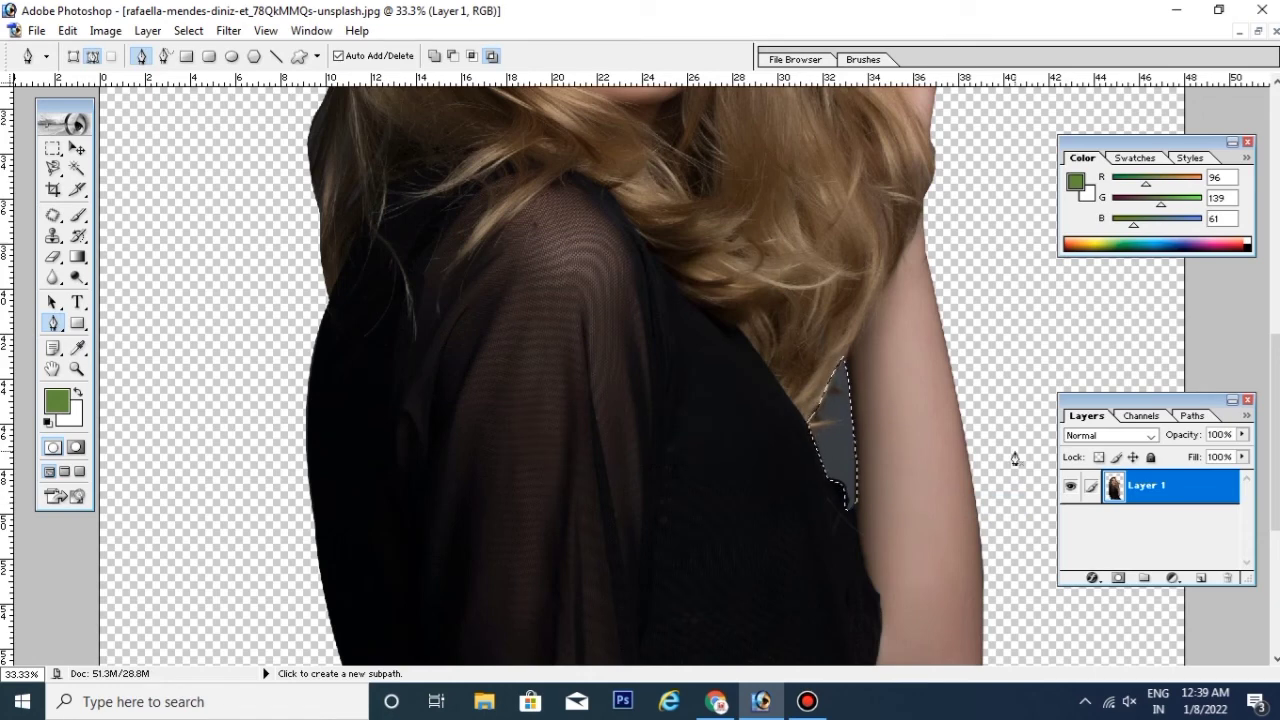
{"action": "key", "text": "Delete"}
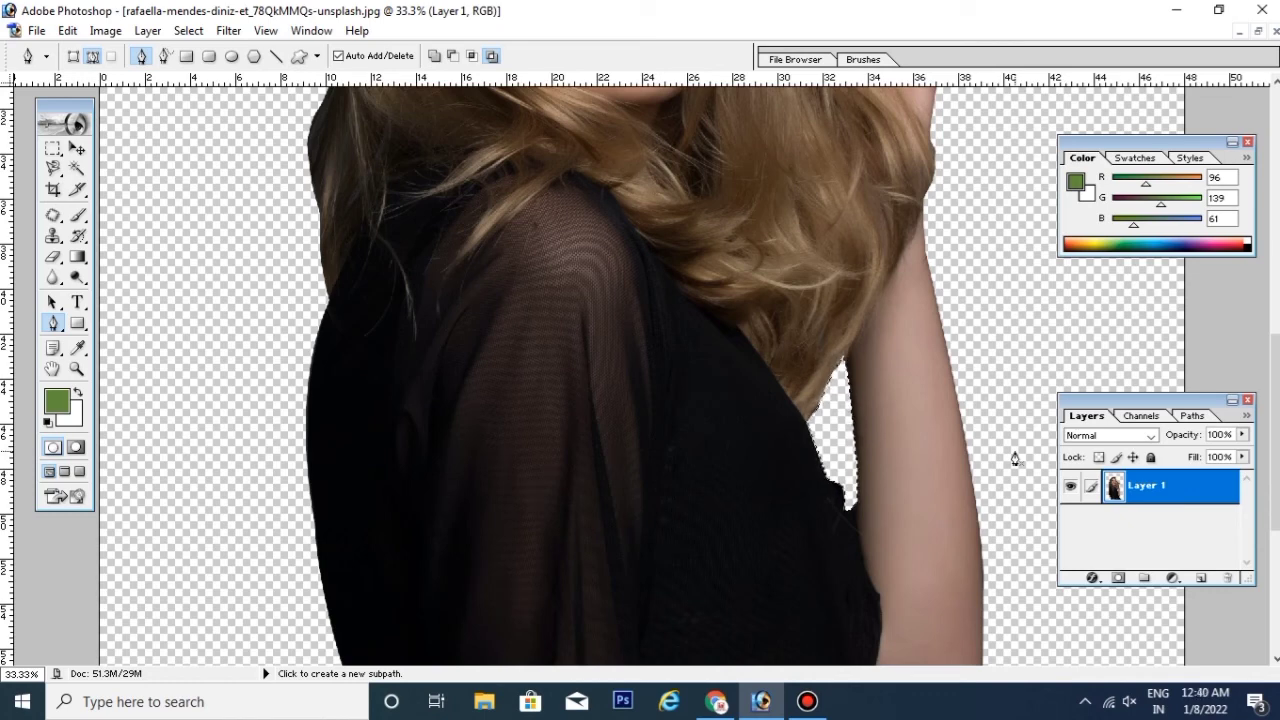
{"action": "key", "text": "ctrl"}
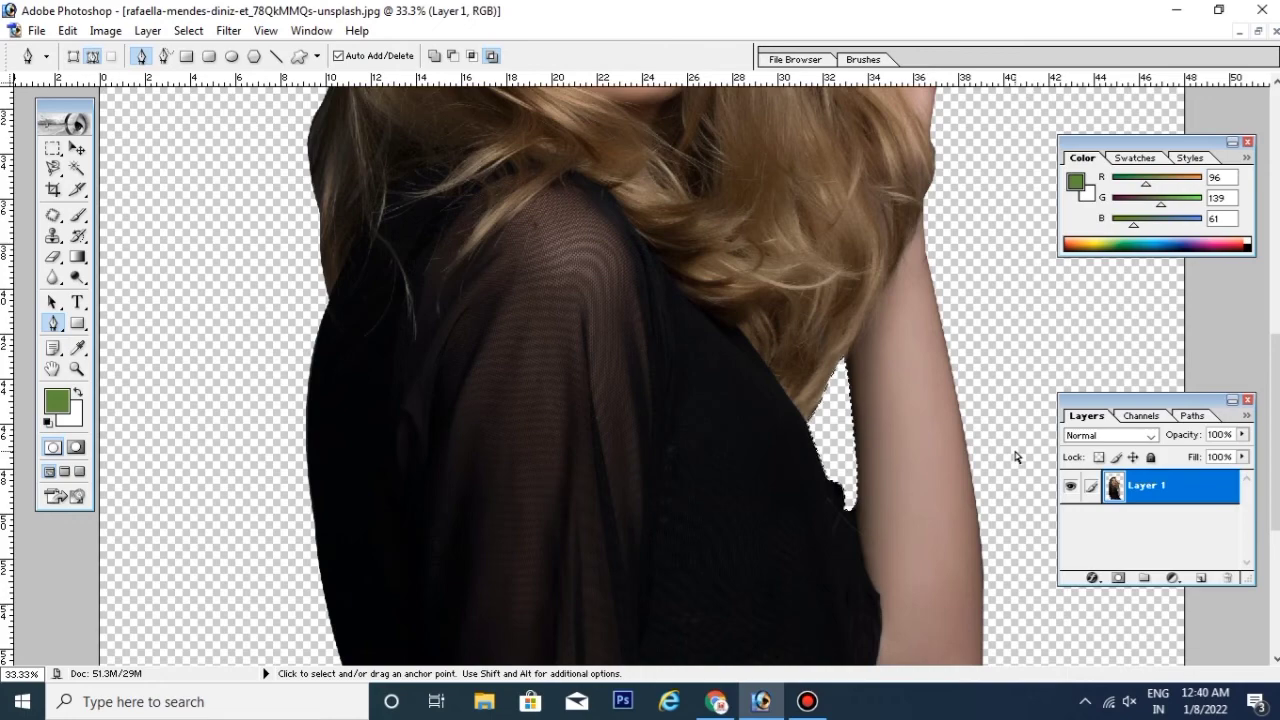
{"action": "key", "text": "ctrl+d"}
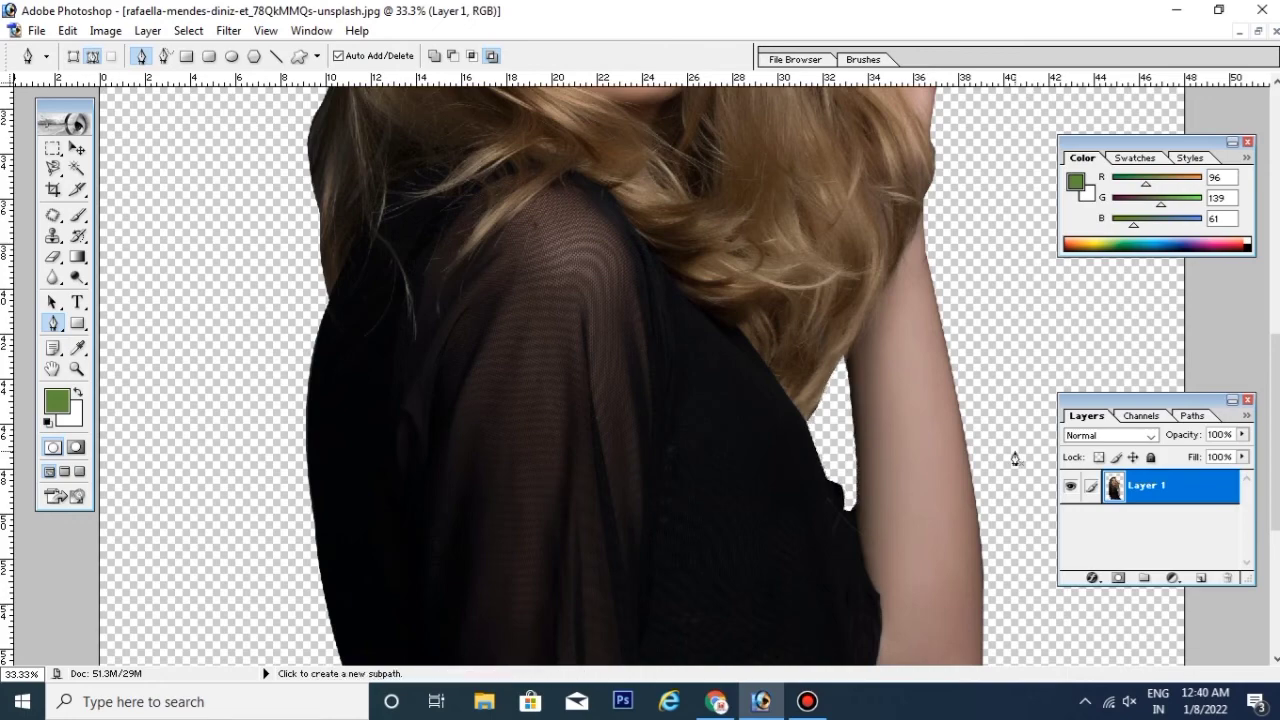
Step: Zoom out to fit the whole cut-out figure in view
{"action": "key", "text": "ctrl+minus"}
{"action": "key", "text": "ctrl+minus"}
{"action": "key", "text": "ctrl+minus"}
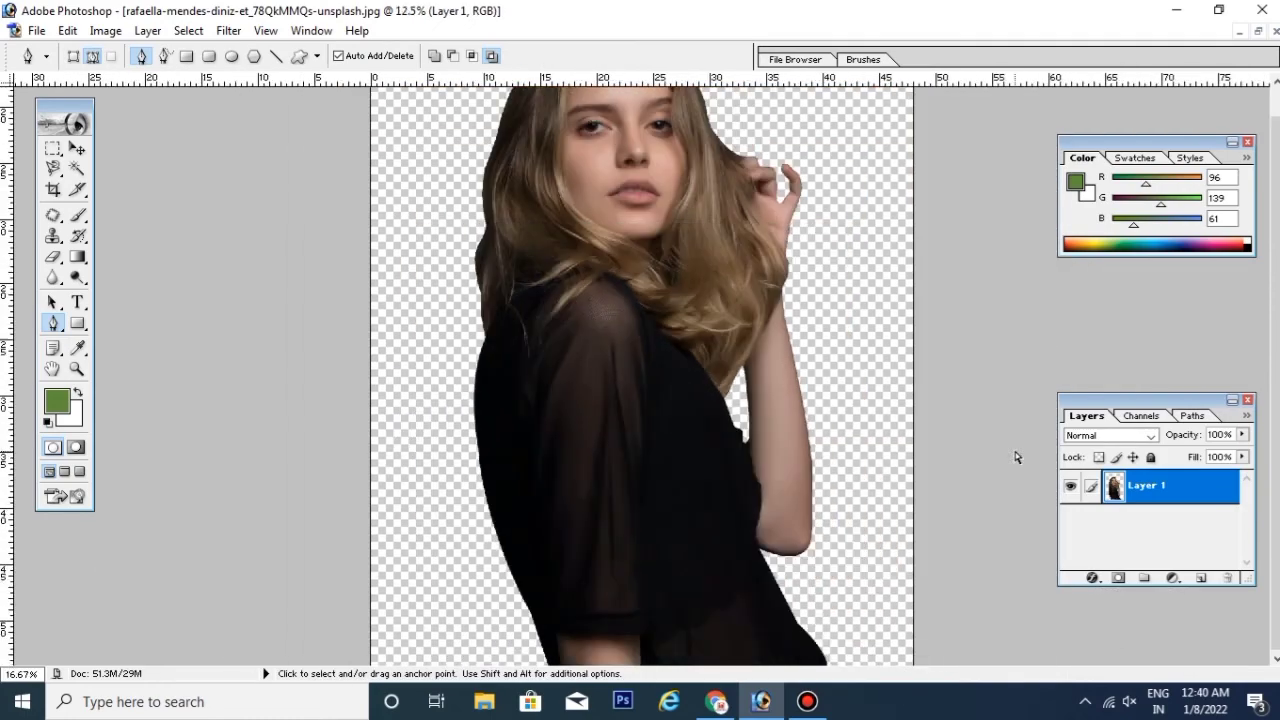
{"action": "key", "text": "ctrl+minus"}
{"action": "key", "text": "ctrl+plus"}
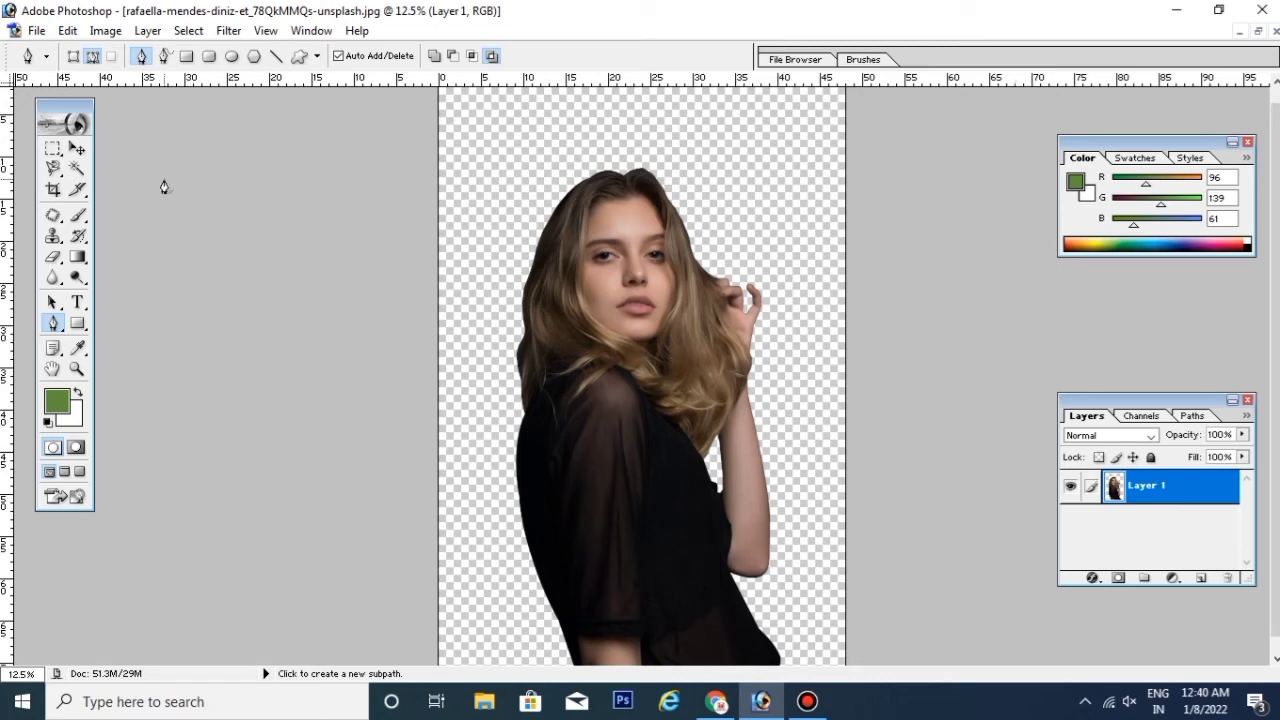
Step: Open the orange cloud sky image and enlarge its document window
{"action": "left_click", "coordinate": [36, 30]}
{"action": "mouse_move", "coordinate": [36, 31]}
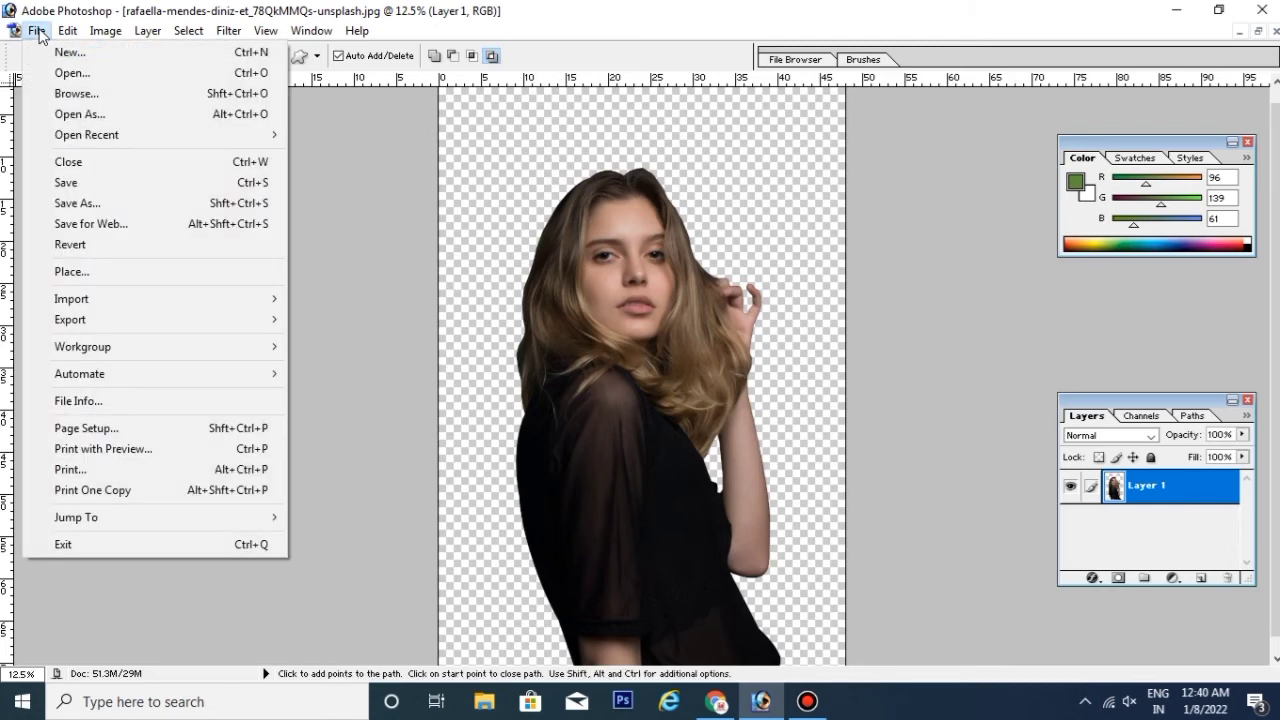
{"action": "left_click", "coordinate": [90, 74]}
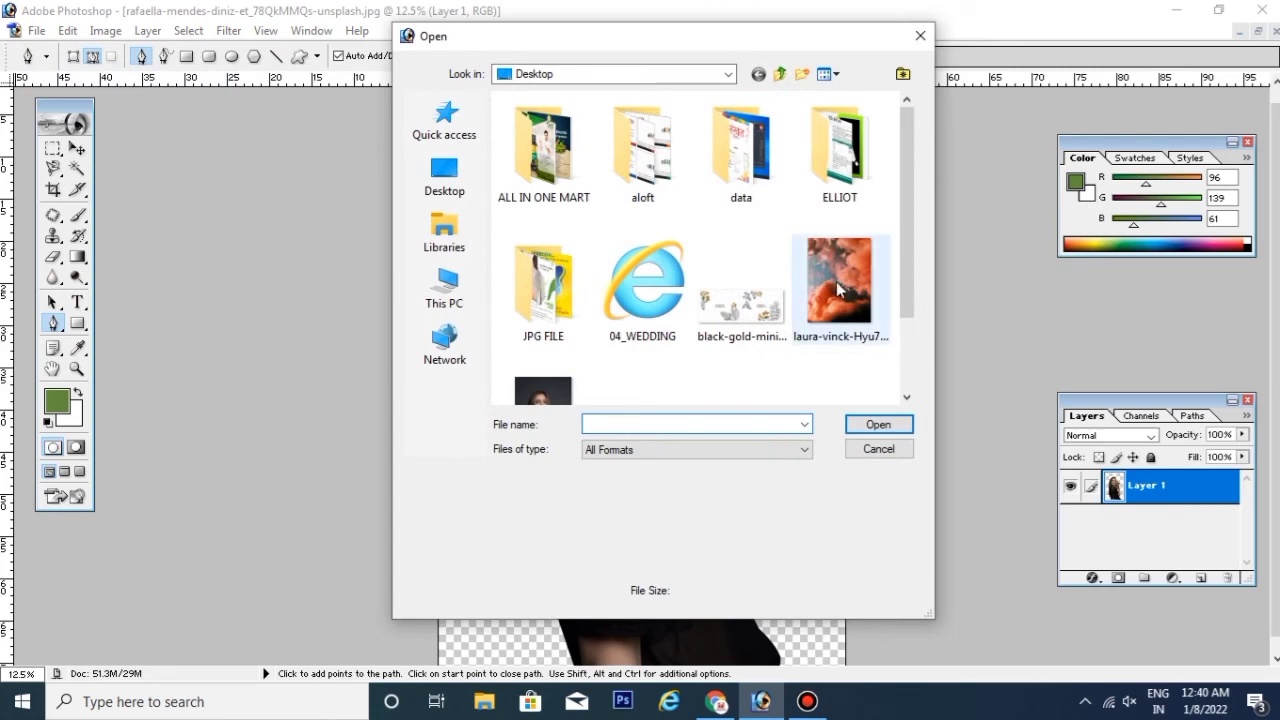
{"action": "left_click", "coordinate": [840, 285]}
{"action": "left_click", "coordinate": [878, 424]}
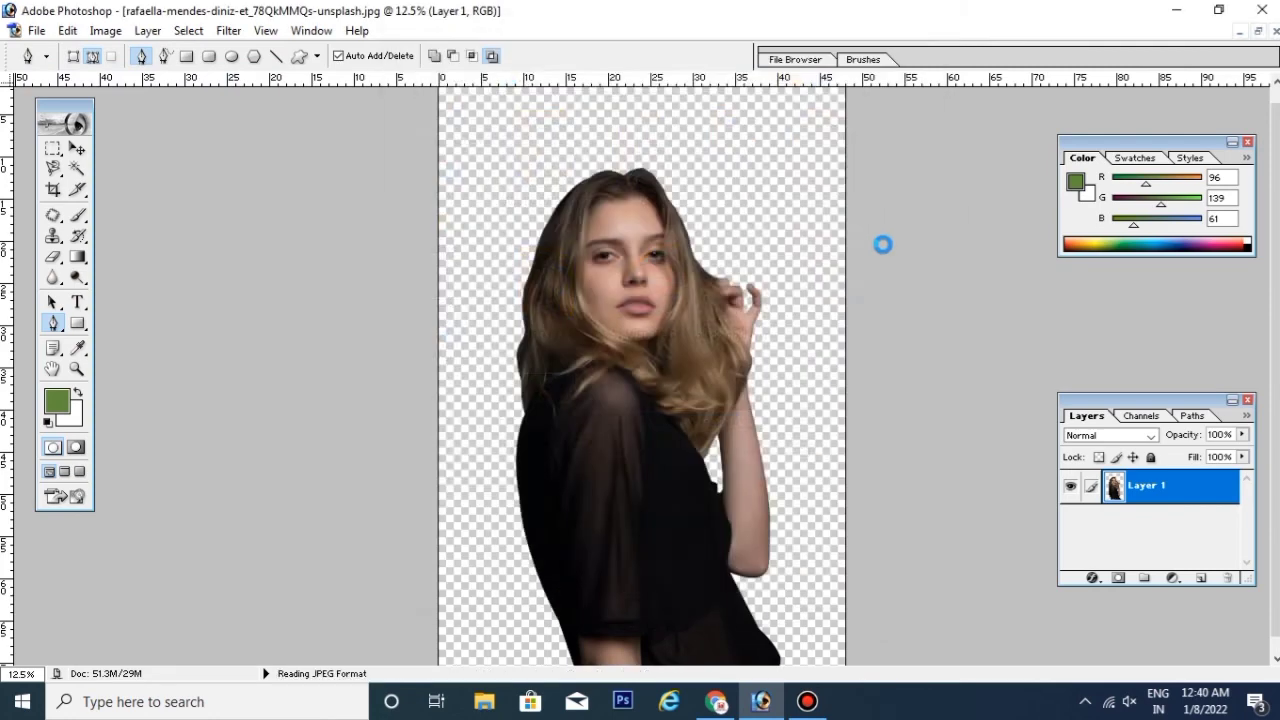
{"action": "left_click", "coordinate": [340, 101]}
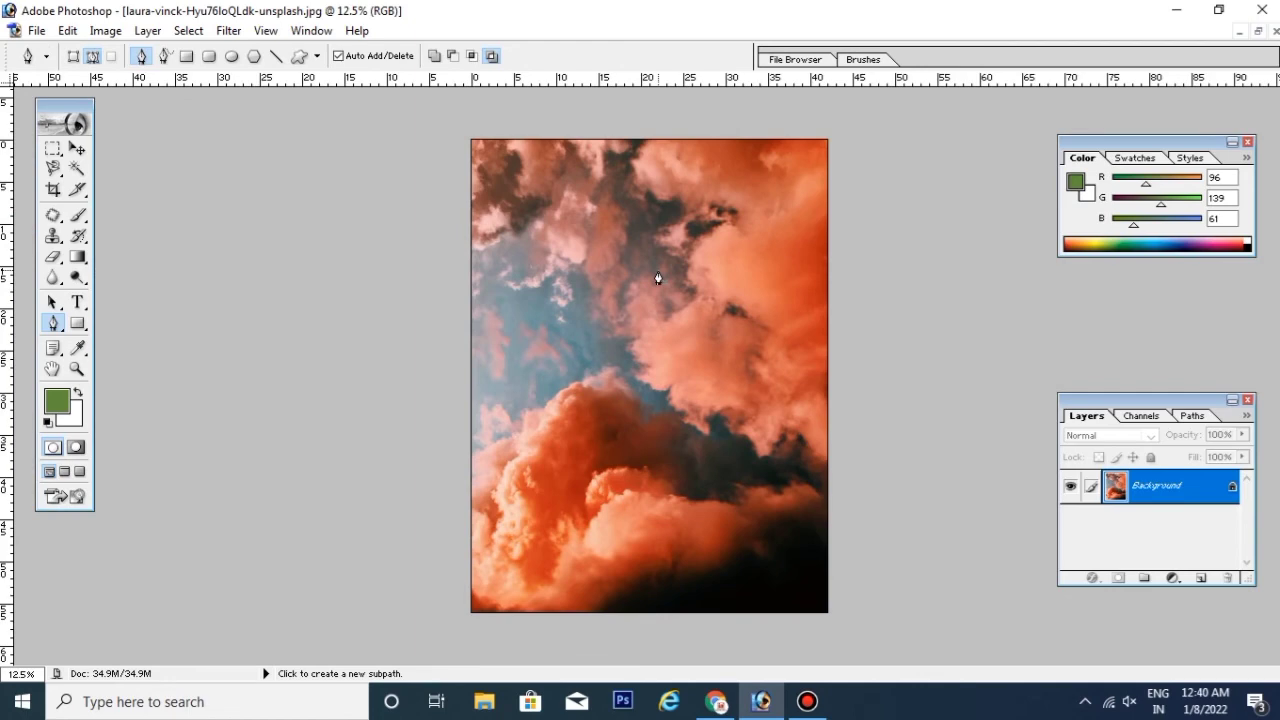
Step: Select the cut-out layer in the portrait document and paste it over the clouds
{"action": "key", "text": "ctrl+Tab"}
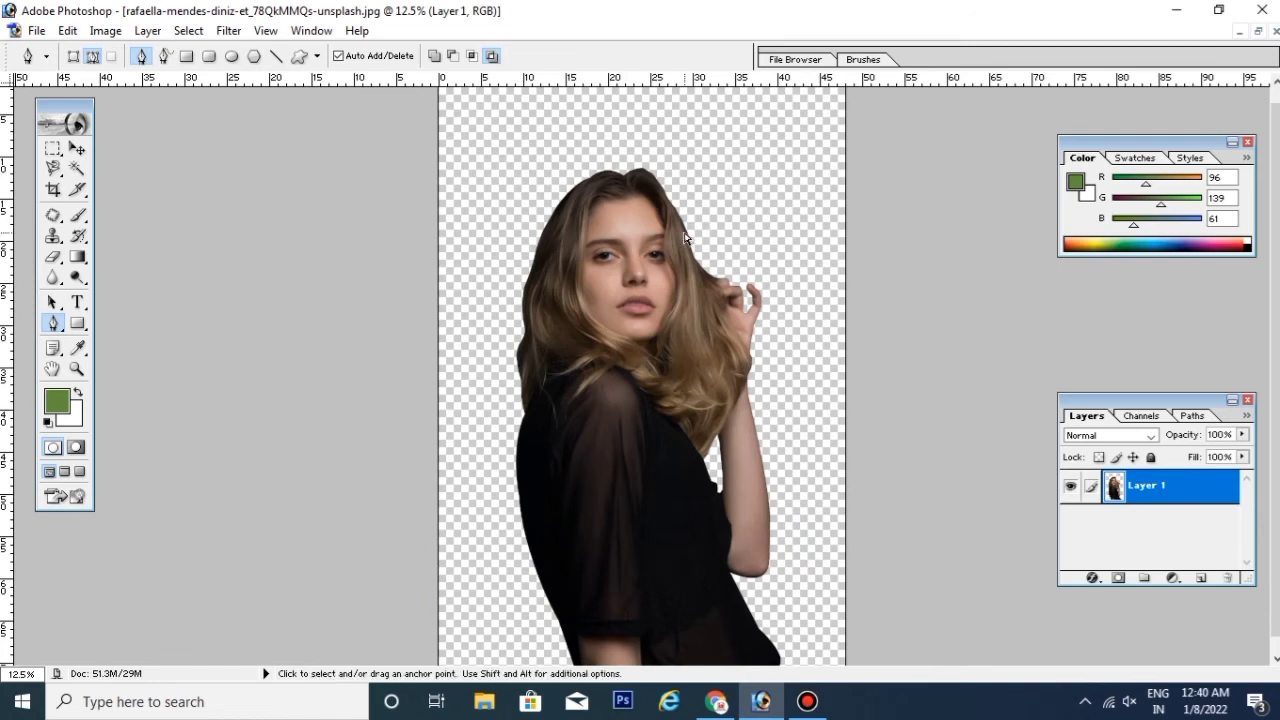
{"action": "key", "text": "ctrl+a"}
{"action": "key", "text": "ctrl+Tab"}
{"action": "key", "text": "ctrl+v"}
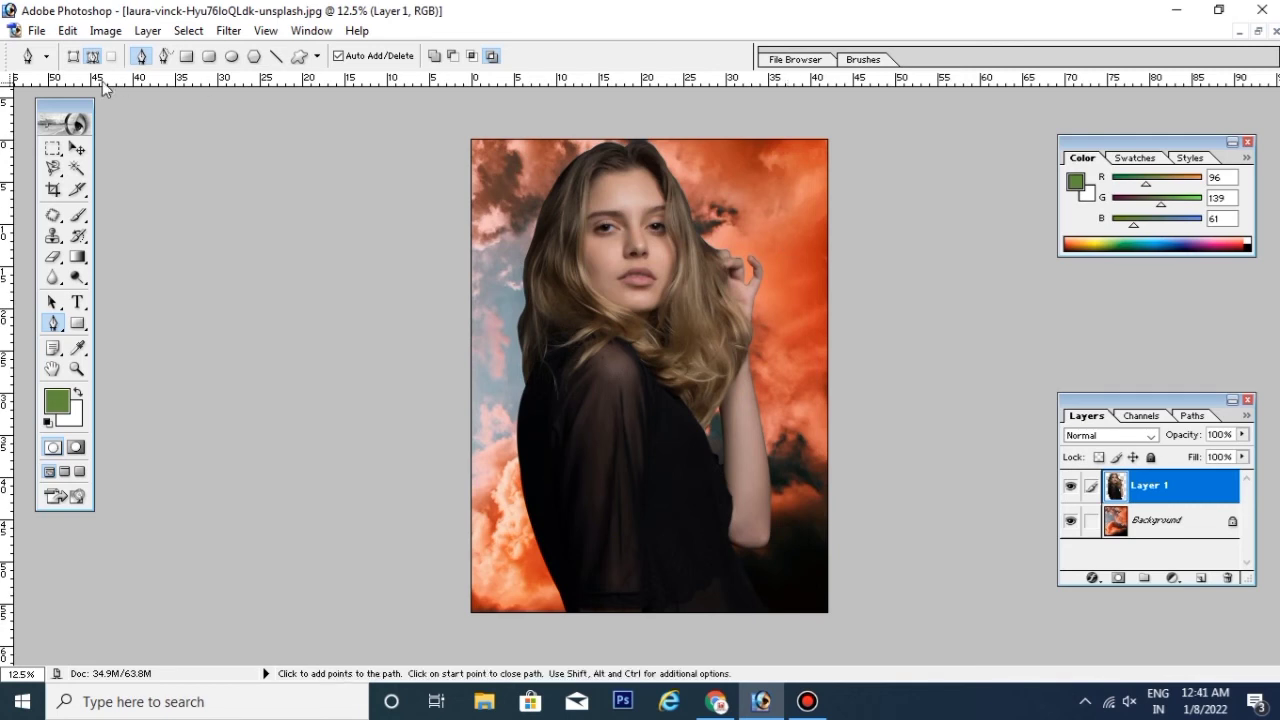
Step: Scale the portrait to 80.5%, nudge it up-left, apply, and return to the cutout document
{"action": "left_click", "coordinate": [77, 148]}
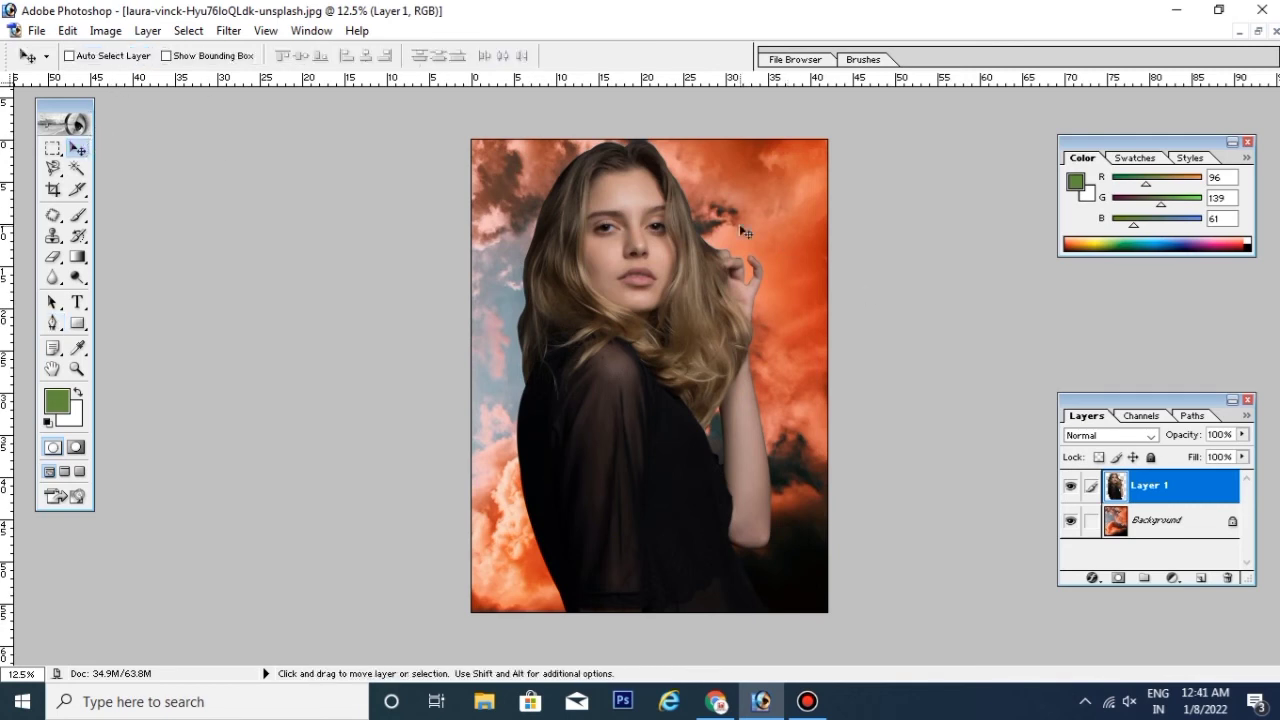
{"action": "key", "text": "ctrl+t"}
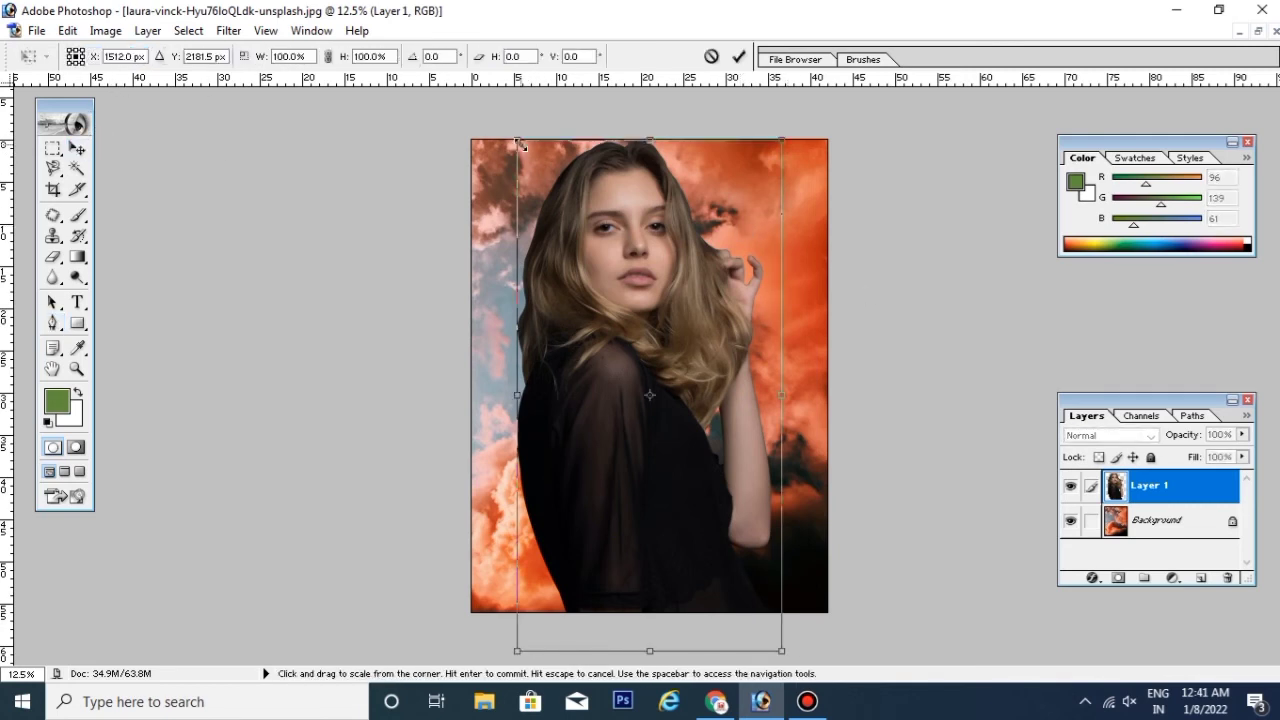
{"action": "left_click_drag", "start_coordinate": [517, 141], "coordinate": [569, 240]}
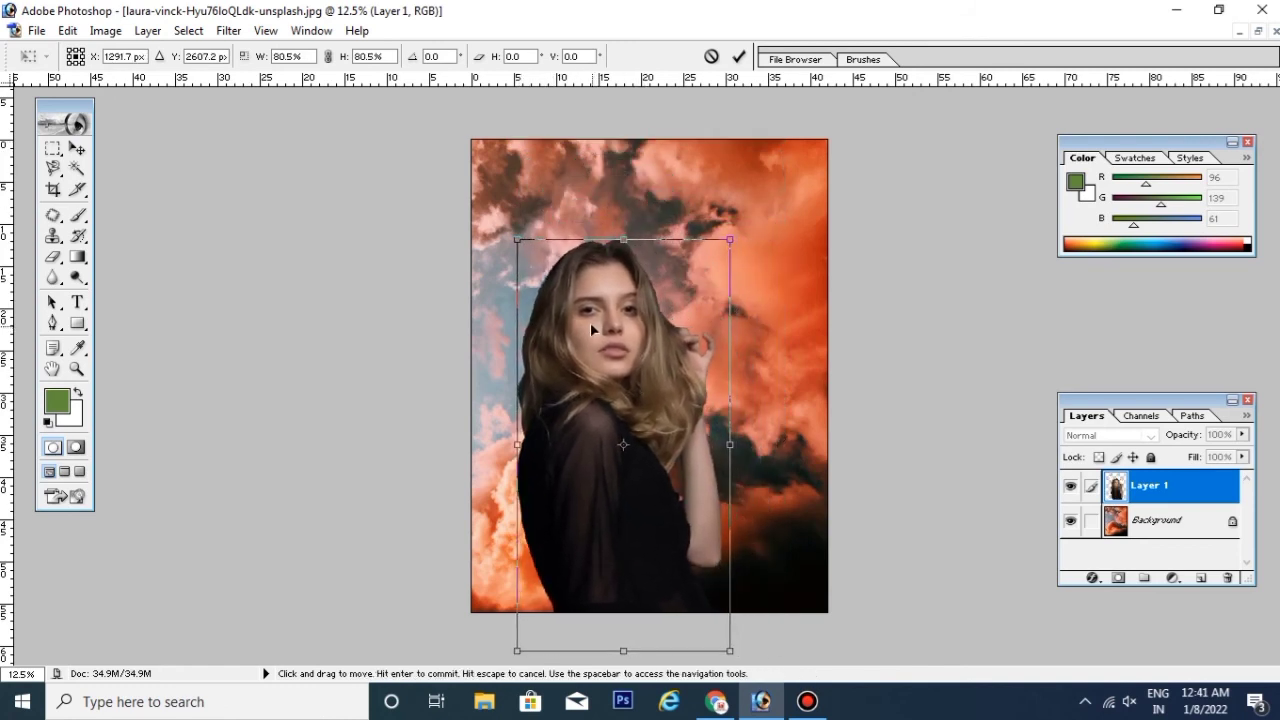
{"action": "left_click_drag", "start_coordinate": [635, 324], "coordinate": [583, 318]}
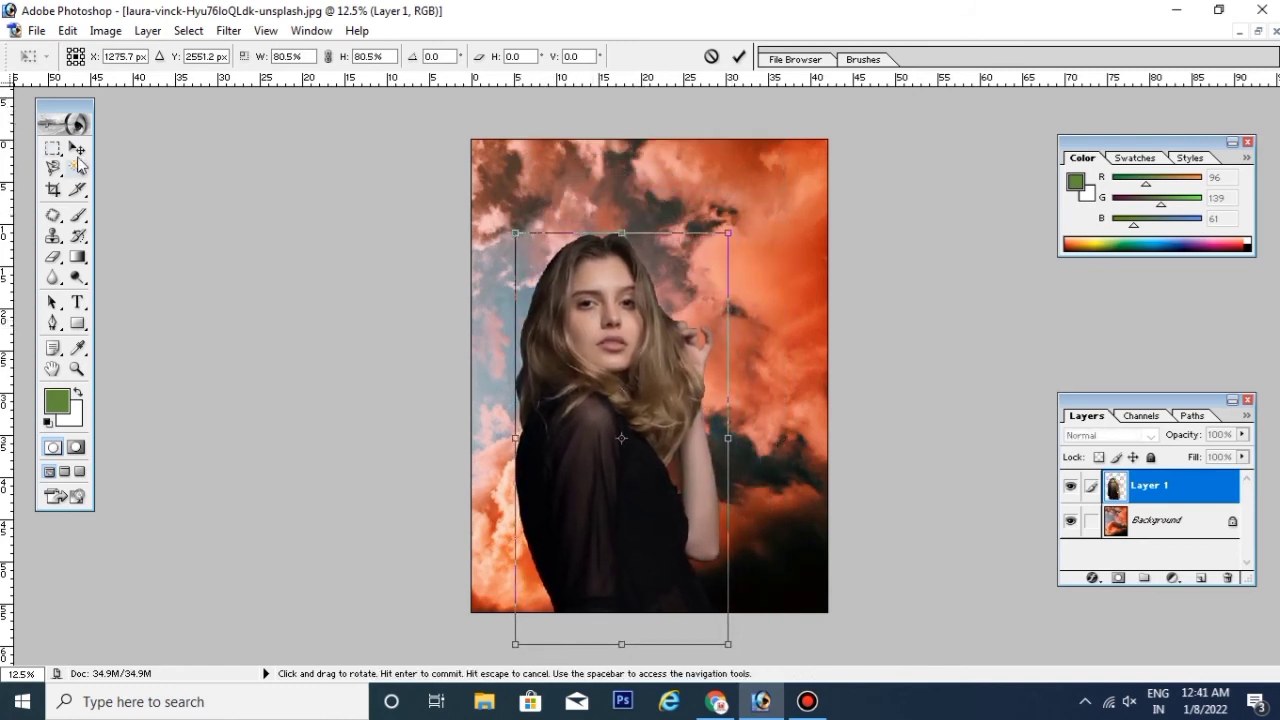
{"action": "left_click", "coordinate": [76, 148]}
{"action": "left_click", "coordinate": [618, 279]}
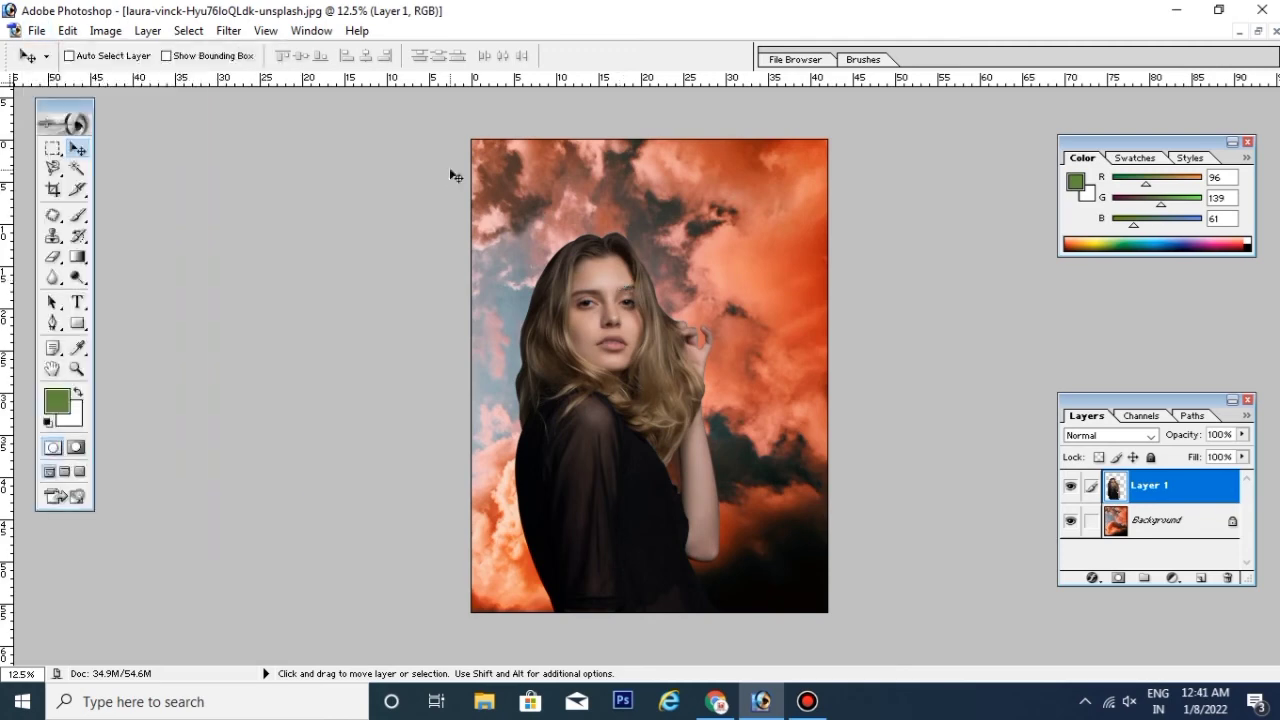
{"action": "key", "text": "ctrl+Tab"}
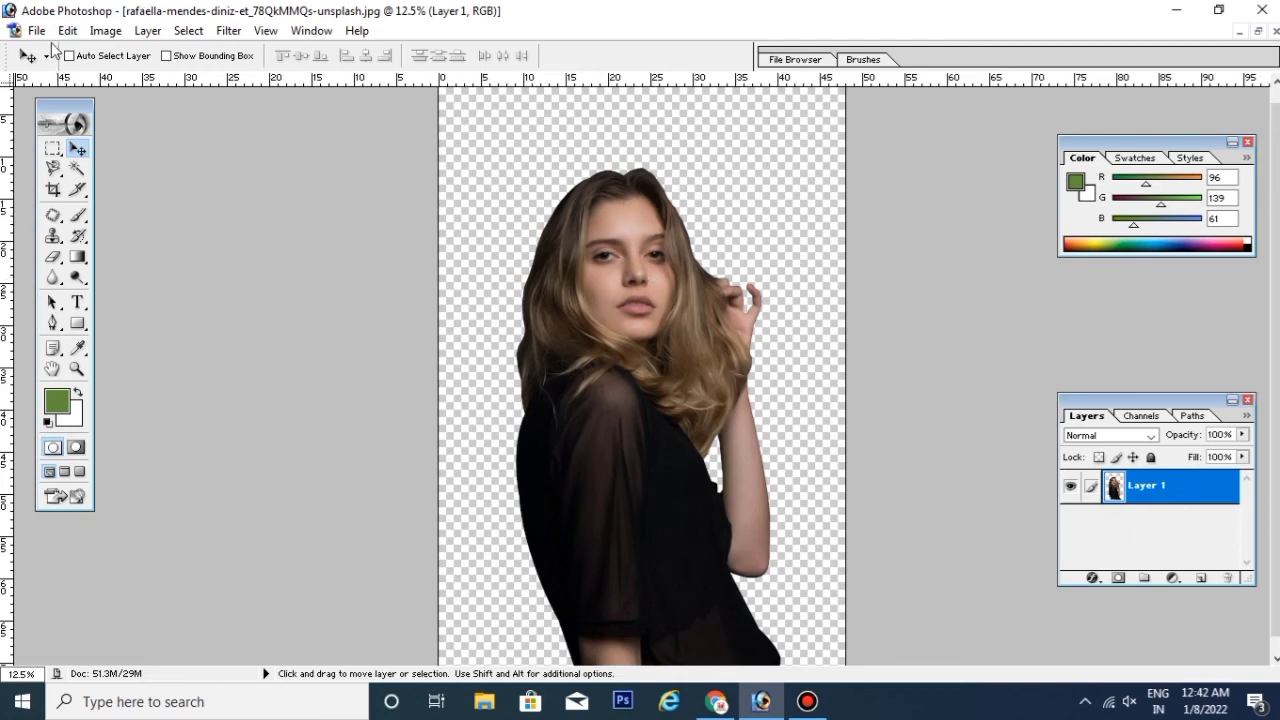
Step: Save the transparent cutout to the Desktop as a PNG without interlacing
{"action": "left_click", "coordinate": [38, 31]}
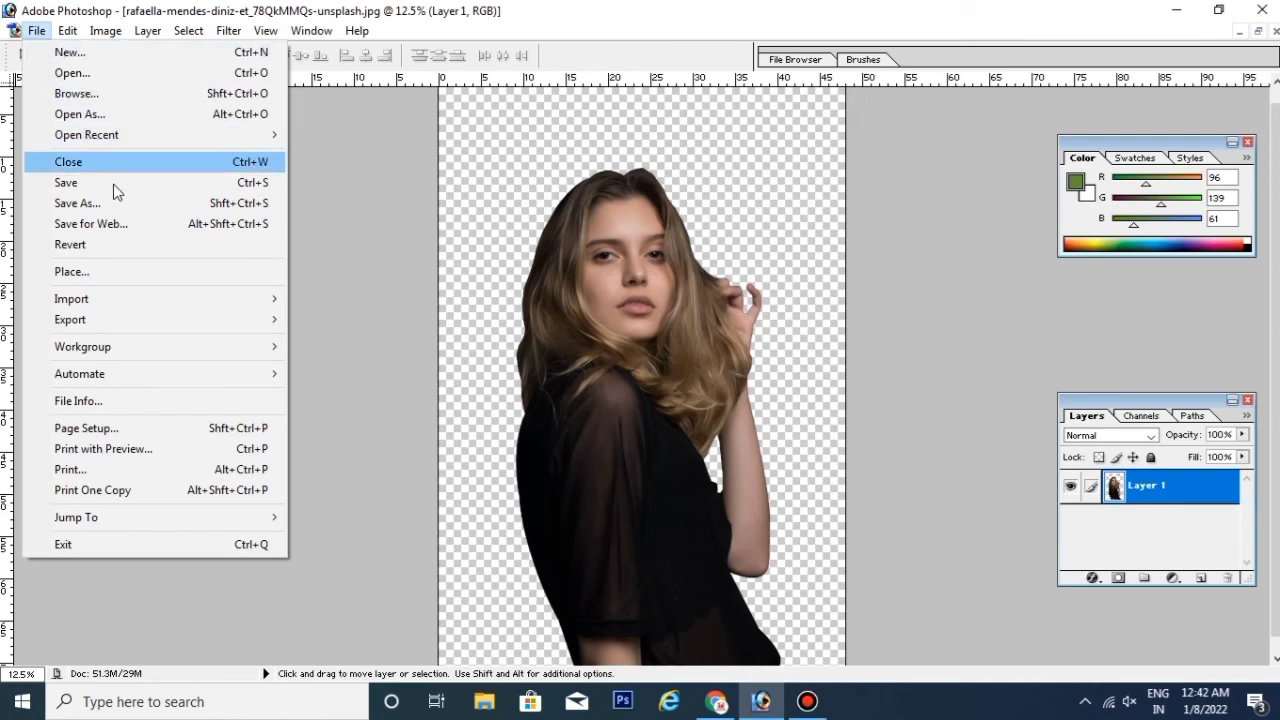
{"action": "left_click", "coordinate": [270, 186]}
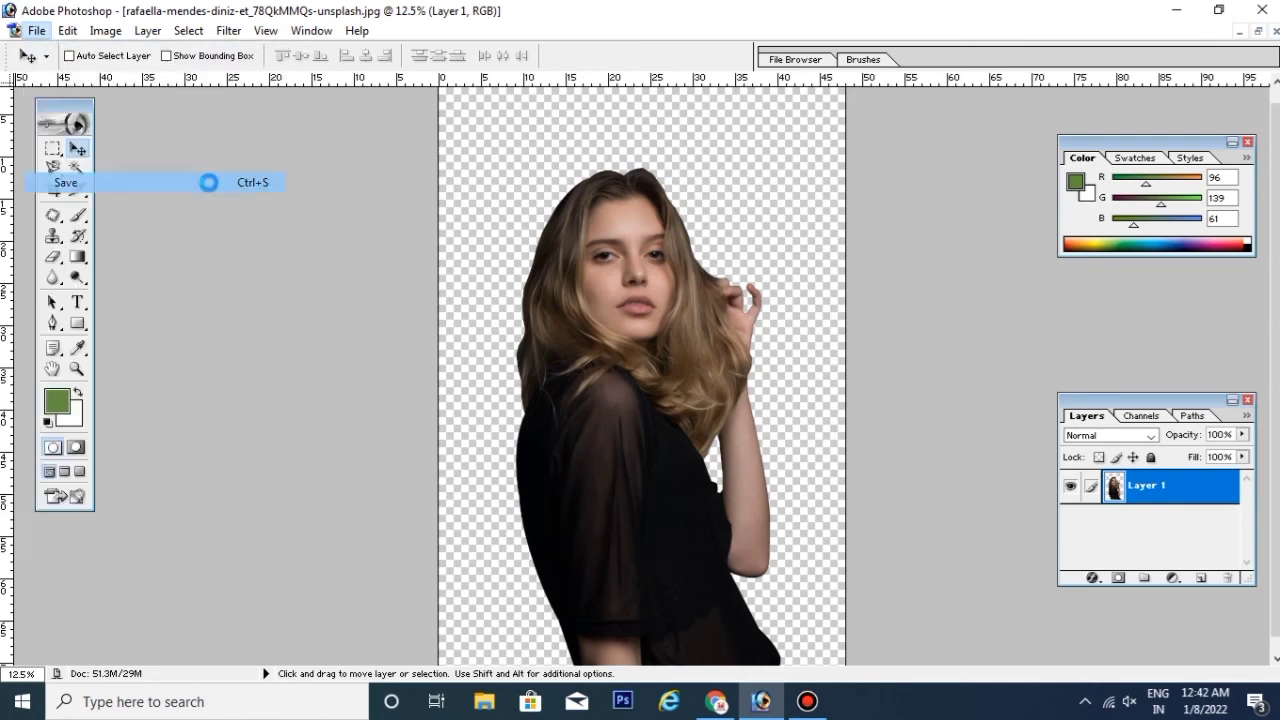
{"action": "left_click_drag", "start_coordinate": [709, 36], "coordinate": [752, 48]}
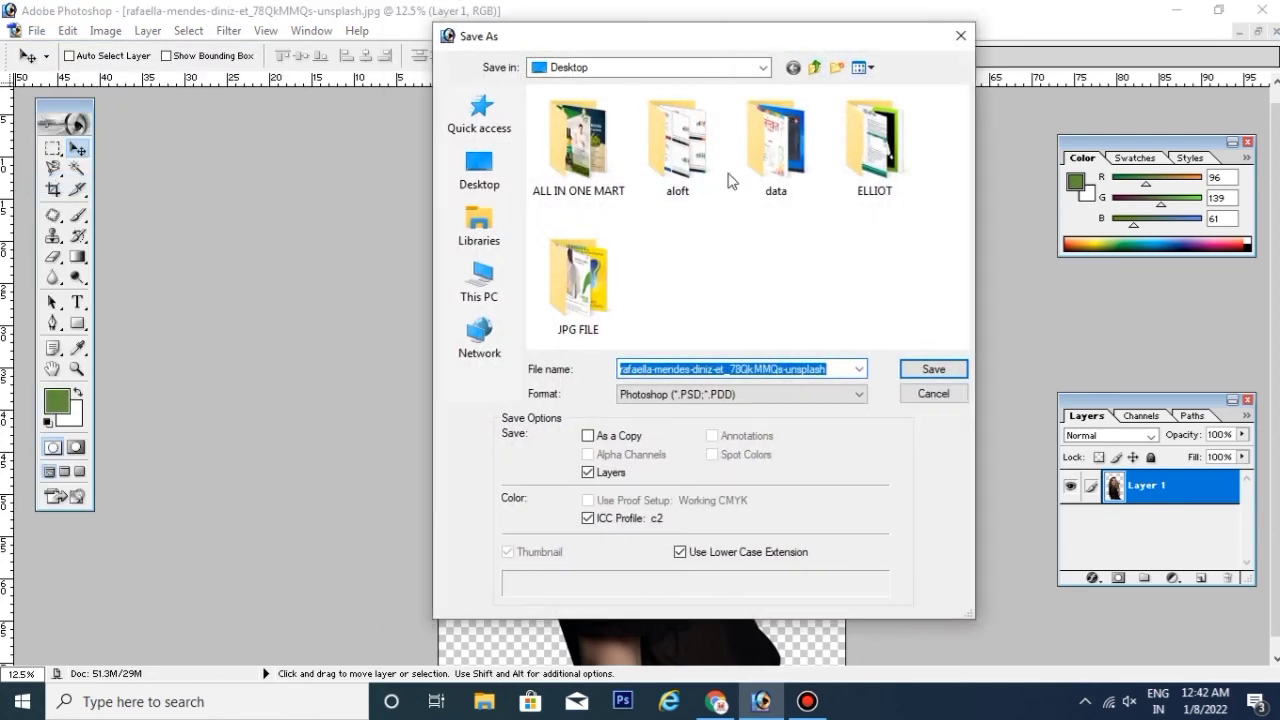
{"action": "left_click", "coordinate": [489, 179]}
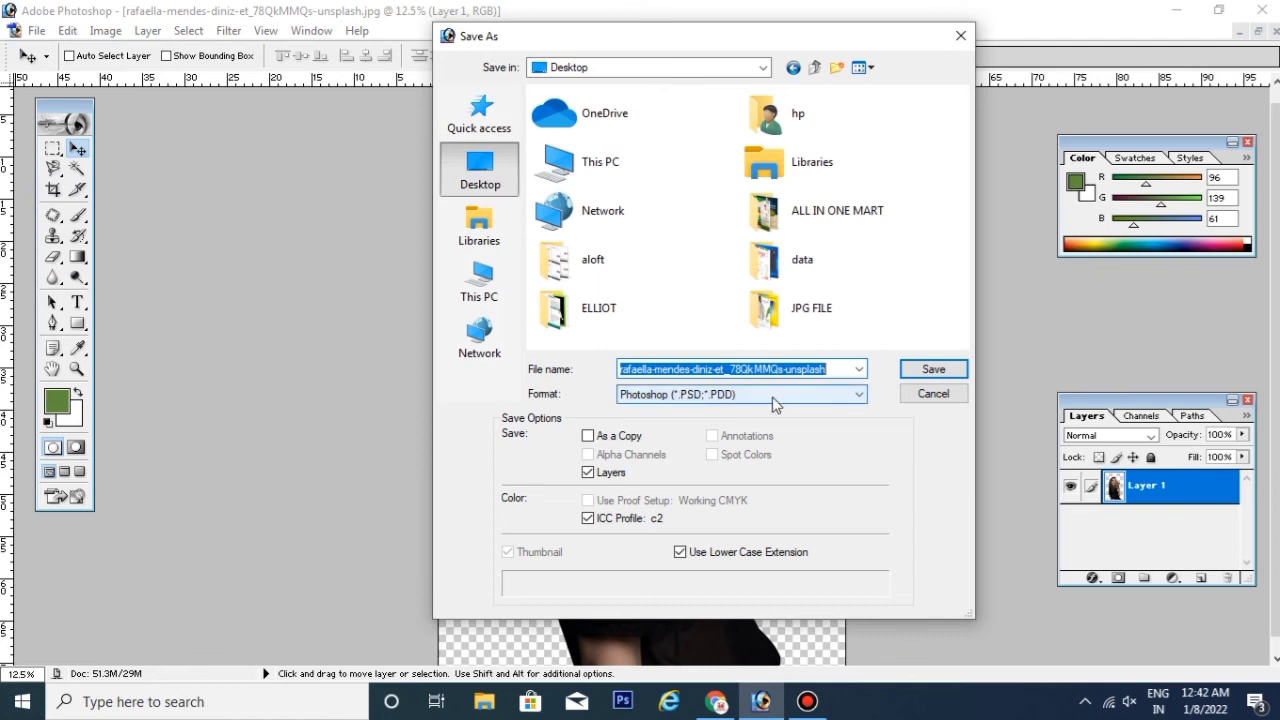
{"action": "left_click", "coordinate": [739, 398]}
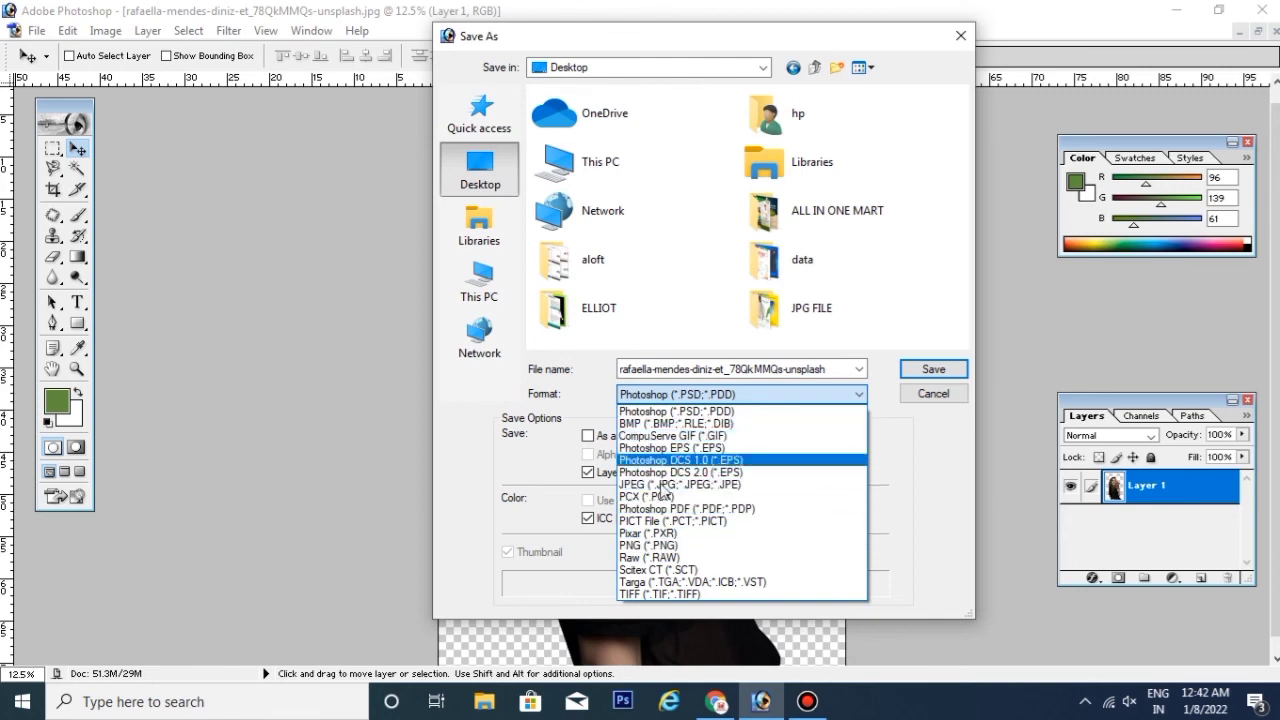
{"action": "left_click", "coordinate": [645, 545]}
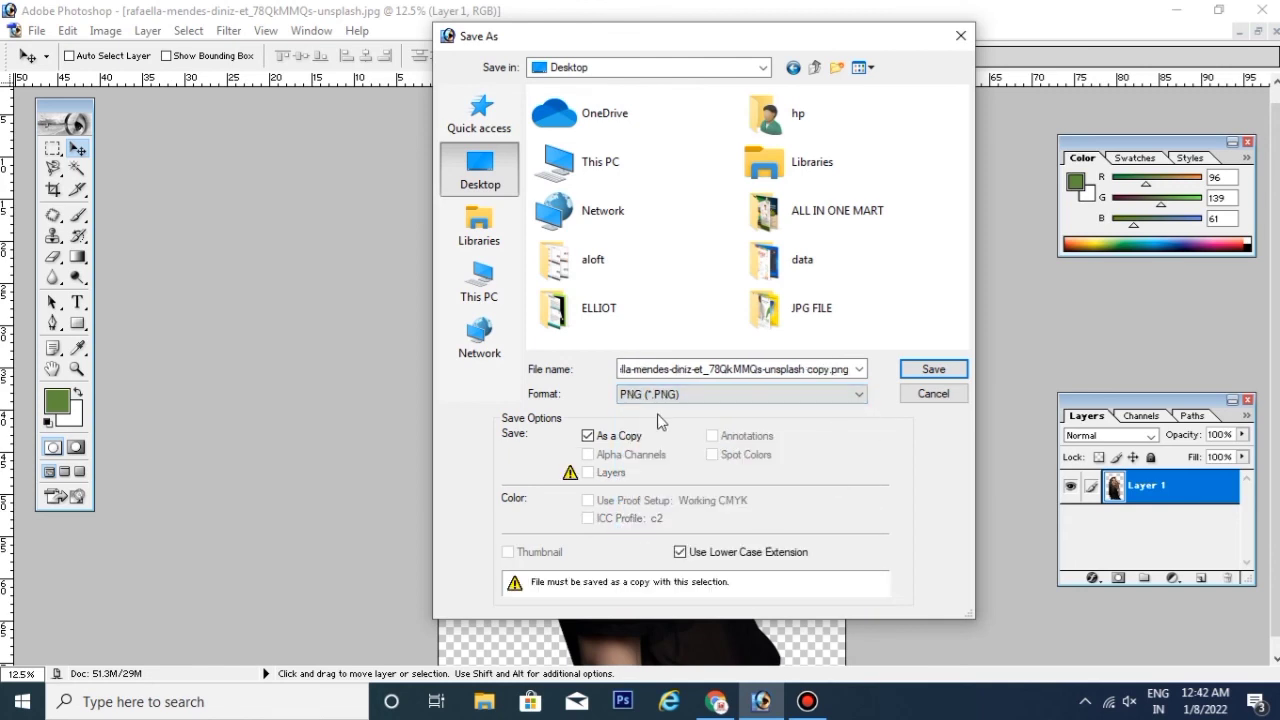
{"action": "left_click", "coordinate": [913, 377]}
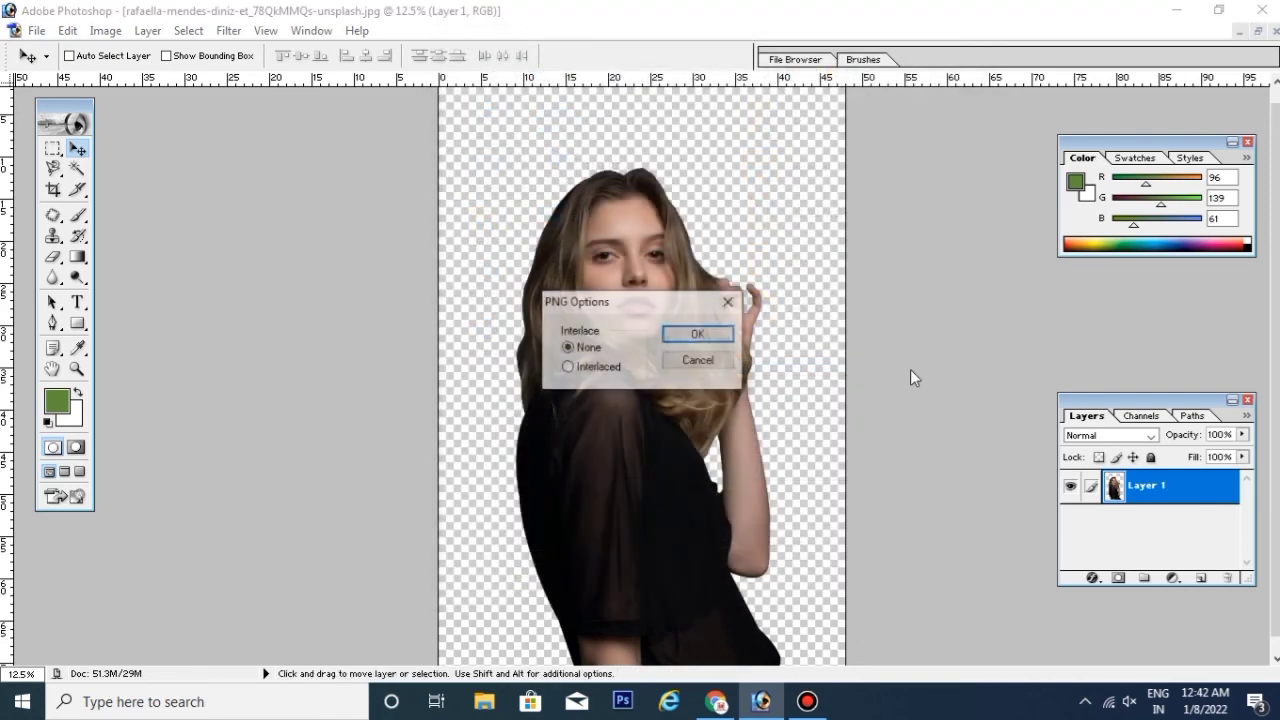
{"action": "left_click", "coordinate": [713, 345]}
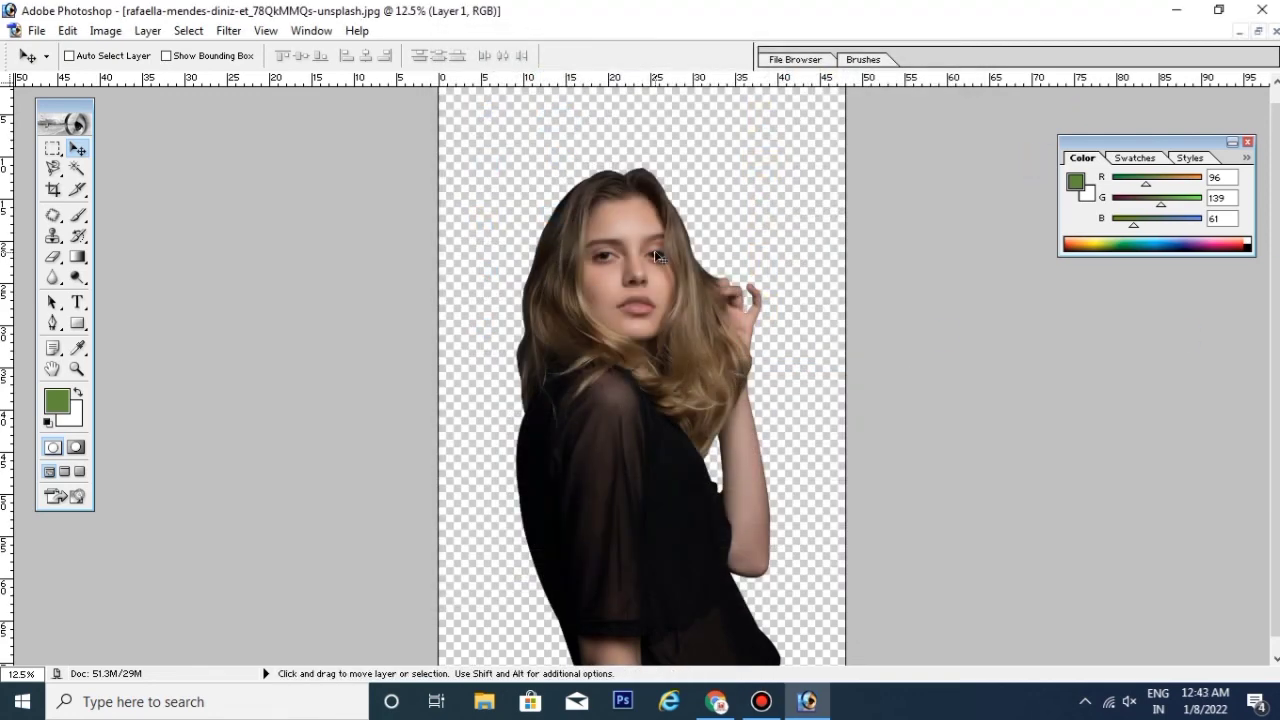
Step: Minimize Photoshop, place both rafaella images side by side on the desktop, and open the PNG copy
{"action": "left_click", "coordinate": [1189, 10]}
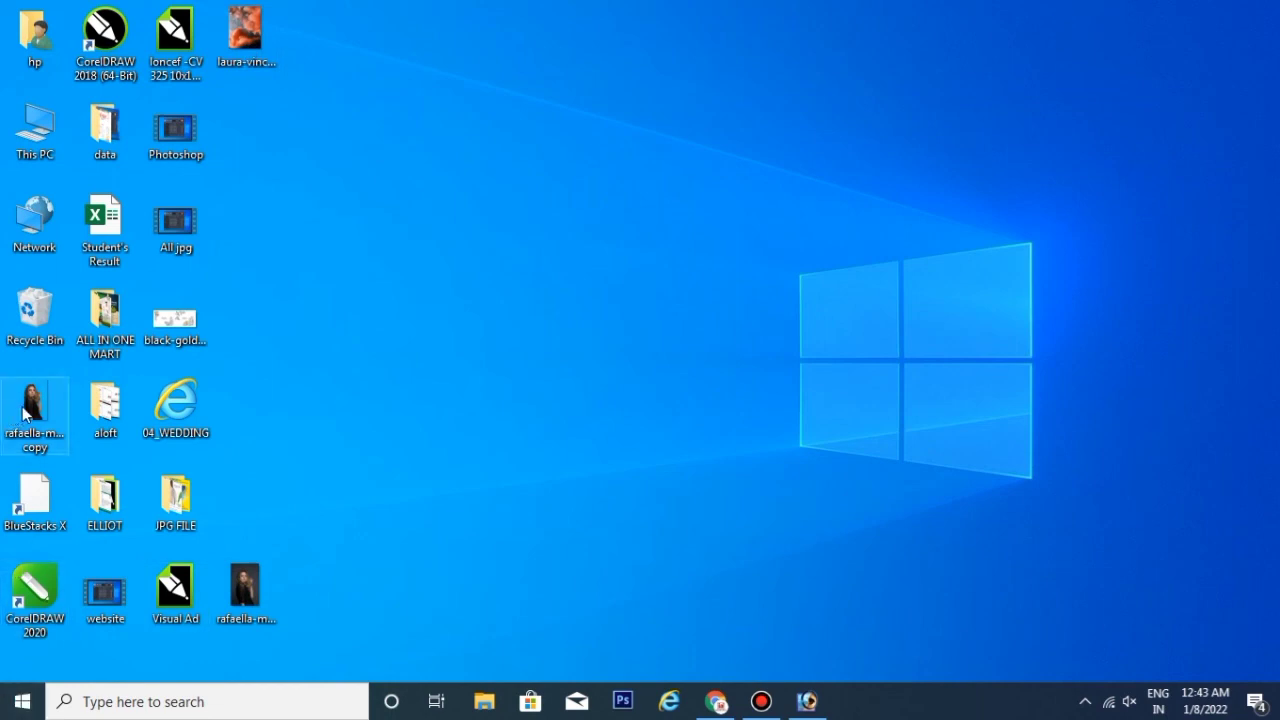
{"action": "left_click_drag", "start_coordinate": [32, 412], "coordinate": [900, 262]}
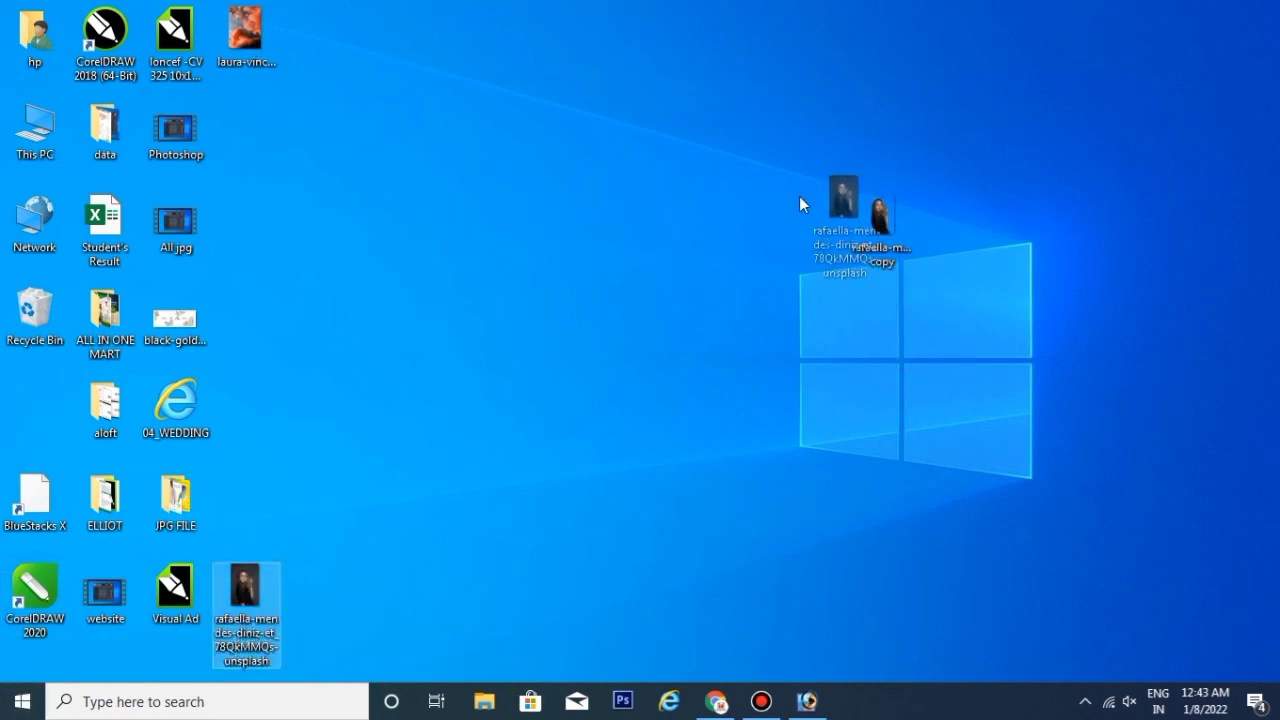
{"action": "mouse_move", "coordinate": [245, 590]}
{"action": "left_mouse_down"}
{"action": "mouse_move", "coordinate": [792, 217]}
{"action": "mouse_move", "coordinate": [761, 243]}
{"action": "left_mouse_up"}
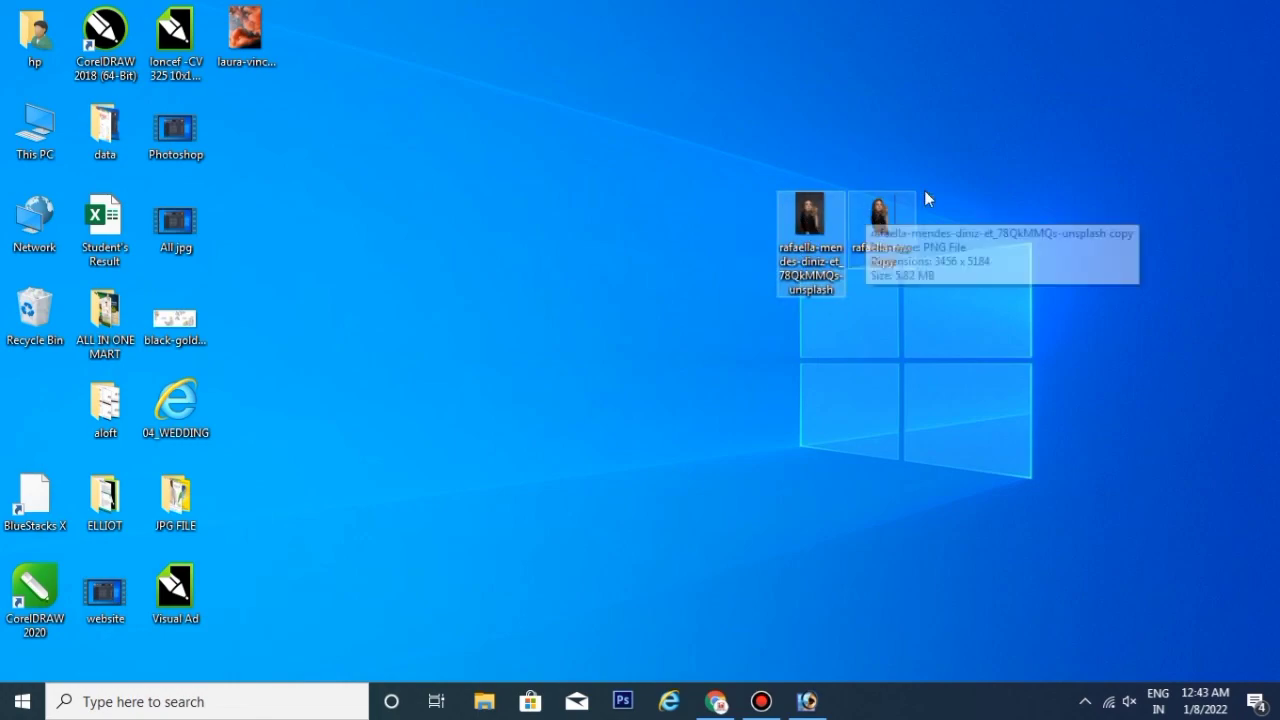
{"action": "double_click", "coordinate": [881, 220]}
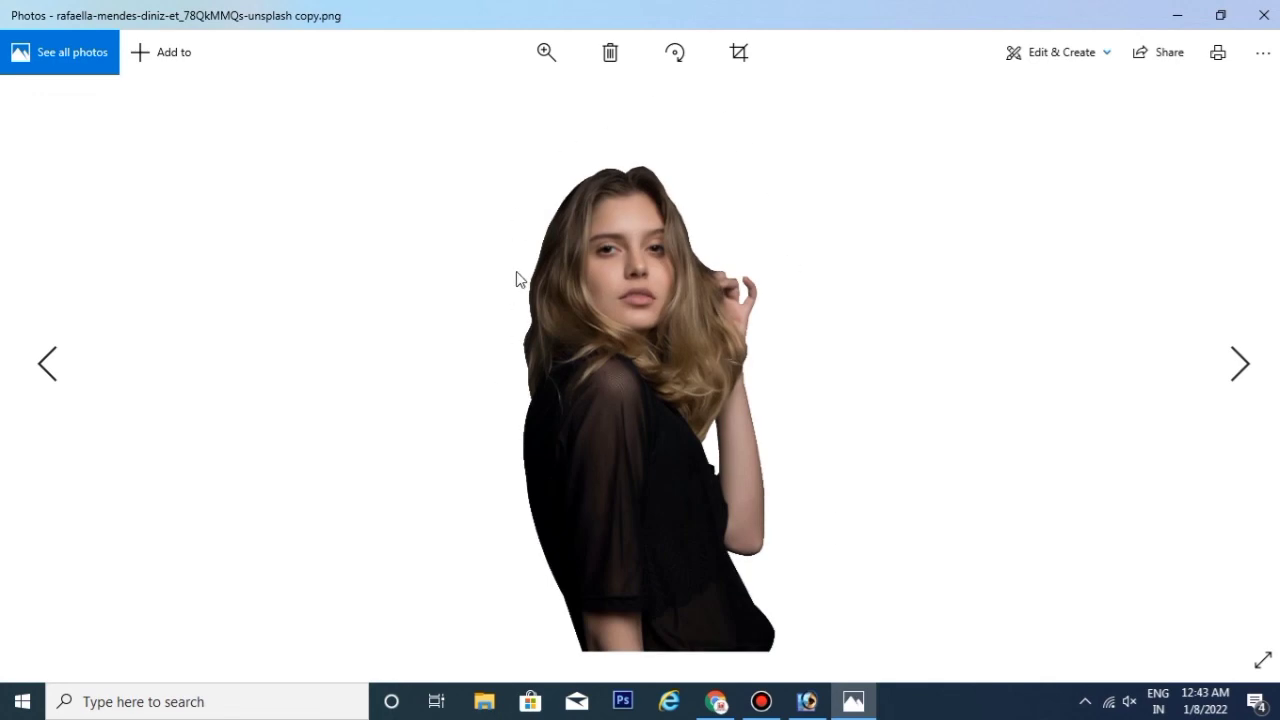
Step: View the original rafaella photo and then the transparent PNG copy in Photos, closing each viewer
{"action": "left_click", "coordinate": [1177, 15]}
{"action": "double_click", "coordinate": [810, 215]}
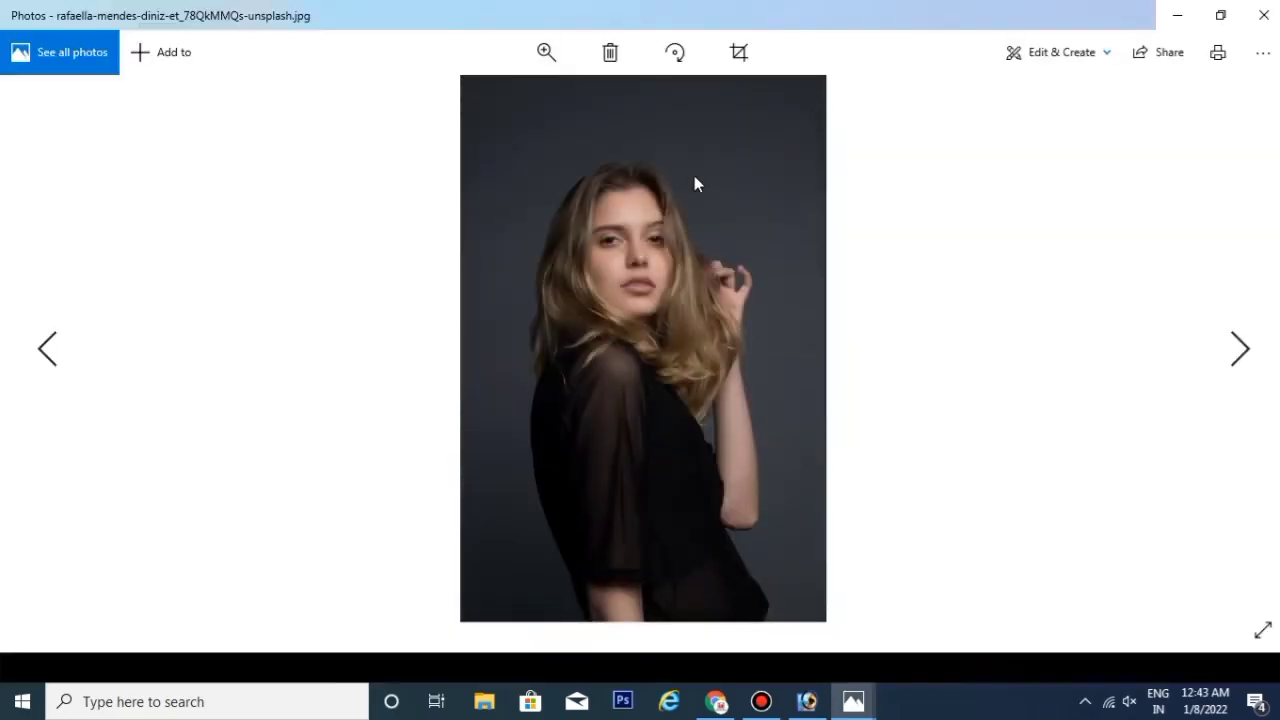
{"action": "left_click", "coordinate": [1264, 15]}
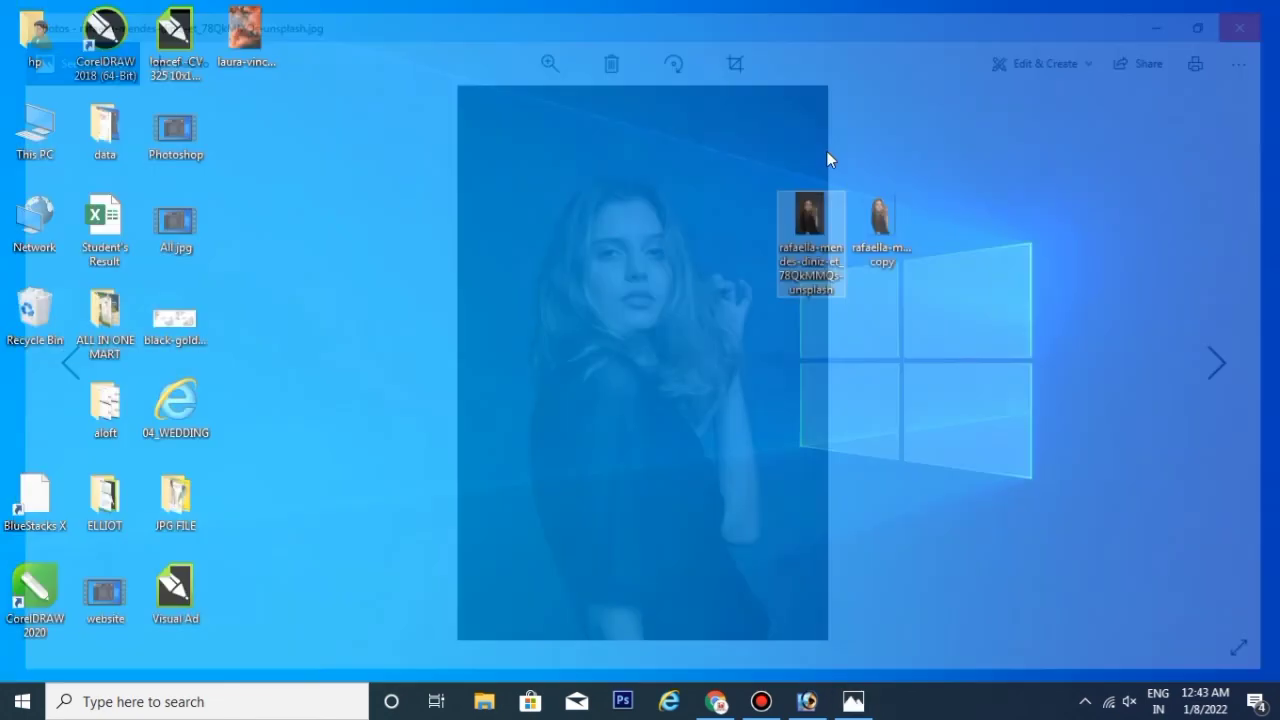
{"action": "double_click", "coordinate": [873, 257]}
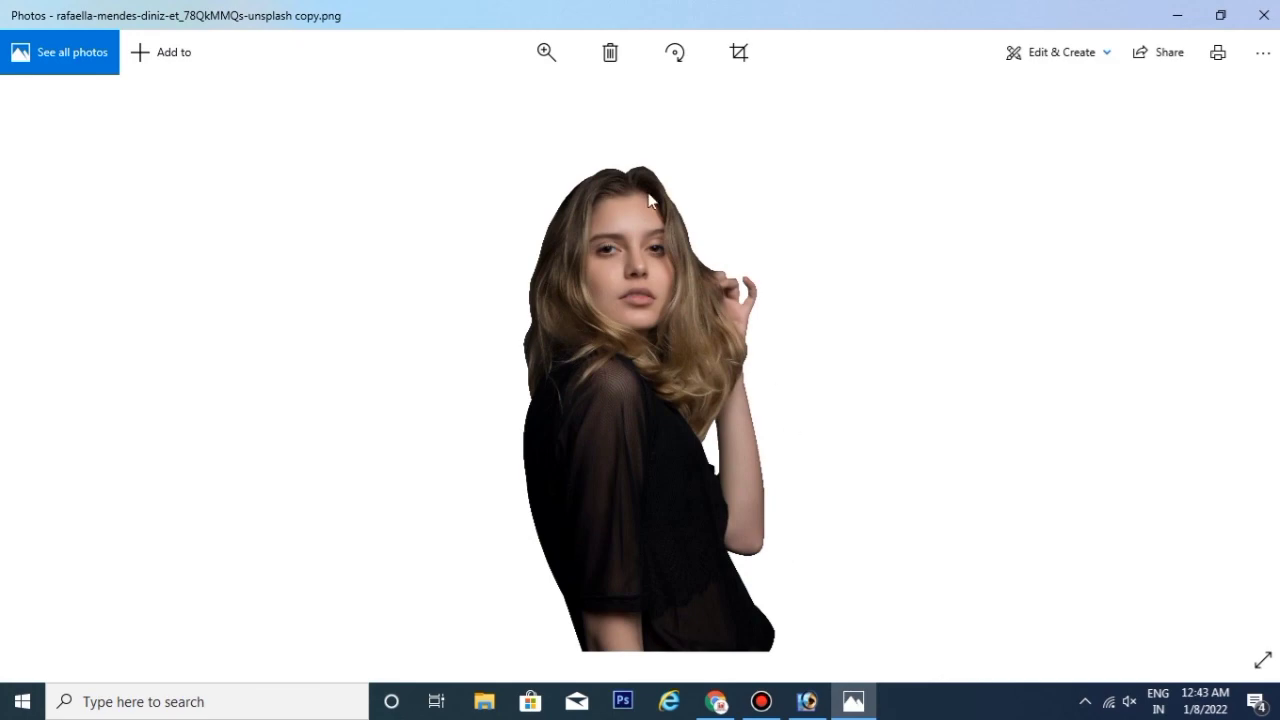
{"action": "left_click", "coordinate": [1264, 15]}
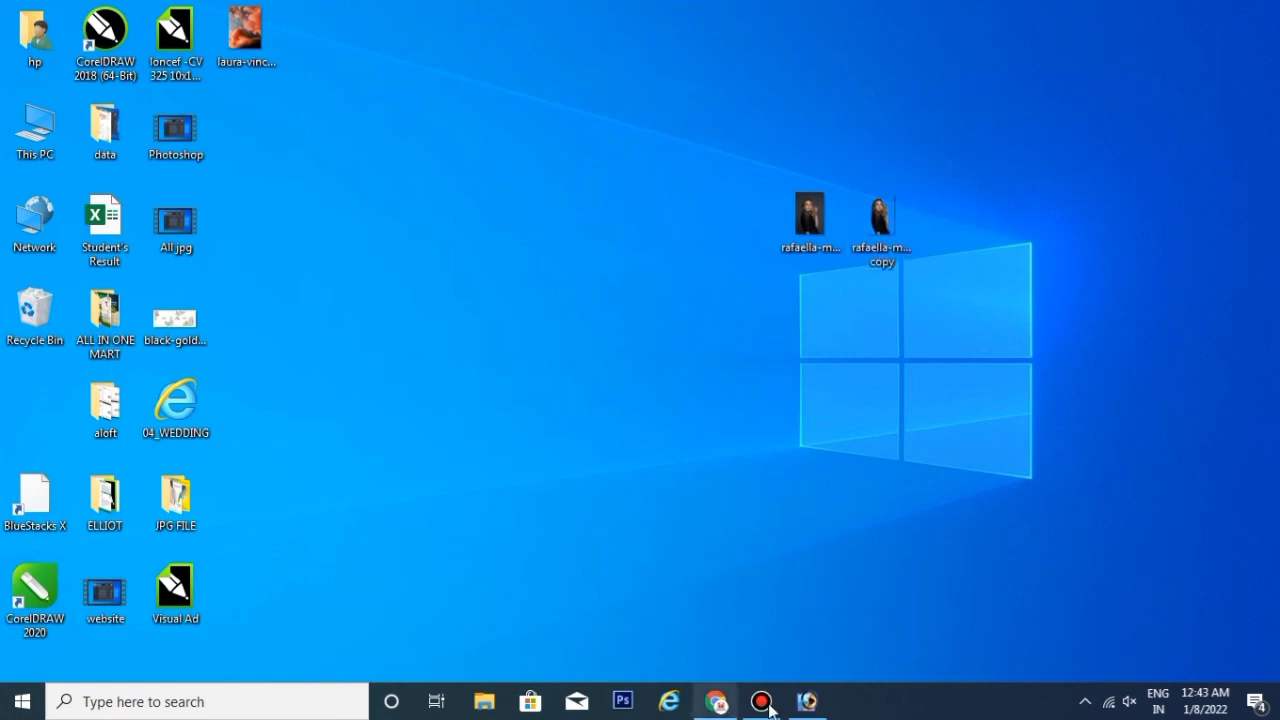
Step: Restore Photoshop from the taskbar to show the Layer 1 cut-out on transparency
{"action": "left_click", "coordinate": [806, 701]}
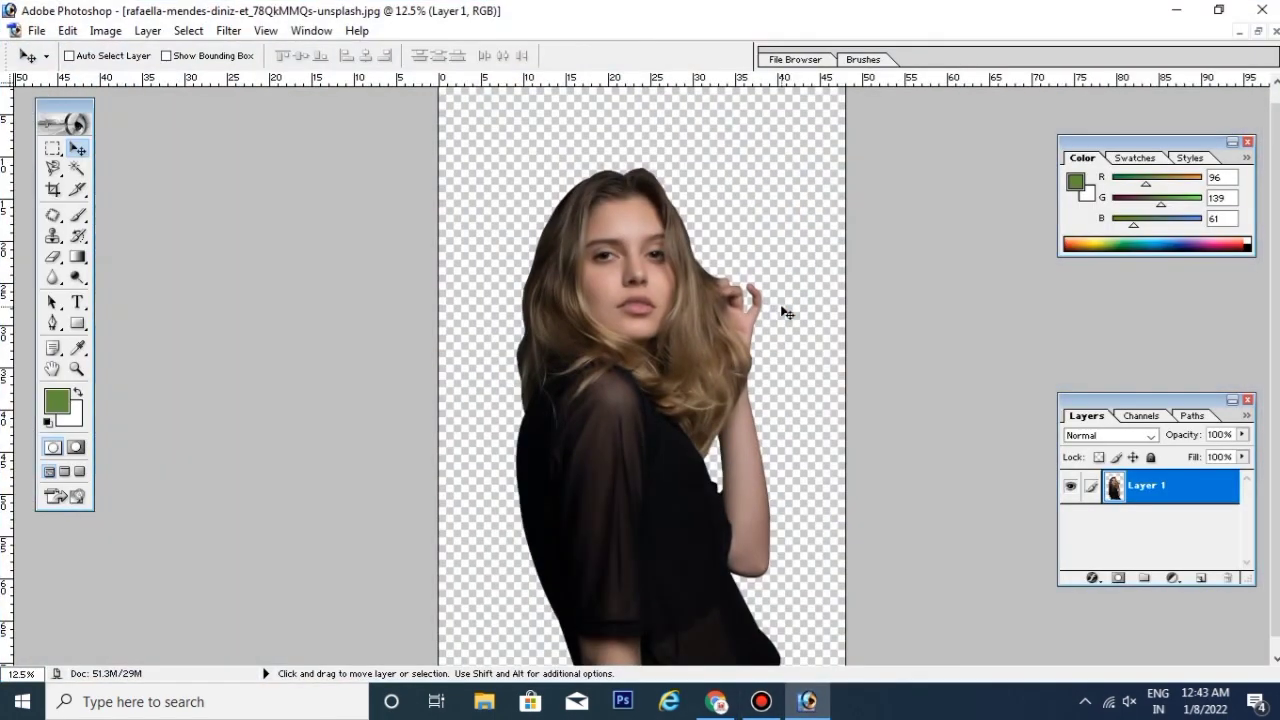